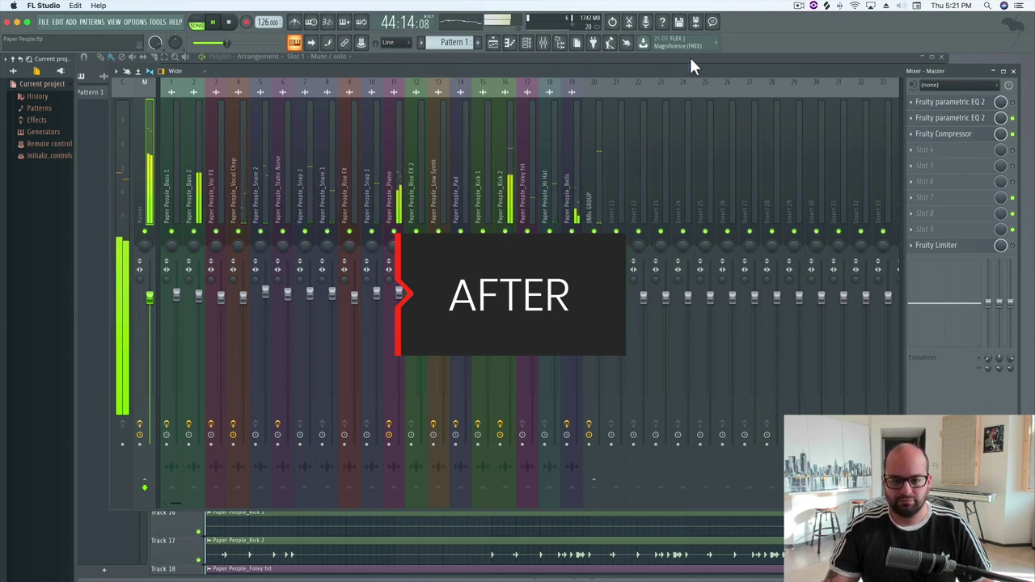
Stop playback, bypass the Fruity Compressor in slot 2 of the Paper People_Piano mixer track, and solo that track.
key("space")
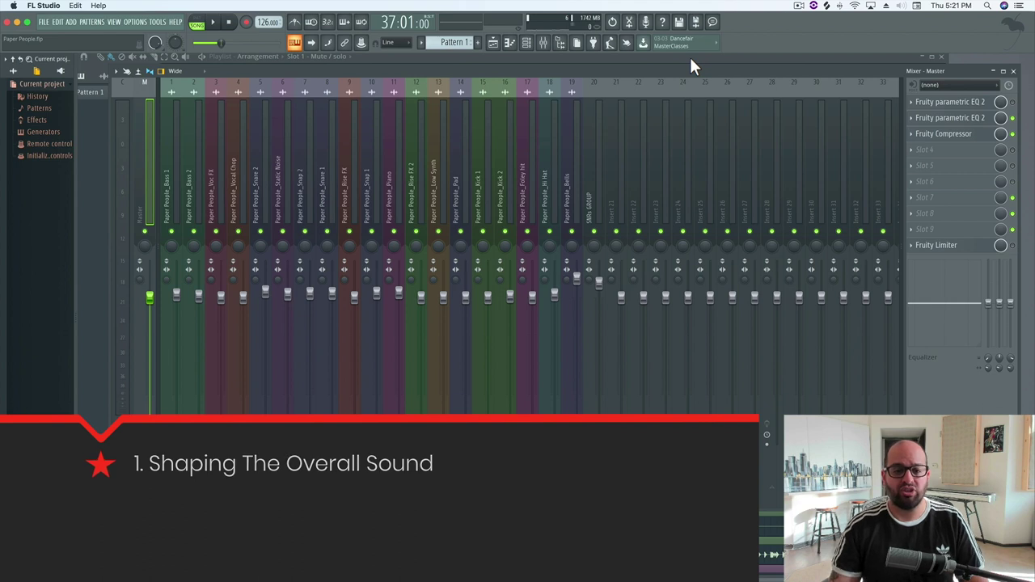
left_click(390, 126)
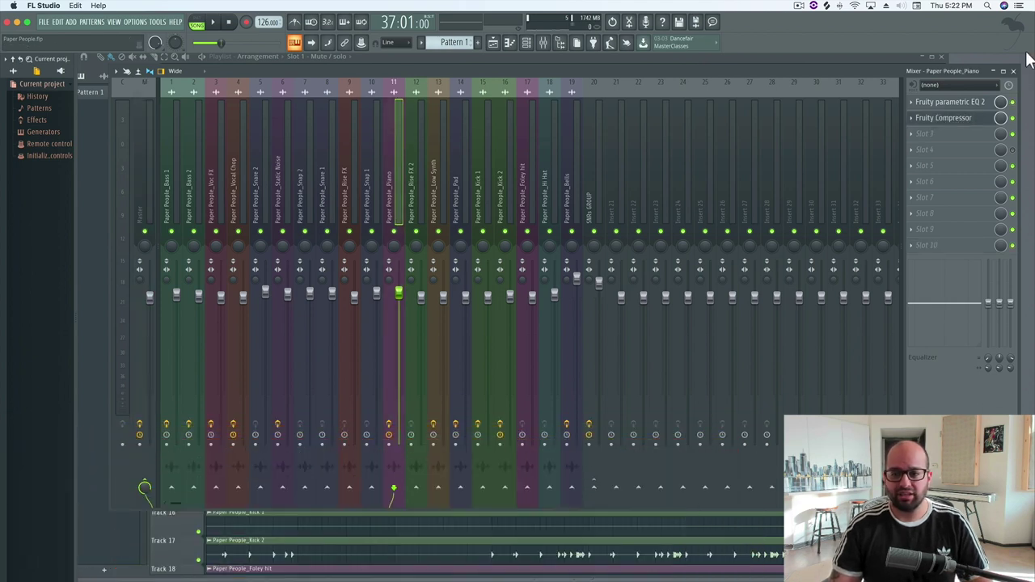
left_click(1013, 119)
right_click(393, 232)
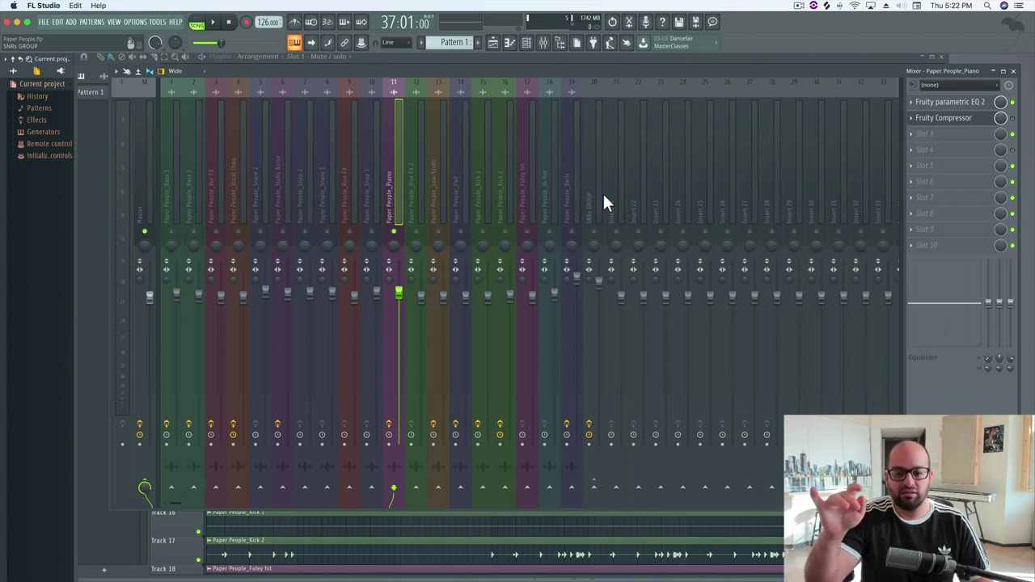
Audition the soloed piano track without compression and save the project.
key("space")
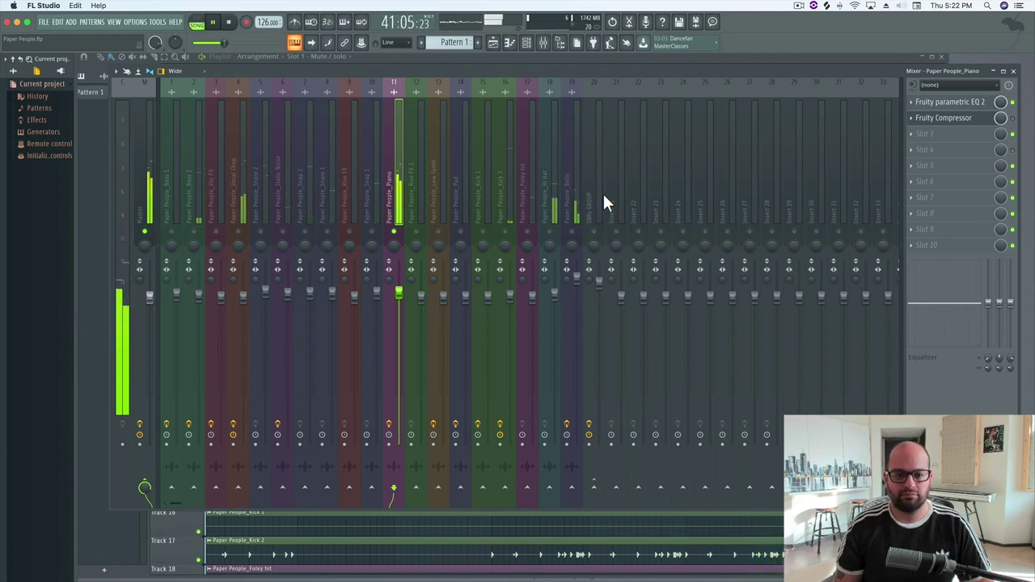
key("space")
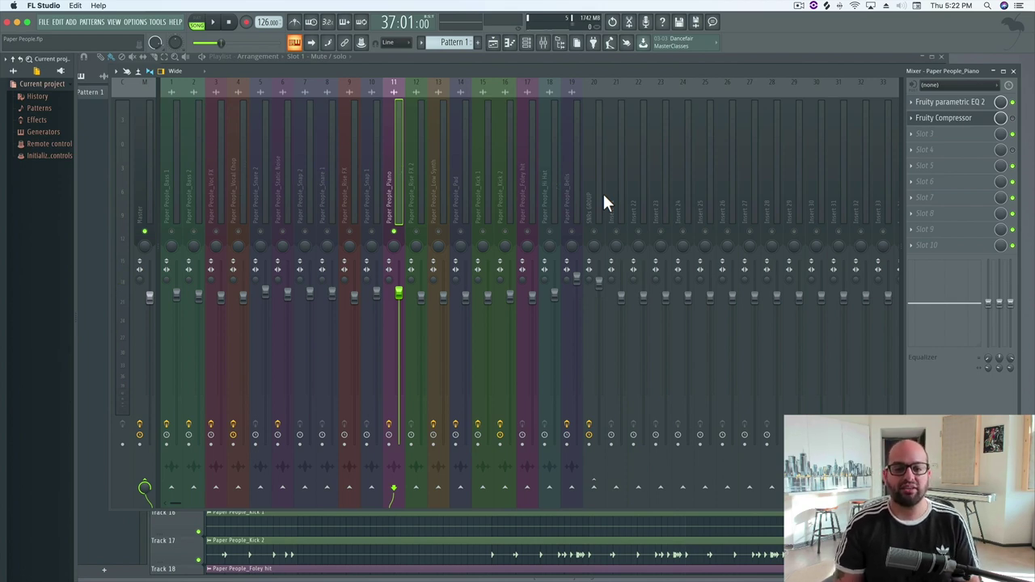
key("super+s")
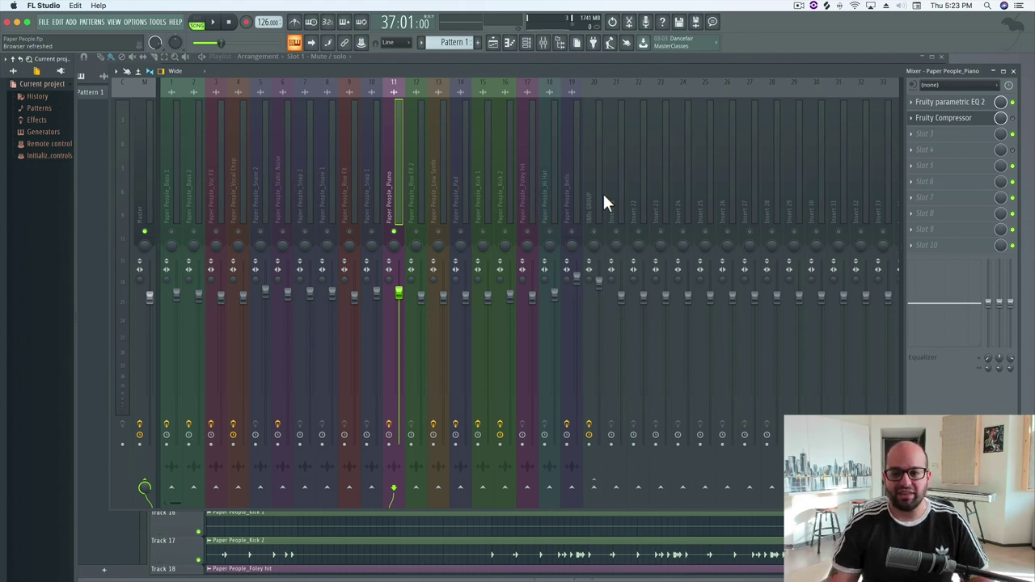
Add a Fruity Compressor to slot 3 of the piano track, with a 10.0:1 ratio and 55.8 ms attack.
left_click(932, 136)
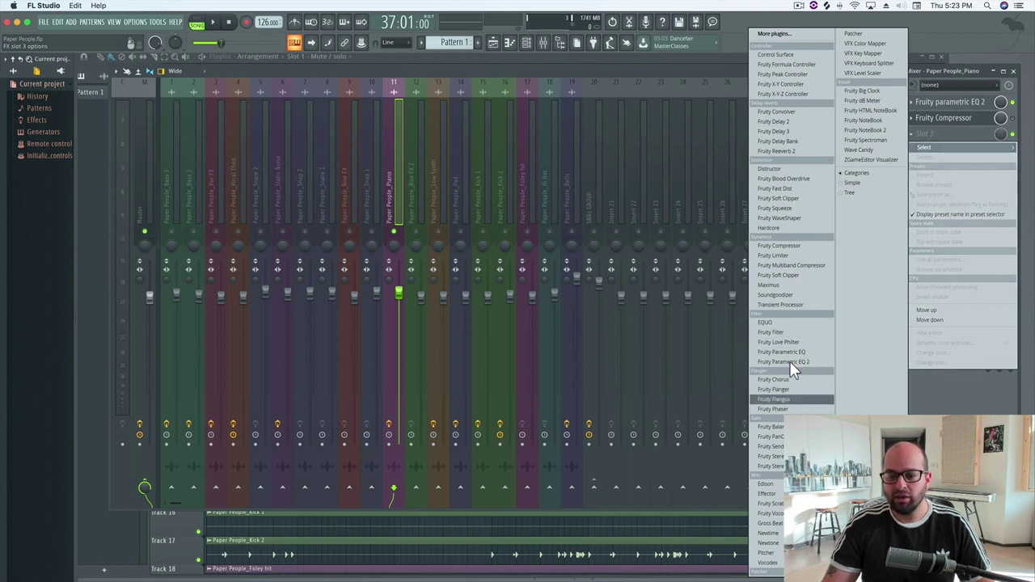
left_click(777, 245)
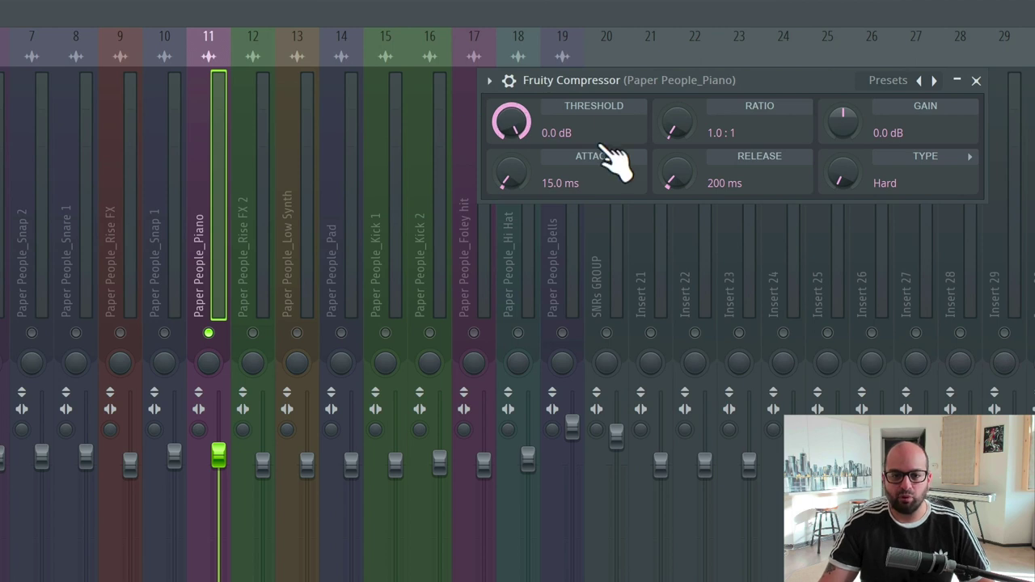
left_click_drag(763, 81, 652, 90)
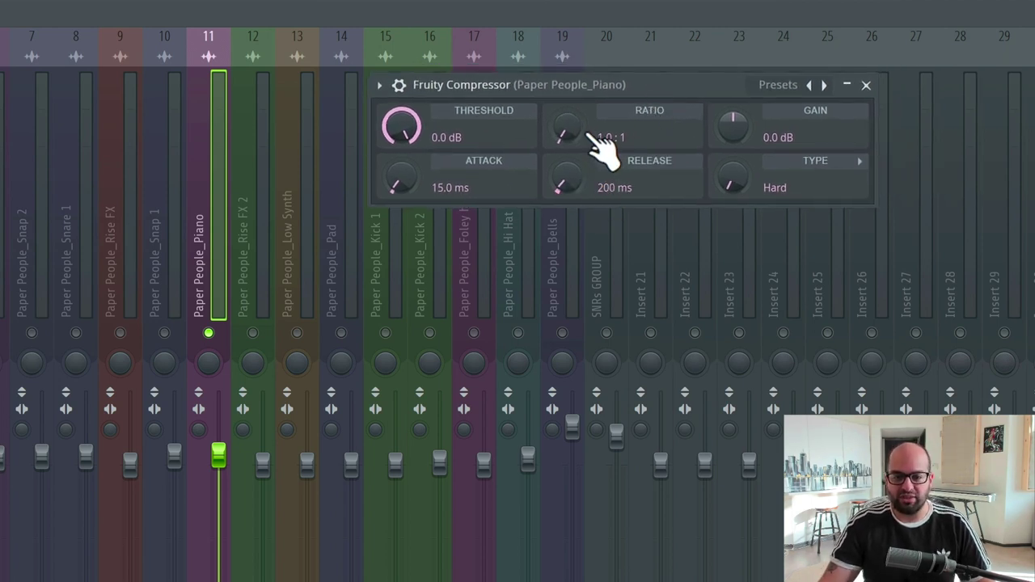
left_click_drag(583, 141, 582, 89)
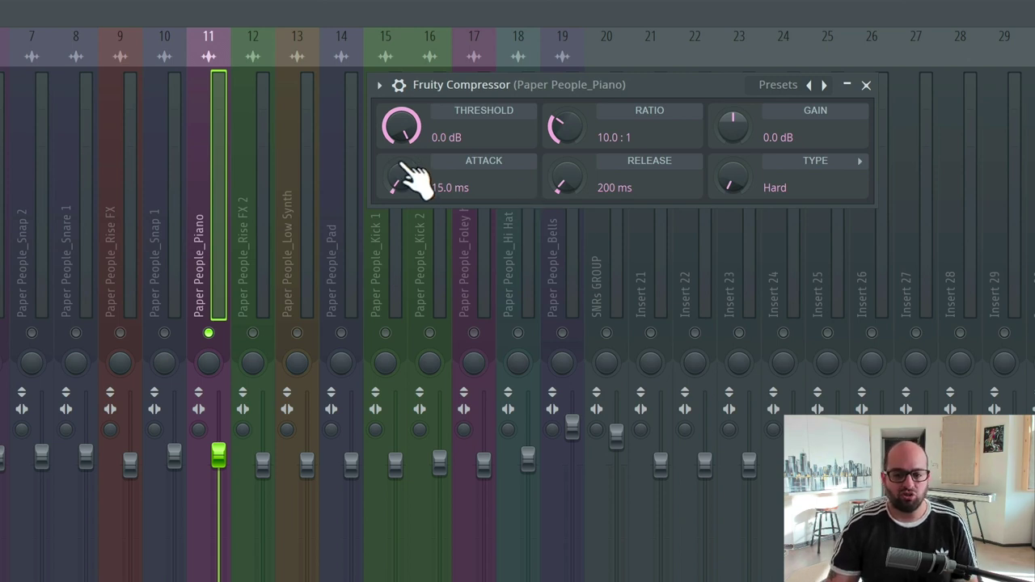
left_click_drag(412, 181, 411, 150)
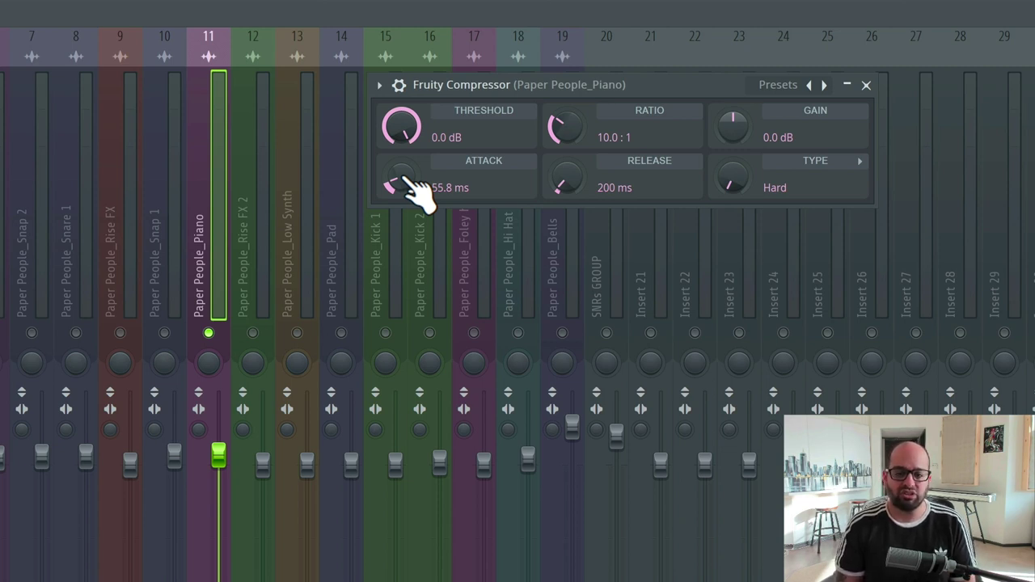
Adjust the compressor's threshold while the piano plays, setting it to -30.2 dB.
key("space")
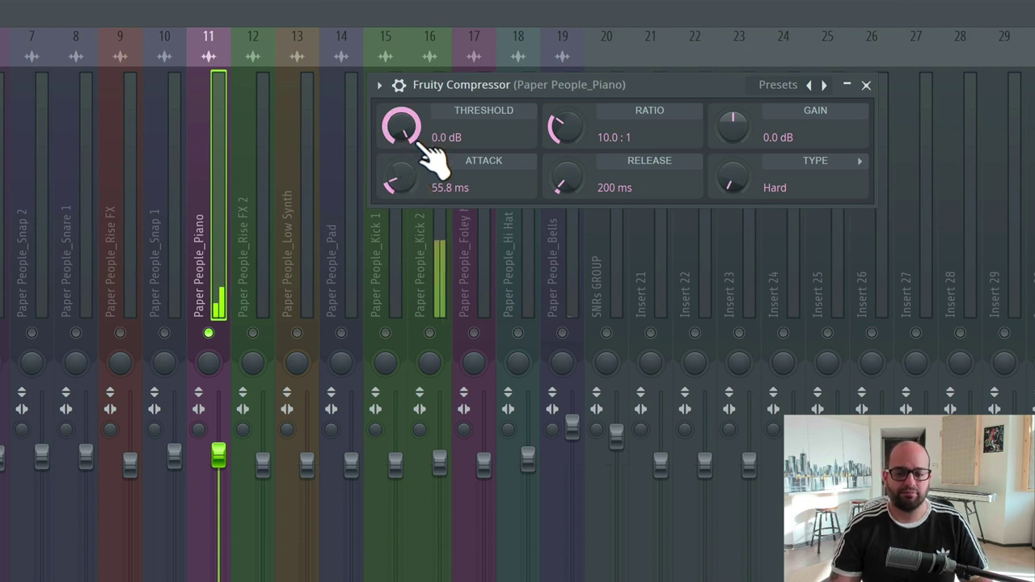
left_click_drag(410, 135, 411, 229)
left_click_drag(398, 126, 398, 118)
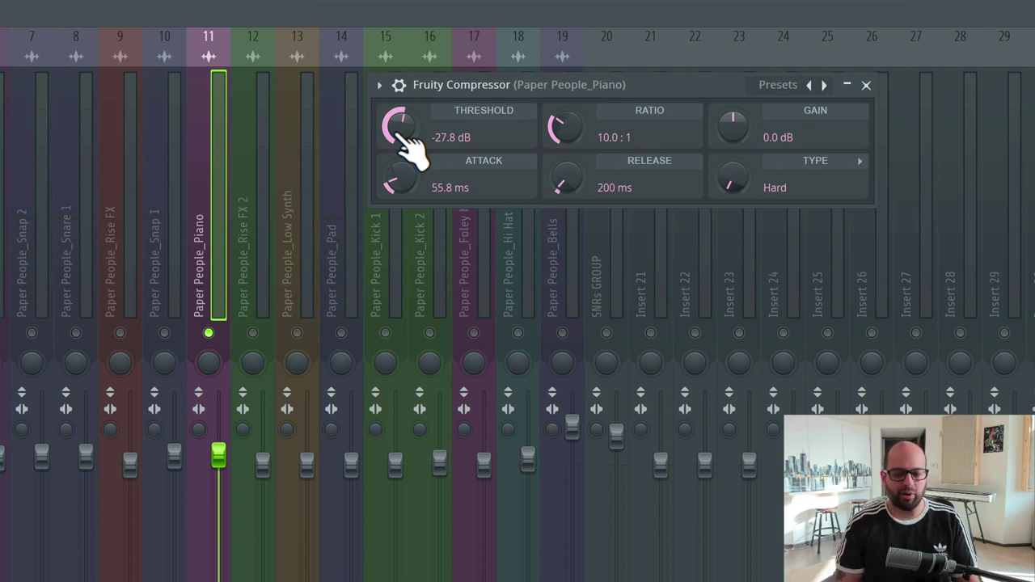
key("space")
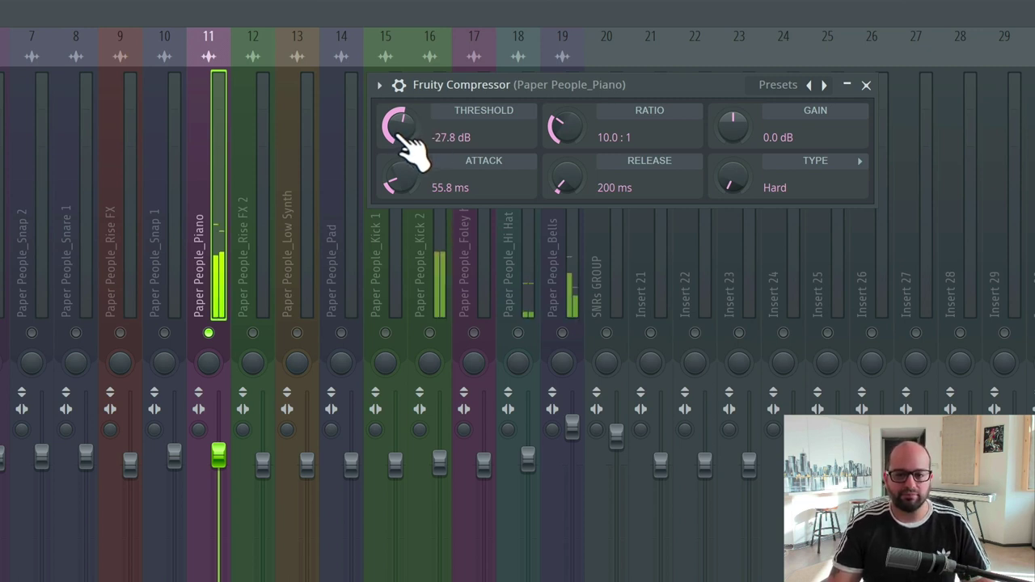
mouse_move(399, 126)
left_mouse_down()
mouse_move(399, 143)
mouse_move(400, 131)
left_mouse_up()
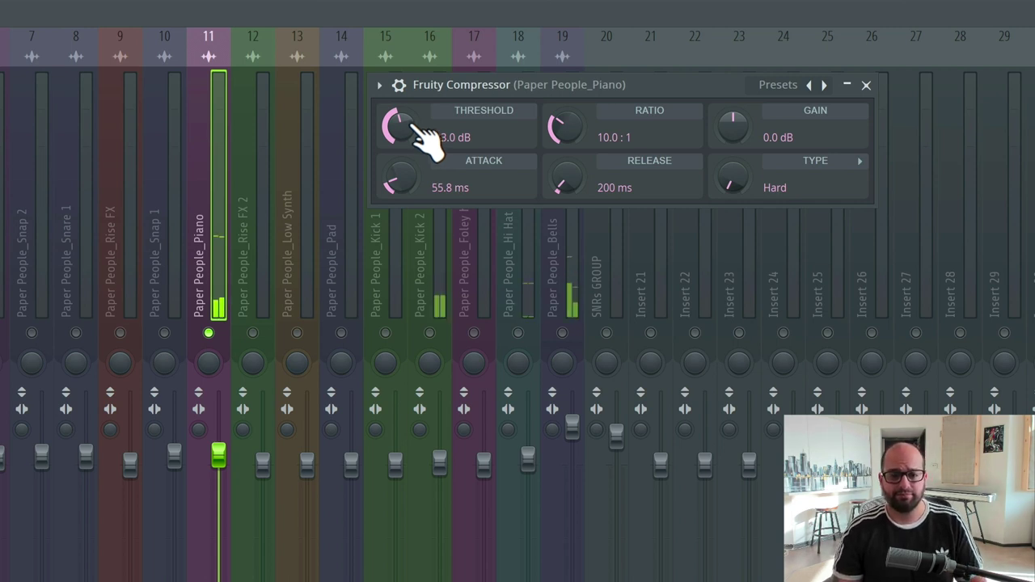
left_click_drag(425, 141, 425, 150)
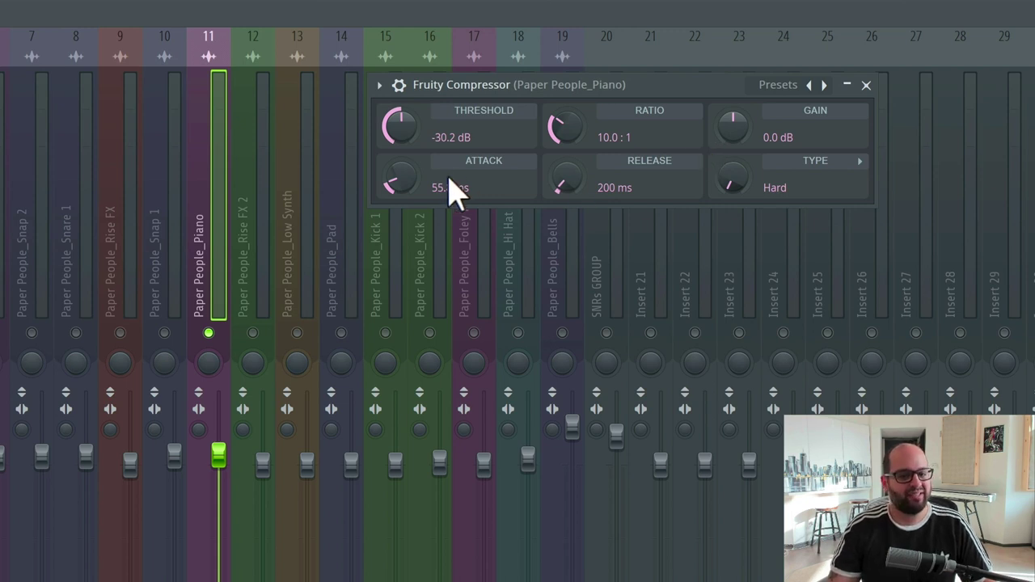
Compare shorter and longer attack times on the piano compressor and set the attack to 90.1 ms.
left_click_drag(420, 184, 421, 168)
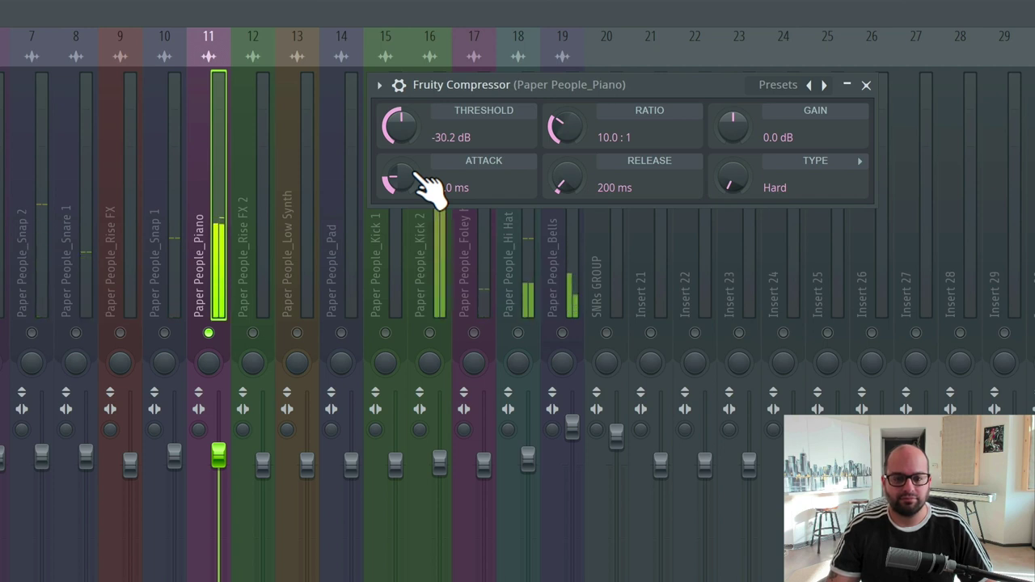
left_click_drag(418, 175, 412, 194)
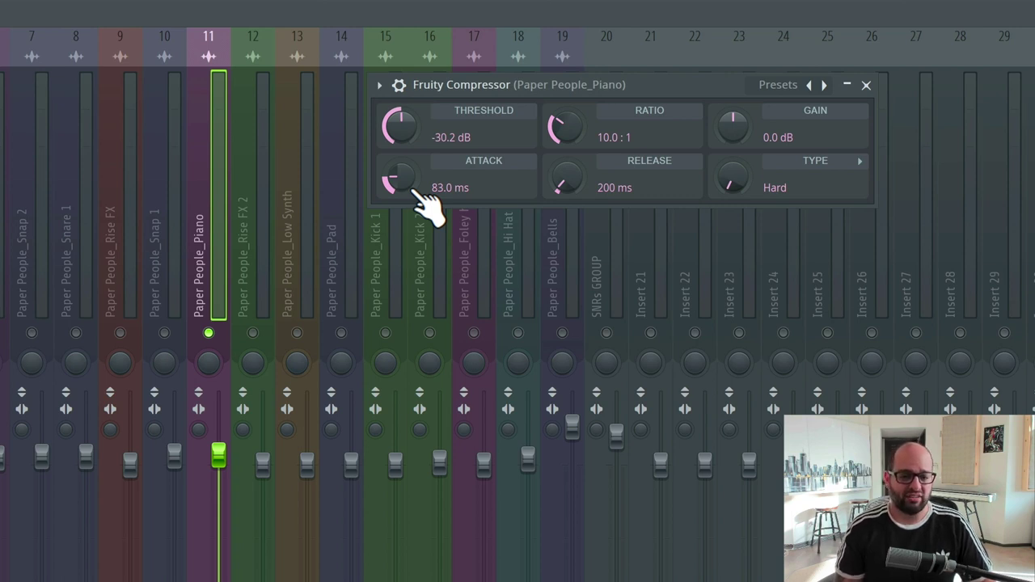
left_click_drag(421, 200, 422, 223)
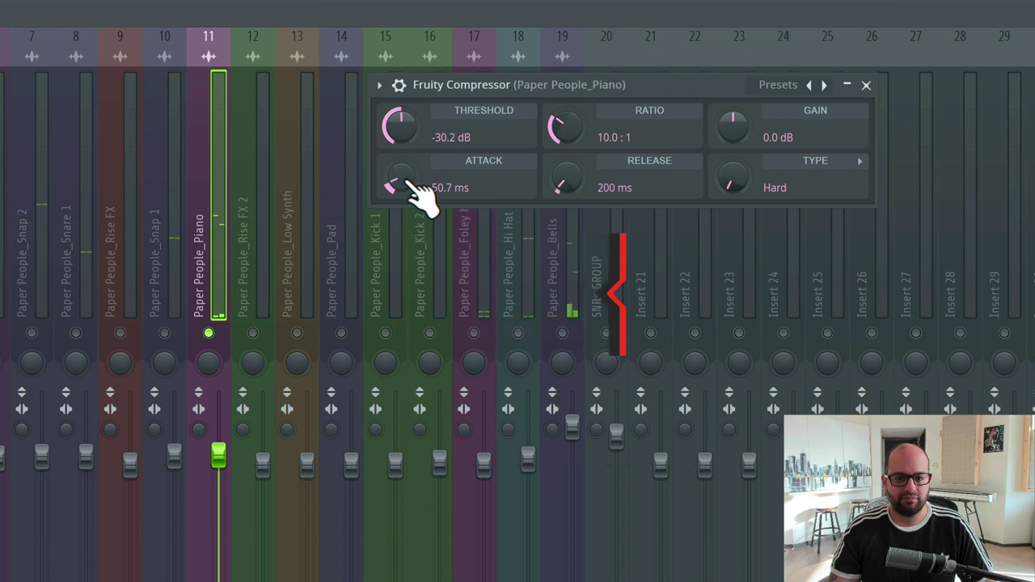
mouse_move(422, 203)
left_mouse_down()
mouse_move(421, 186)
mouse_move(410, 185)
left_mouse_up()
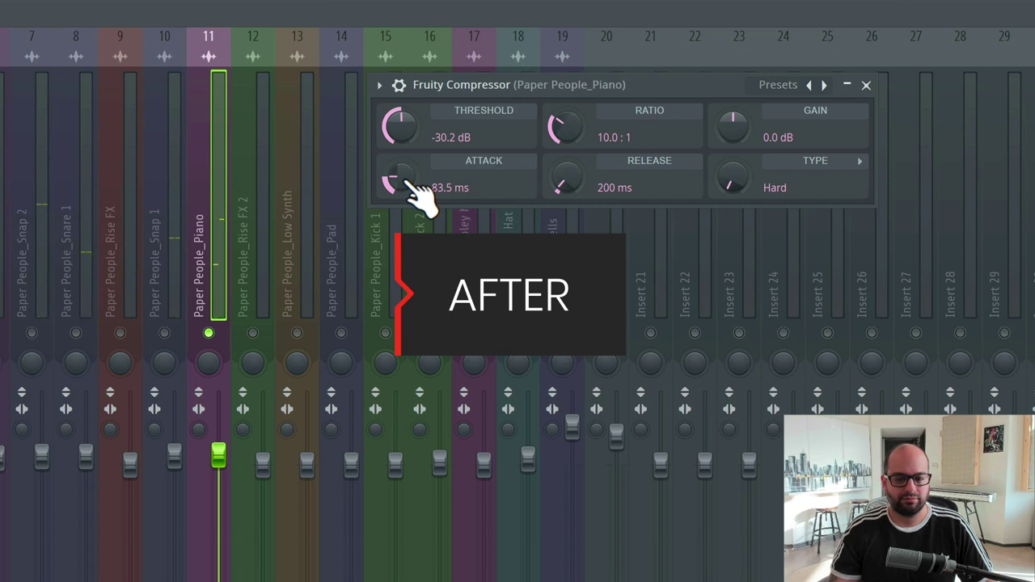
left_click_drag(410, 185, 410, 178)
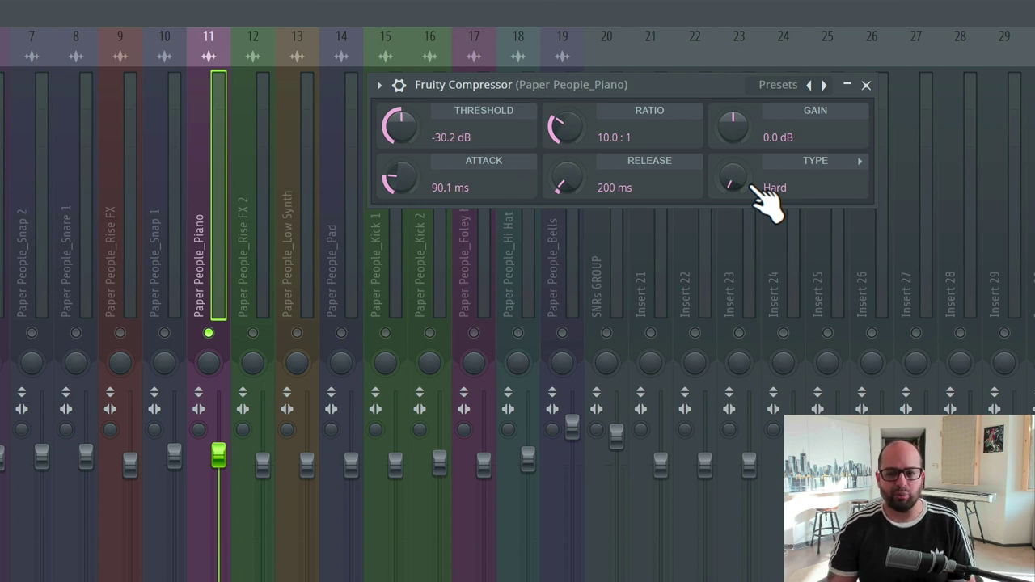
Compare the compressor's Hard and Soft types, set the type to Medium, and set the release to 300 ms.
left_click_drag(756, 182, 756, 149)
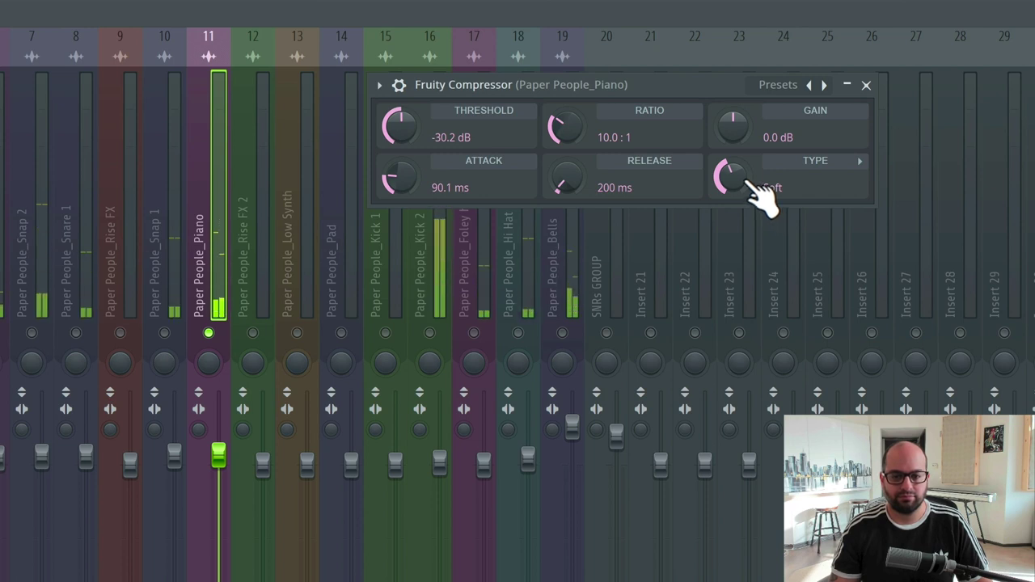
left_click_drag(760, 194, 760, 223)
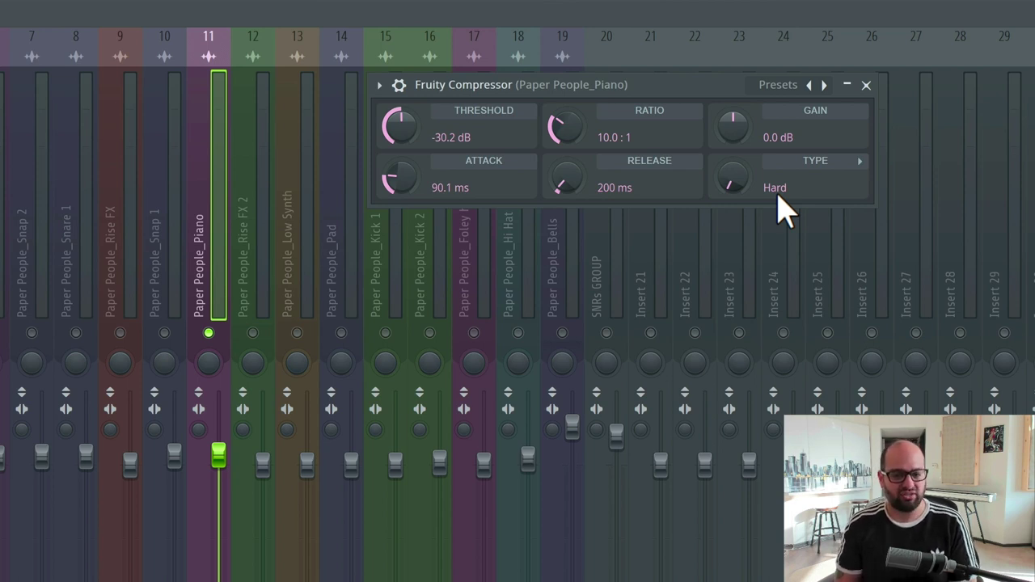
left_click_drag(730, 180, 768, 238)
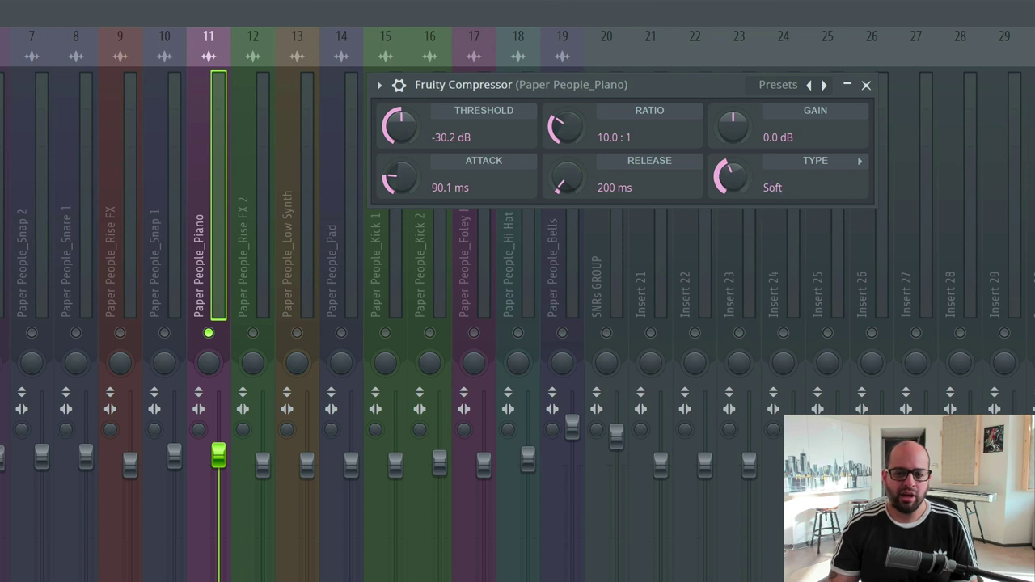
scroll(732, 178, "down", 2)
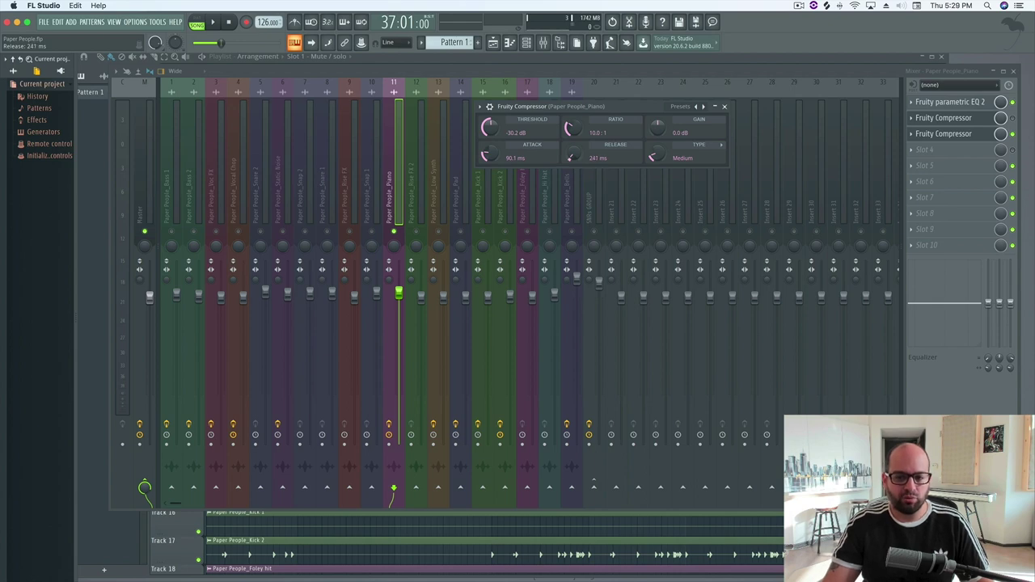
left_click_drag(569, 158, 569, 154)
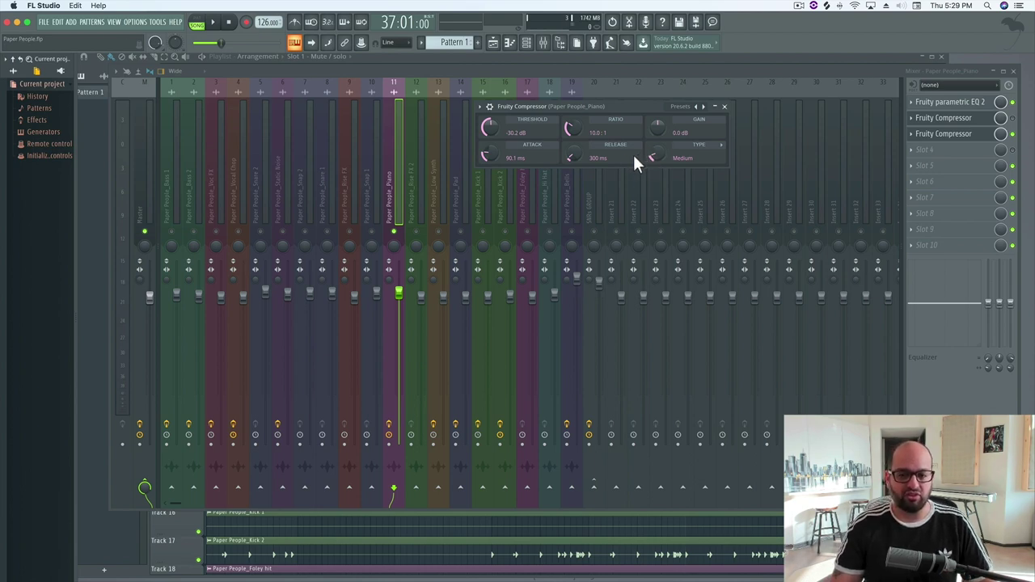
Play the piano with the slot 3 compressor bypassed and enabled to compare the sound before and after compression.
key("space")
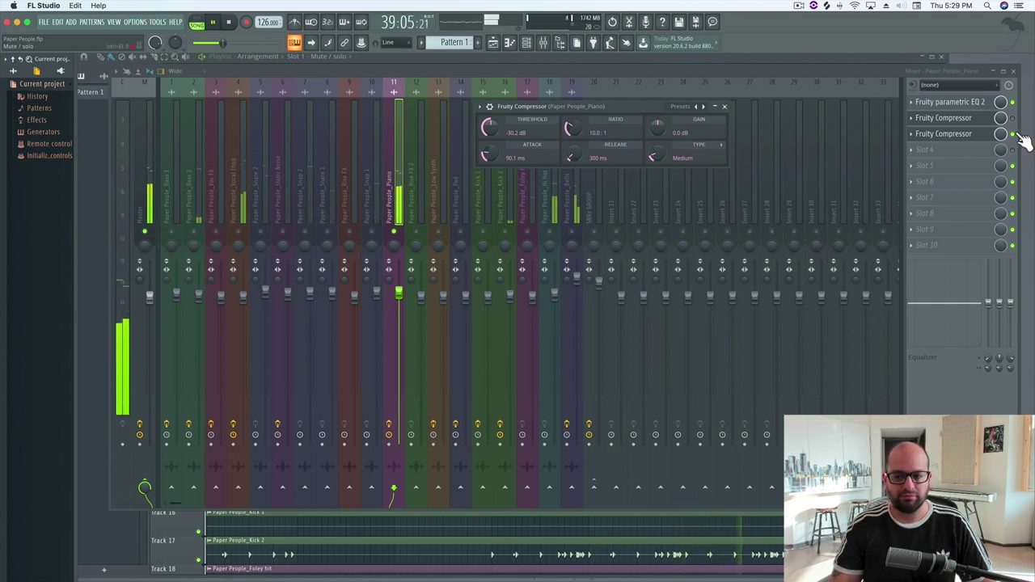
key("space")
key("Escape")
key("space")
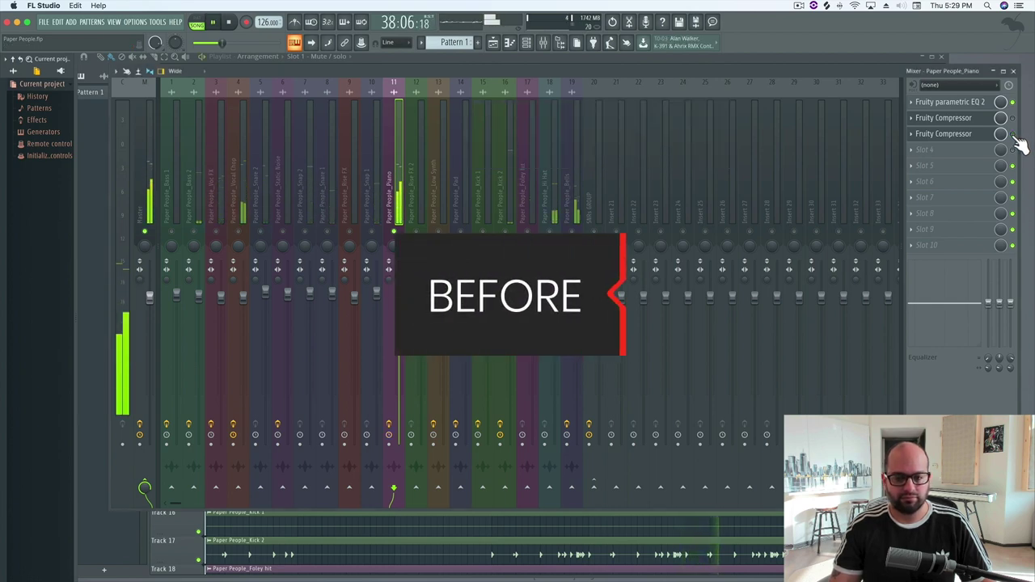
key("space")
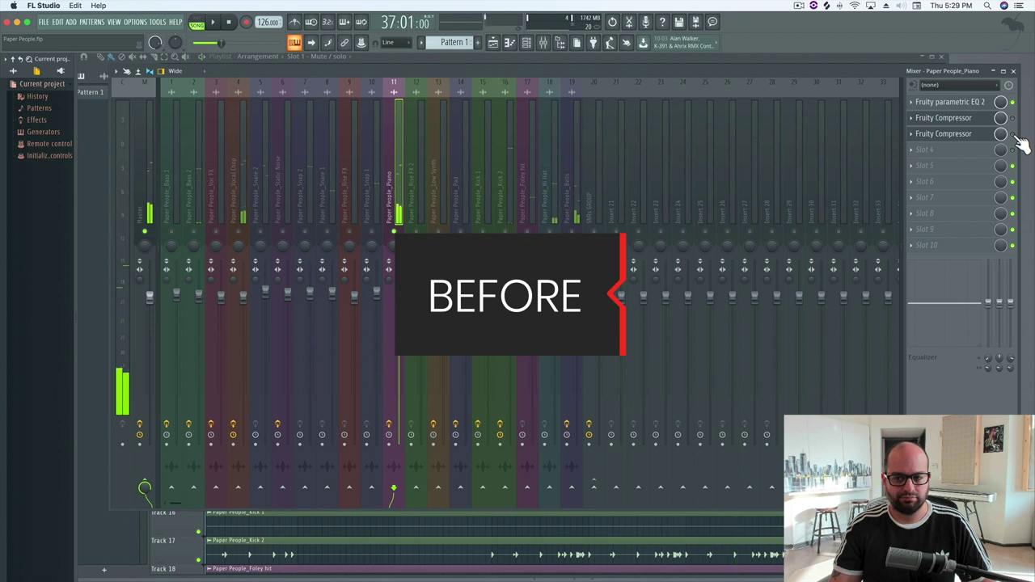
key("space")
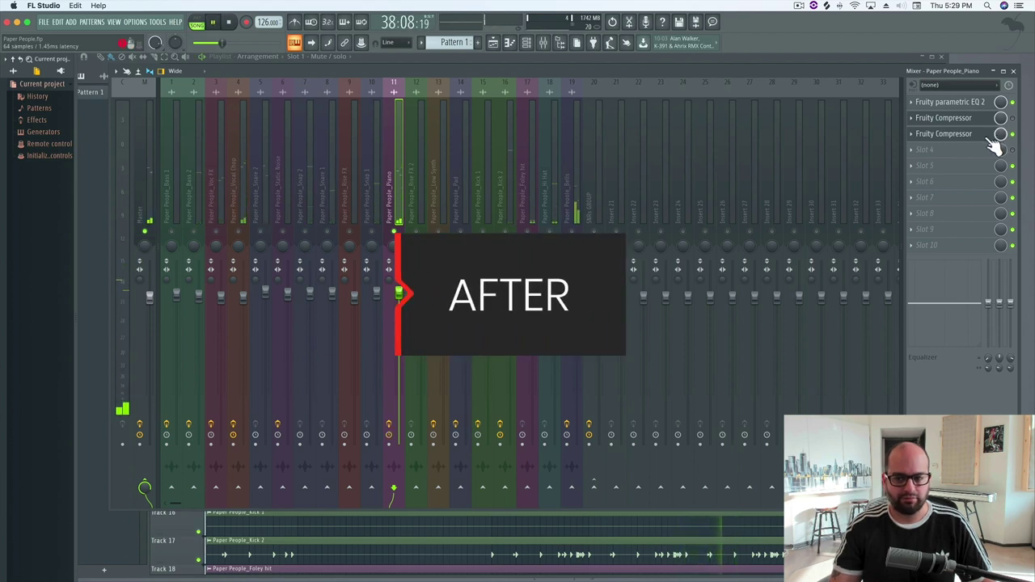
key("space")
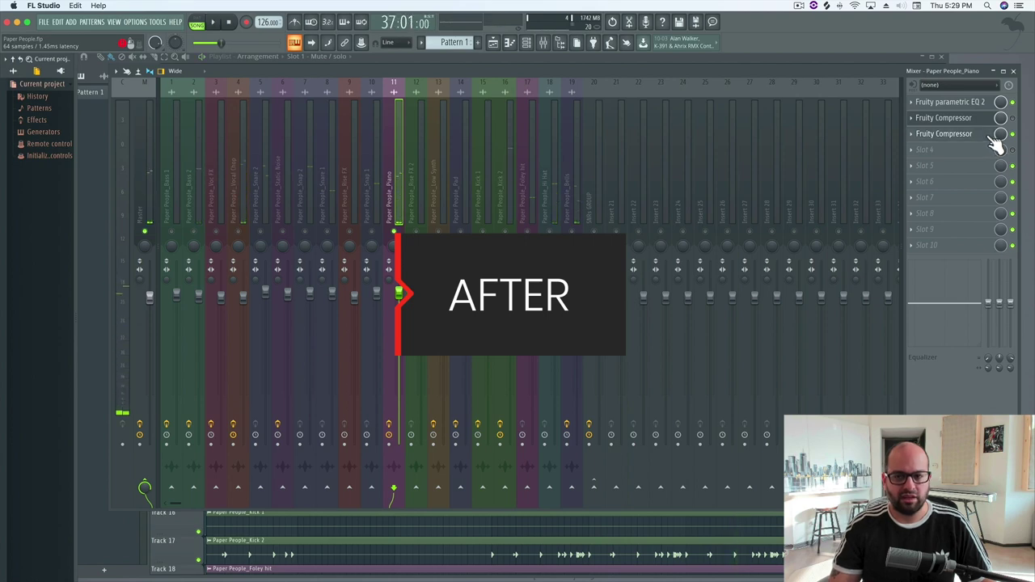
Lower the slot 3 piano compressor's ratio to 3.2:1 while listening to the track.
left_click(990, 135)
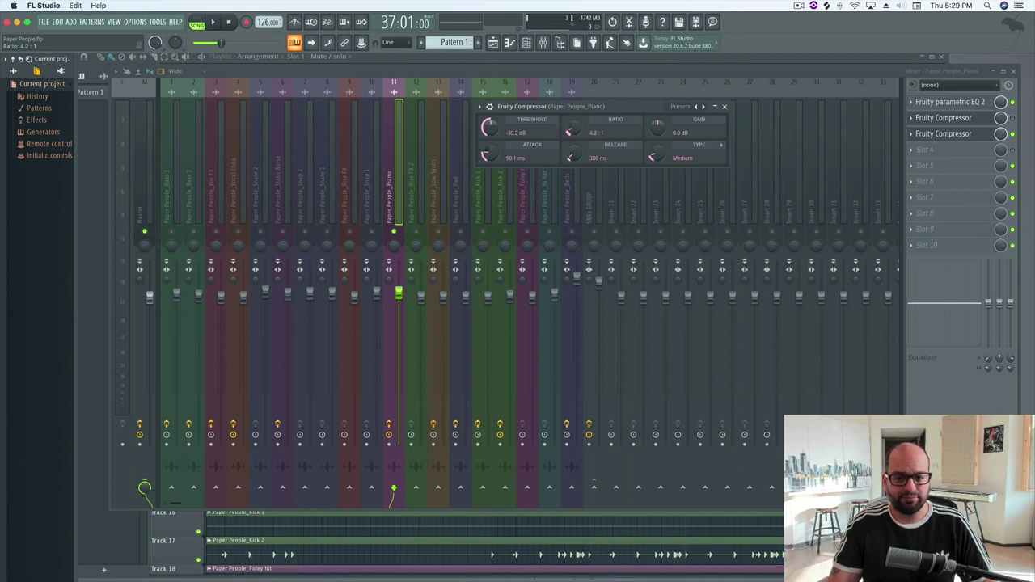
key("space")
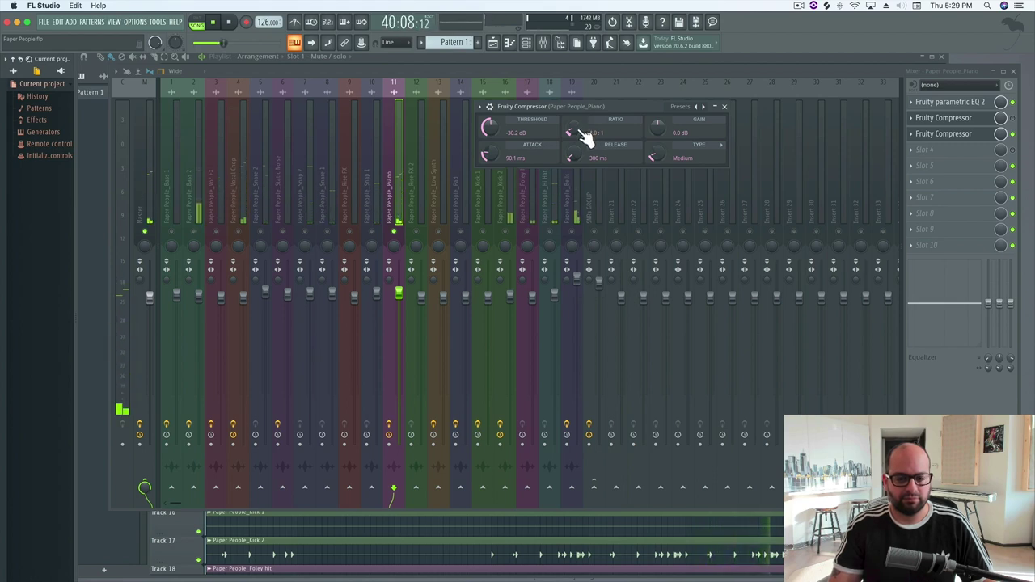
key("space")
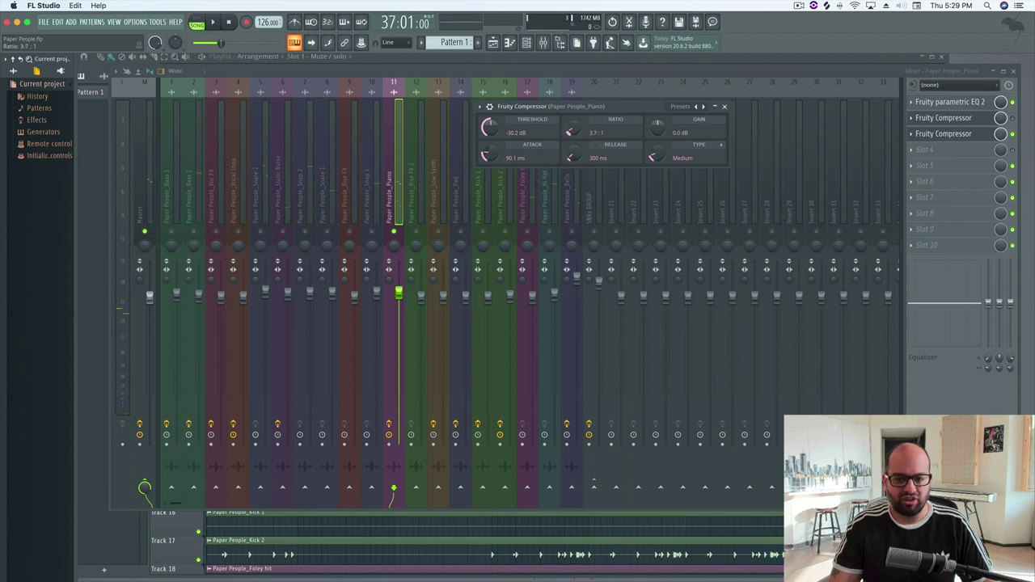
key("space")
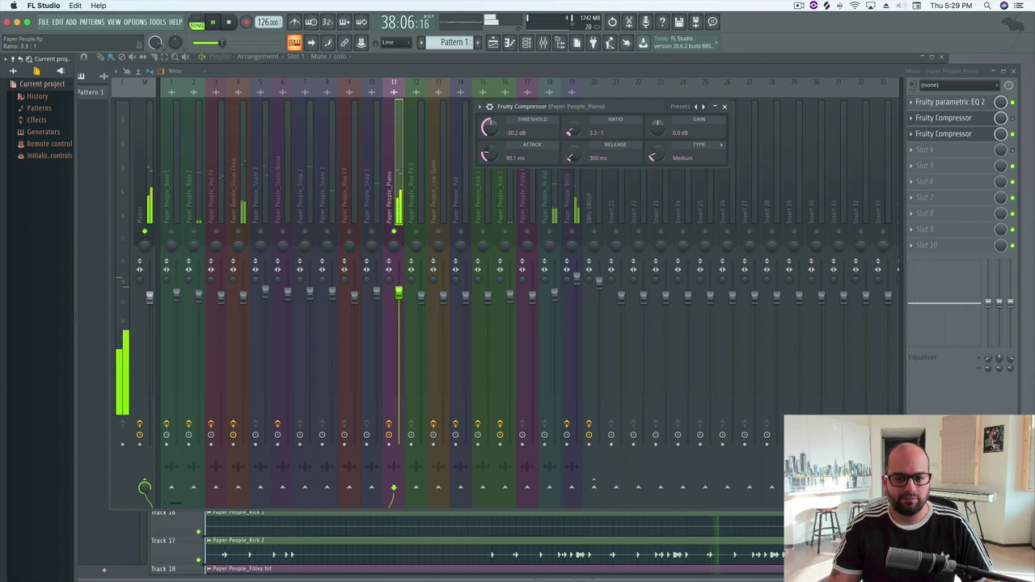
scroll(585, 137, "down", 3)
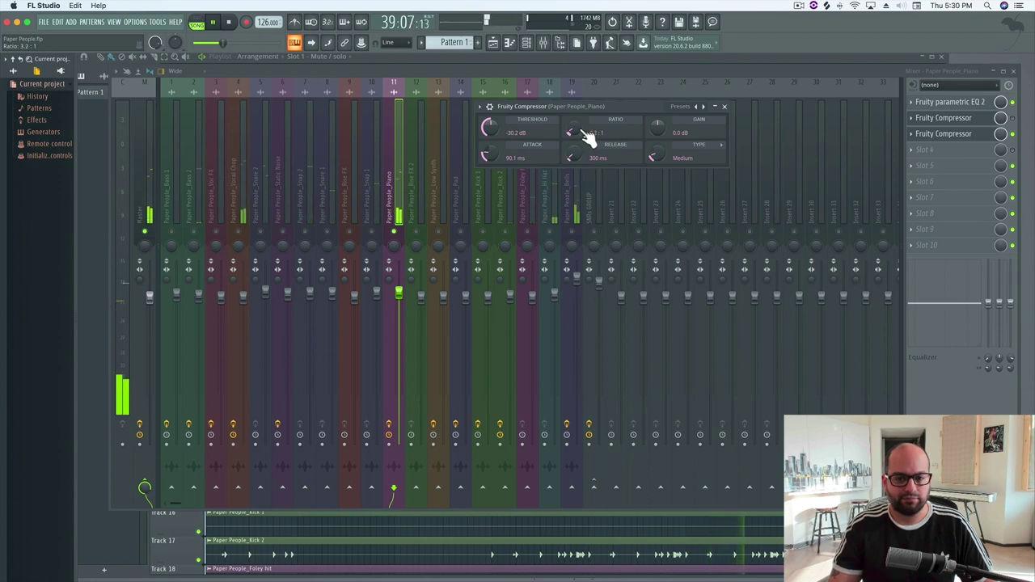
key("space")
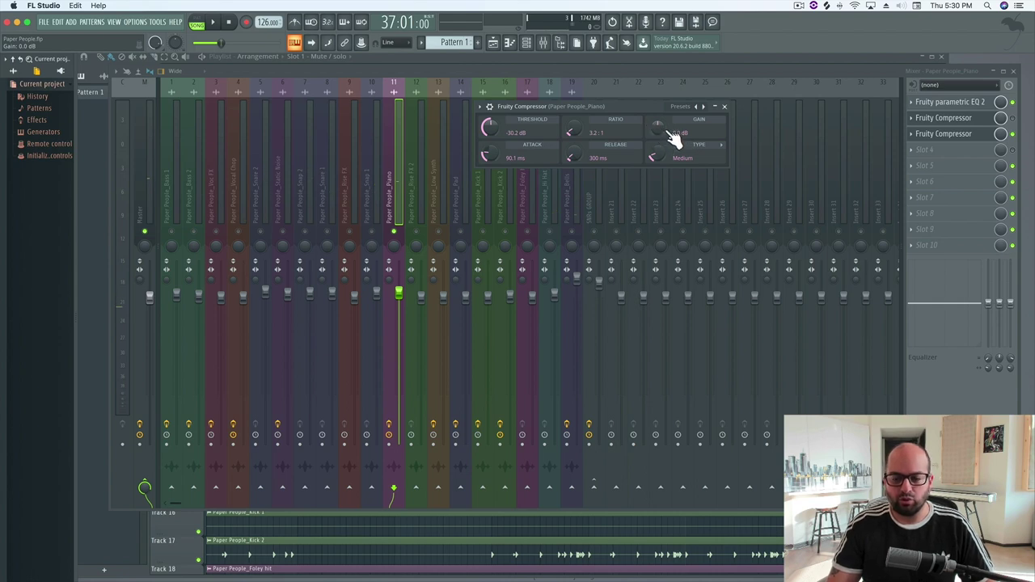
Play the piano with the slot 3 compressor bypassed and enabled to compare volume levels at the reduced ratio.
left_click(1013, 135)
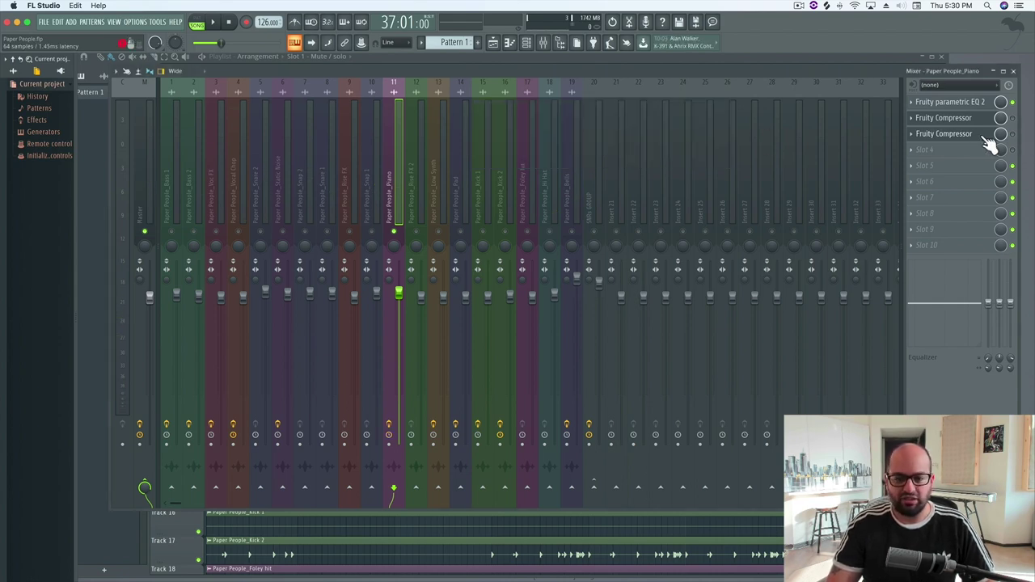
key("space")
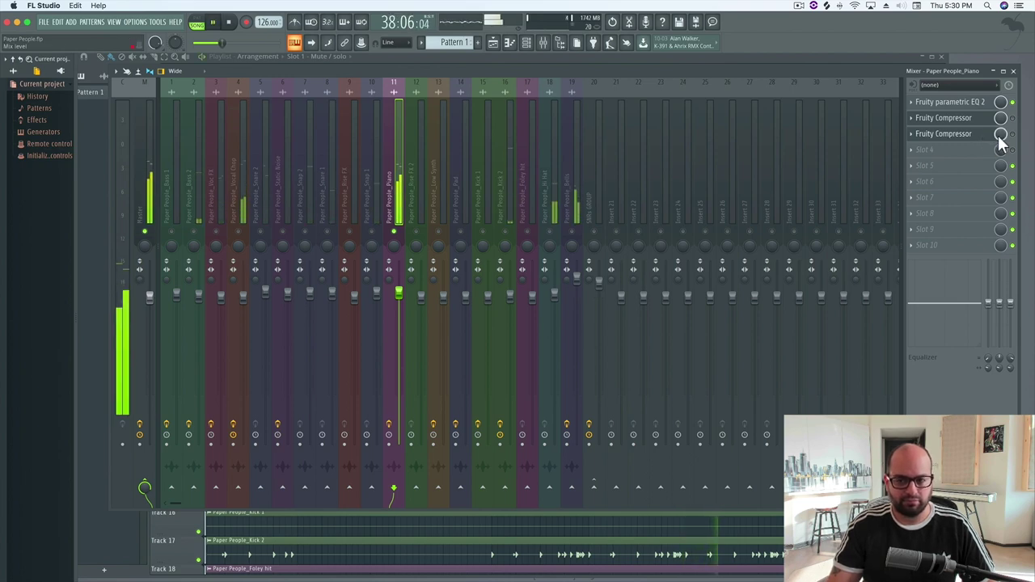
key("space")
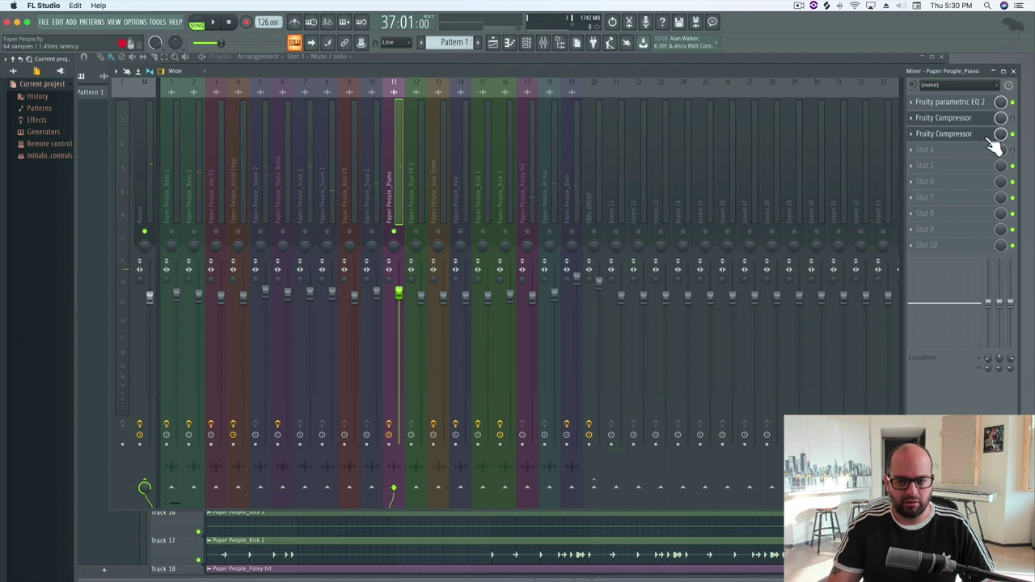
key("space")
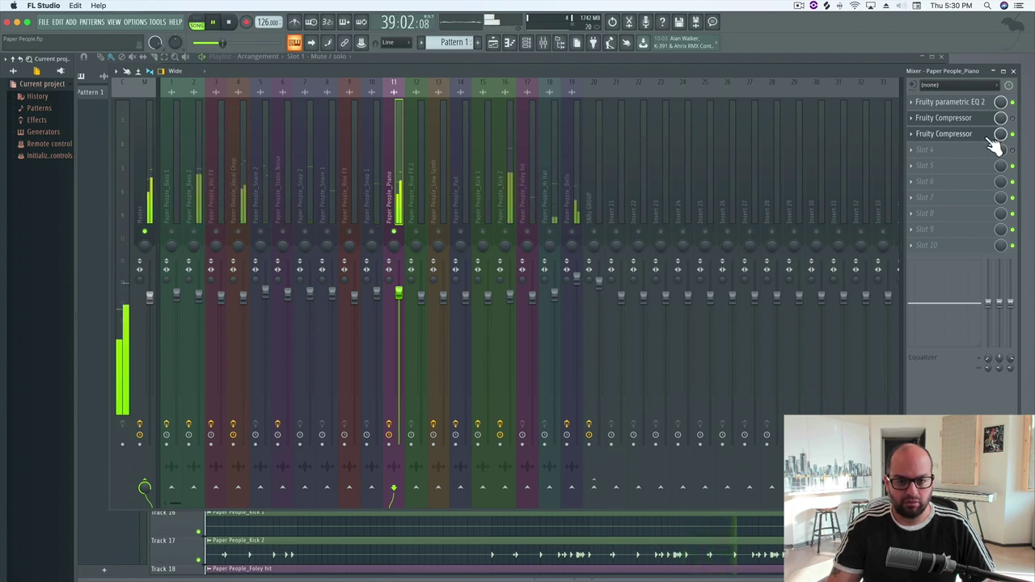
key("space")
Set the slot 3 compressor's gain to 2.5 dB and play the piano to hear it.
left_click(989, 140)
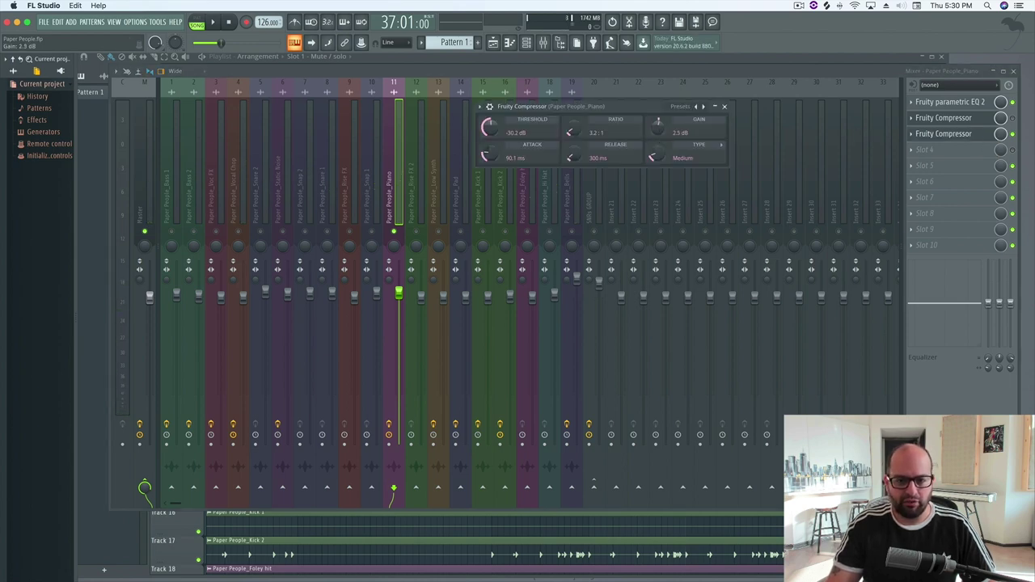
key("space")
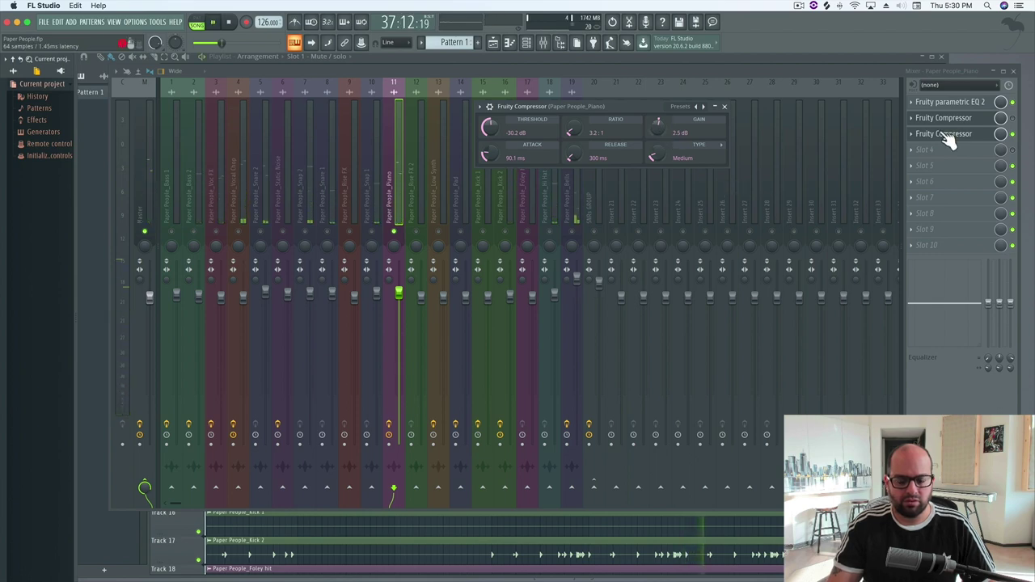
key("space")
Compare the piano without and with the slot 3 compressor to check the 2.5 dB make-up gain.
left_click(1013, 133)
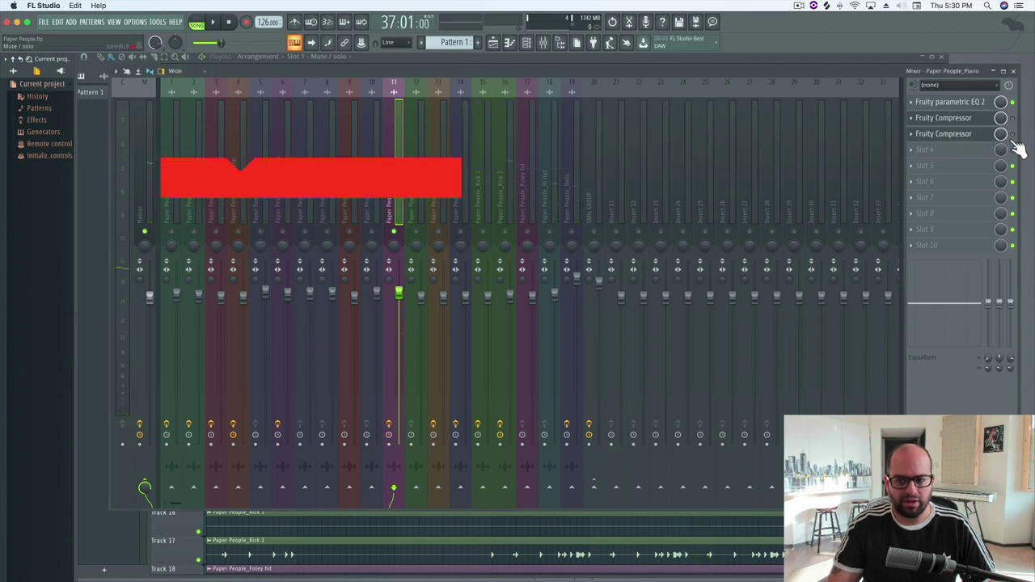
key("space")
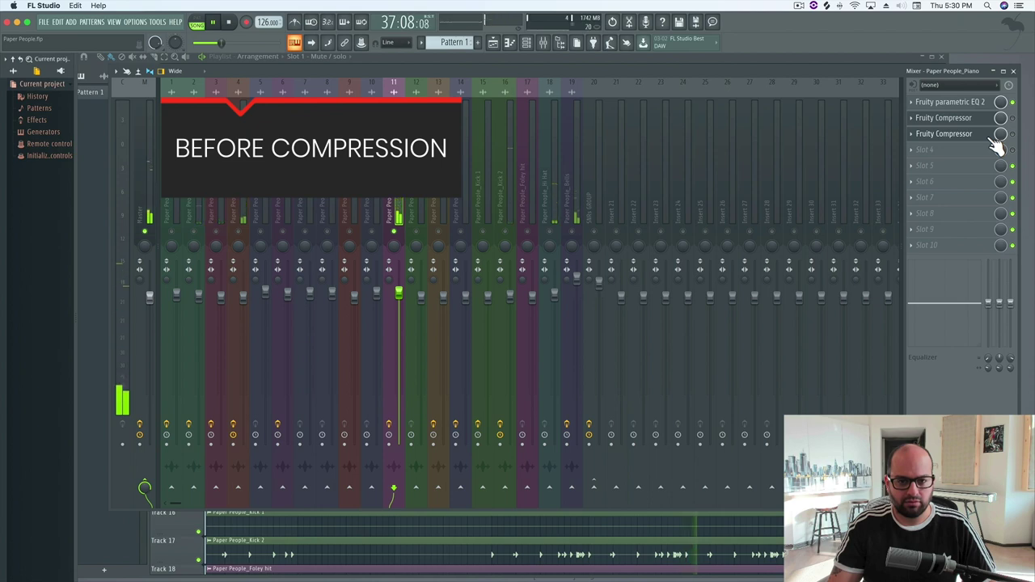
key("space")
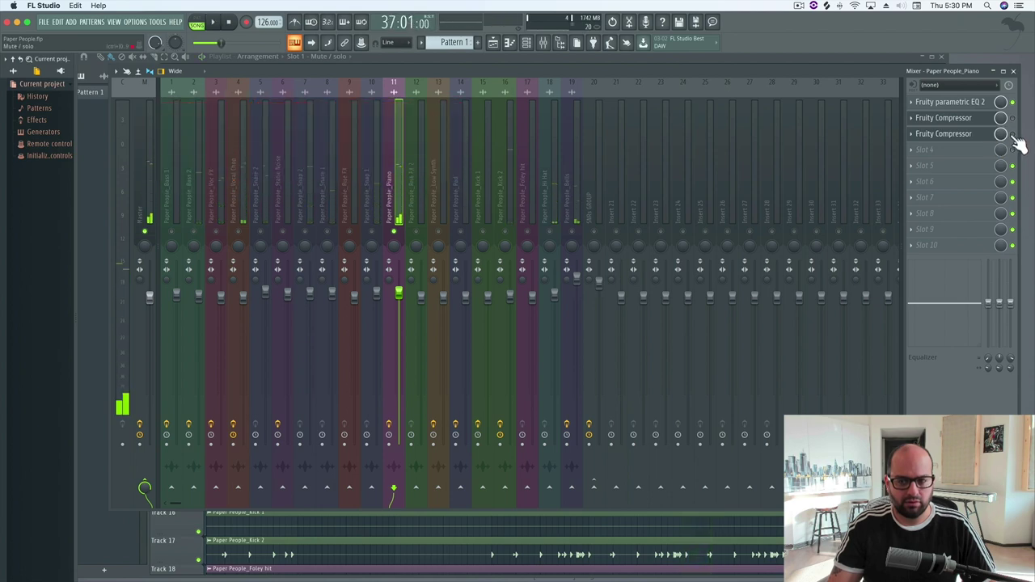
left_click(1013, 134)
key("space")
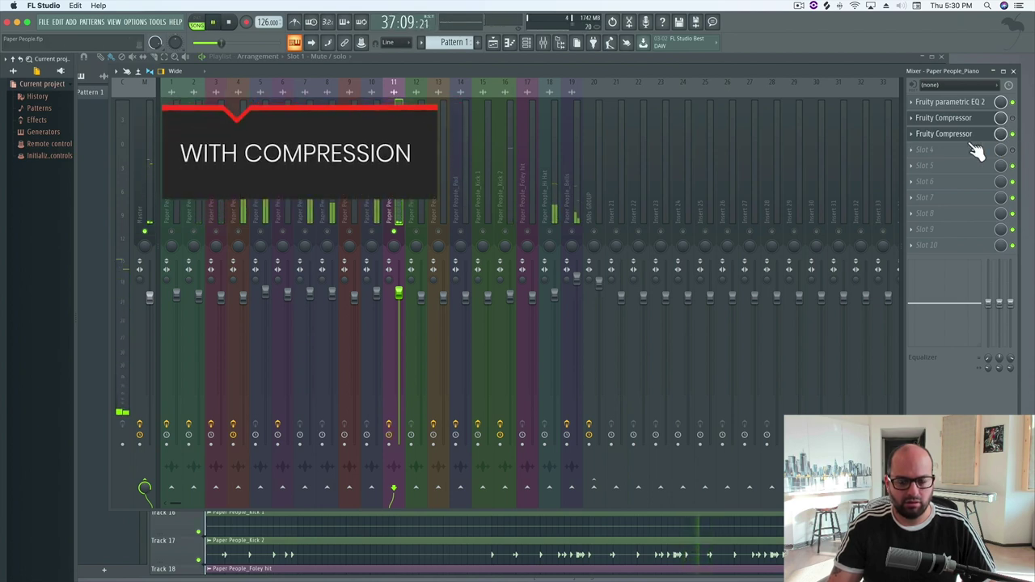
key("space")
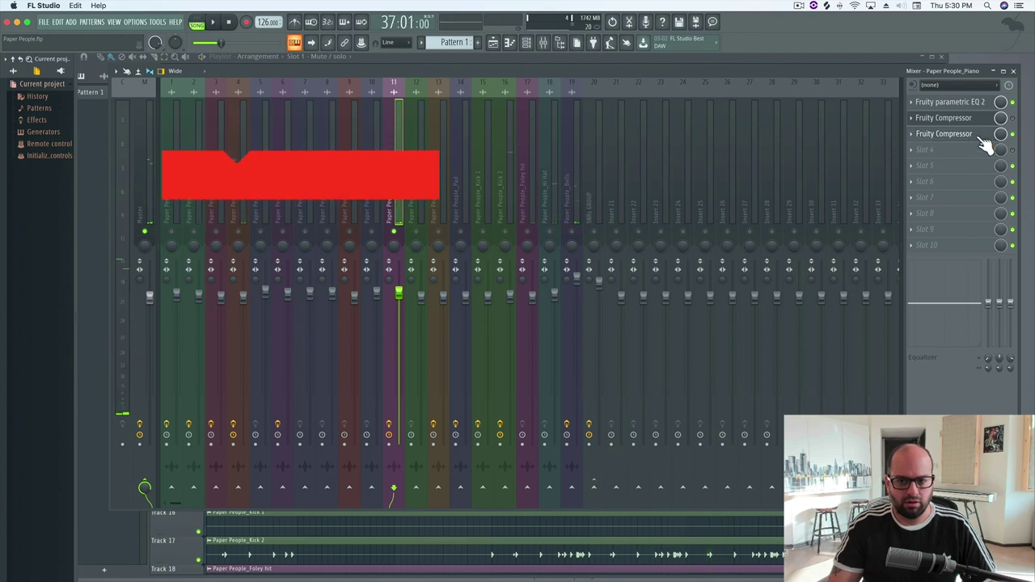
Raise the slot 3 compressor's gain to 2.8 dB and audition the piano.
left_click(983, 137)
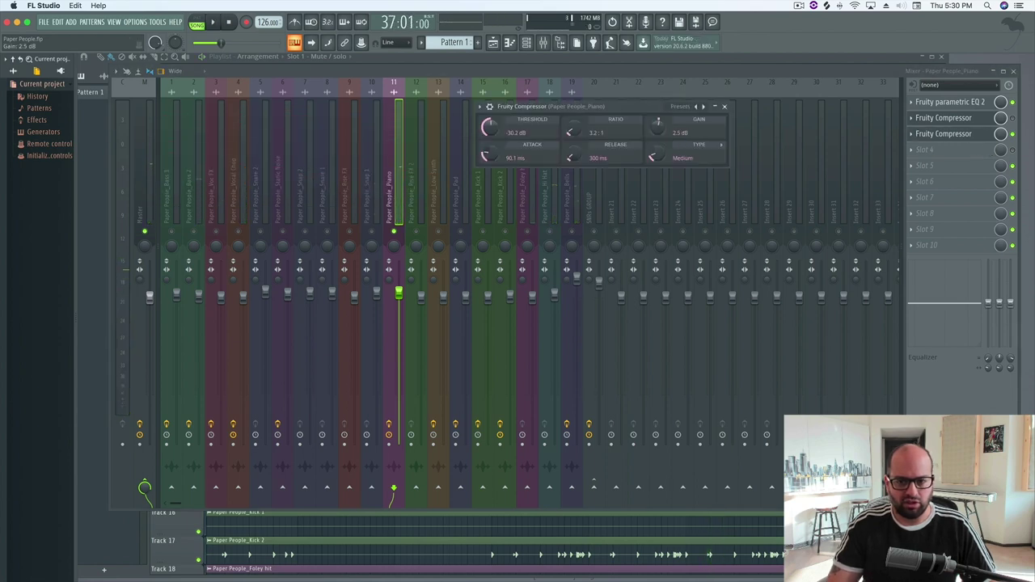
key("space")
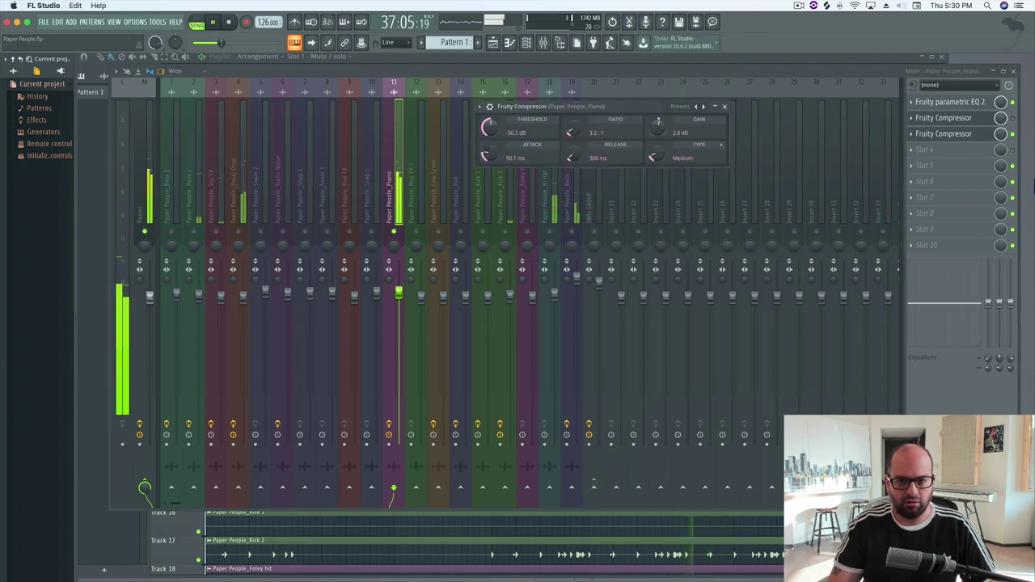
key("space")
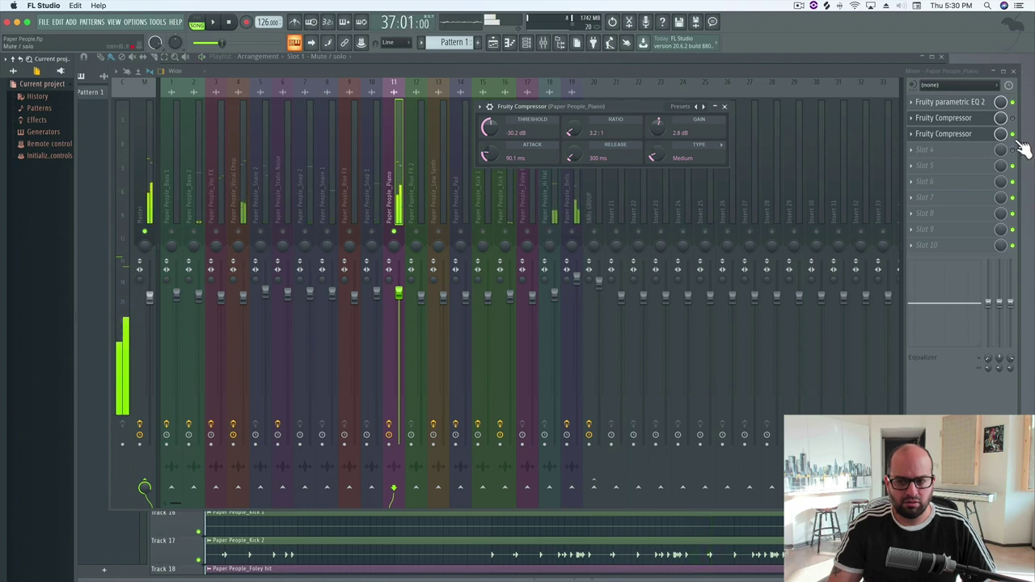
Close the compressor settings and compare the piano bypassed and enabled with the 2.8 dB gain.
key("Escape")
key("space")
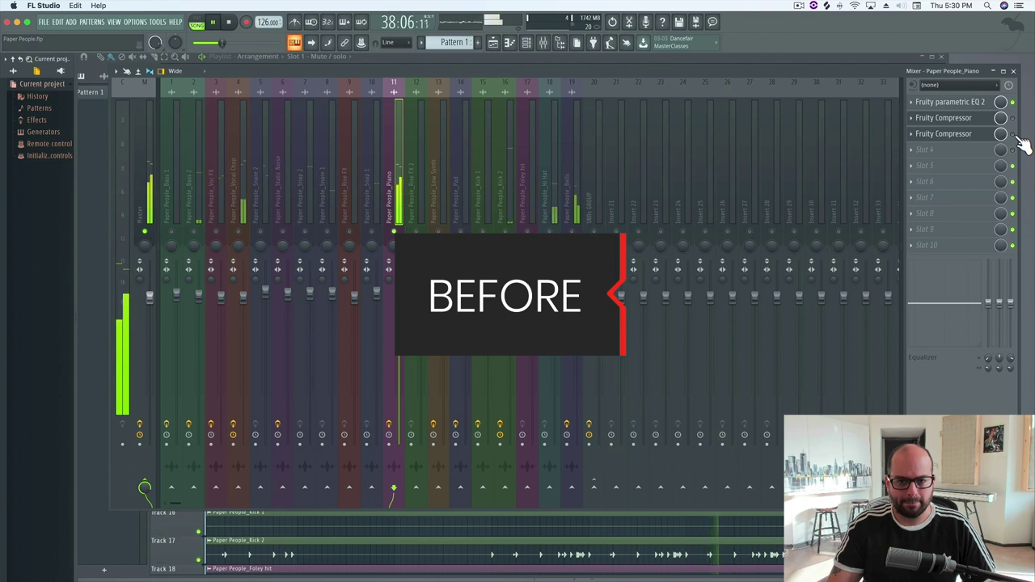
key("space")
key("space")
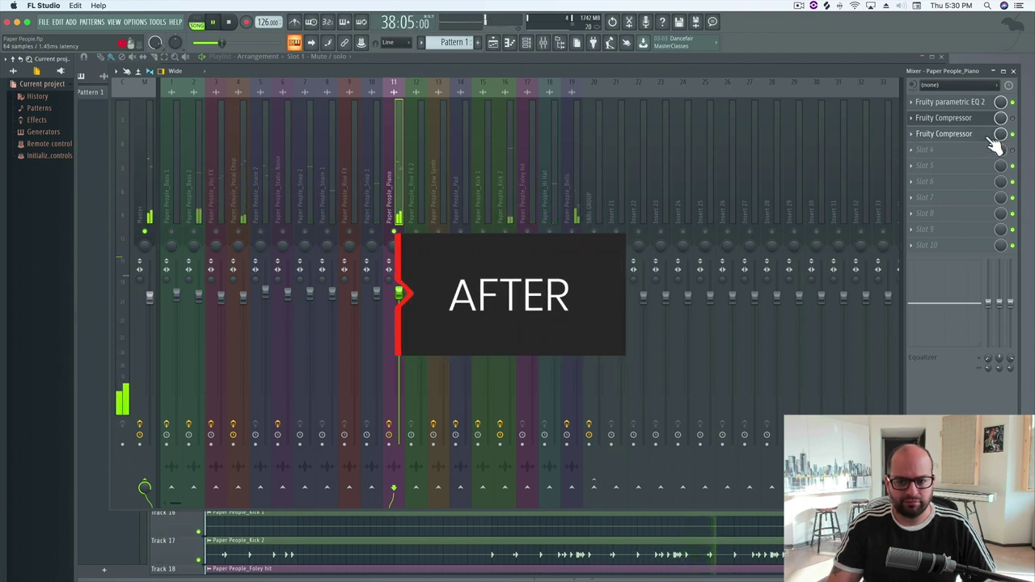
Set the slot 3 compressor's gain back to 2.5 dB while the piano plays.
left_click(943, 135)
left_click_drag(654, 140, 654, 146)
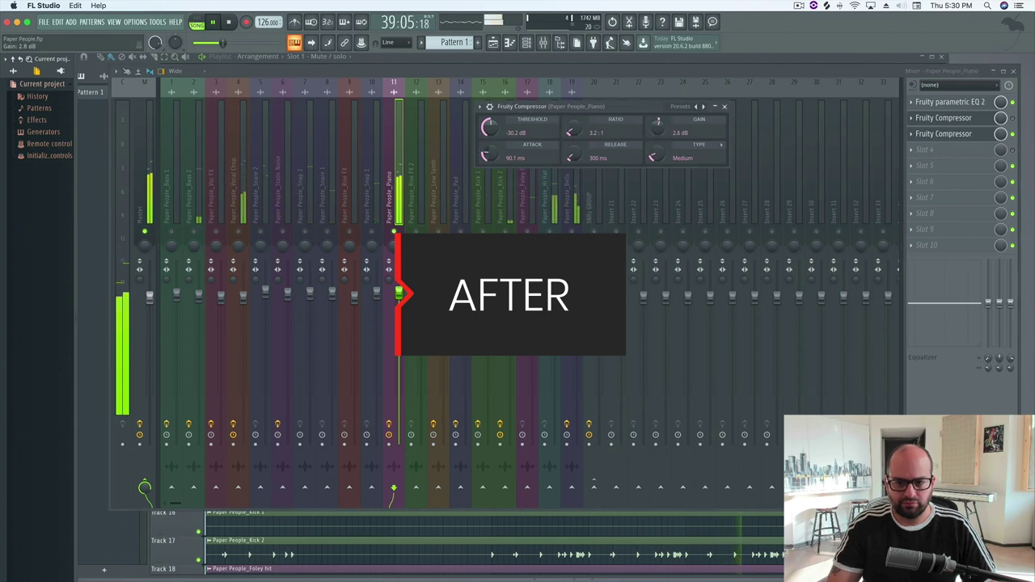
key("space")
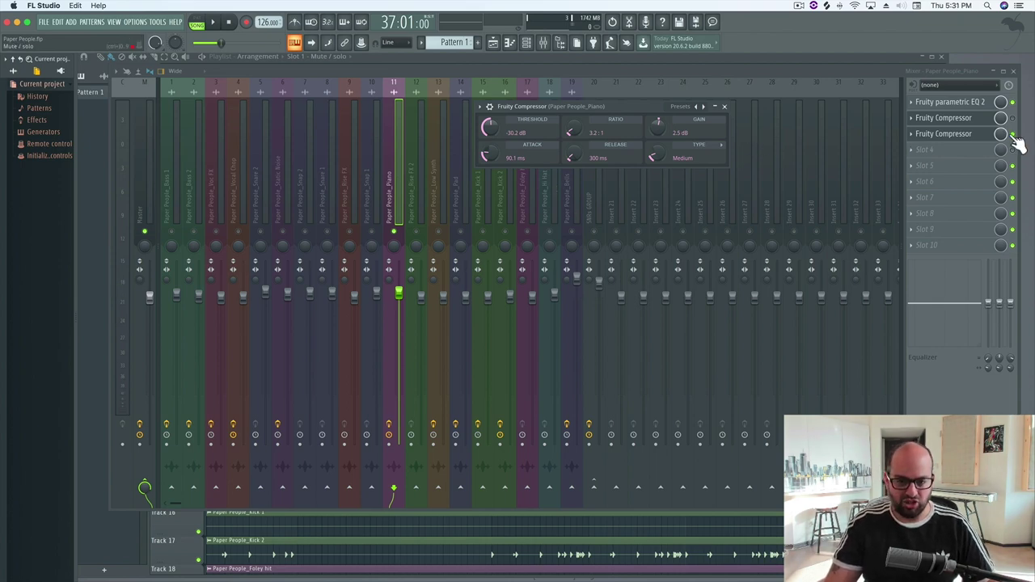
Close the compressor settings and toggle the slot 3 compressor's bypass during playback to compare the restored gain.
key("Escape")
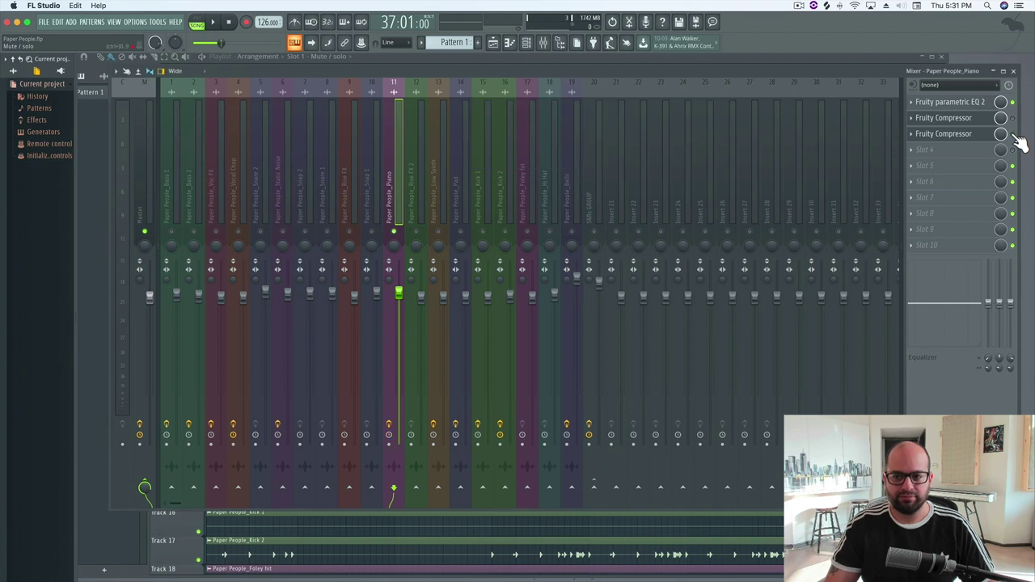
key("space")
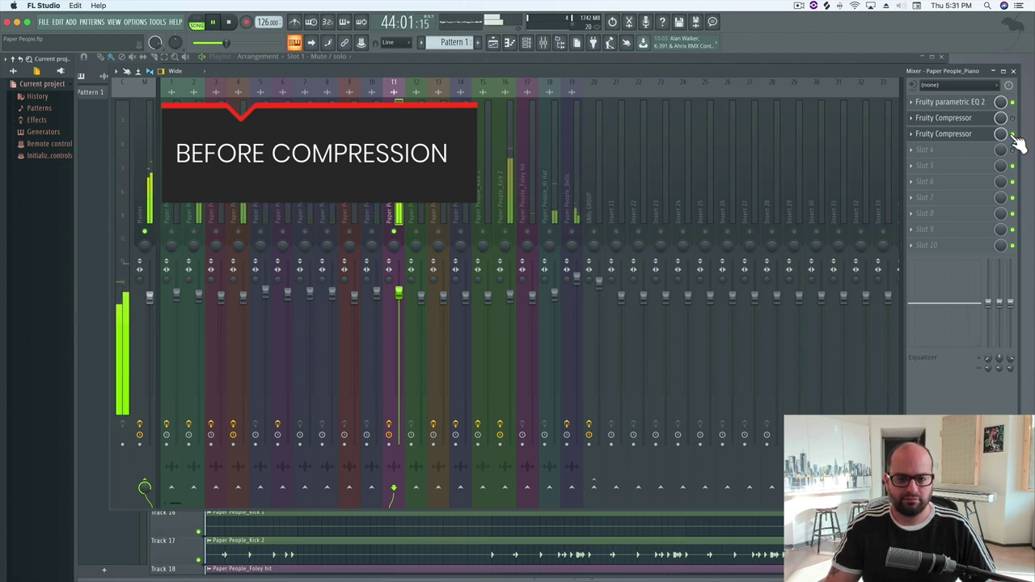
key("space")
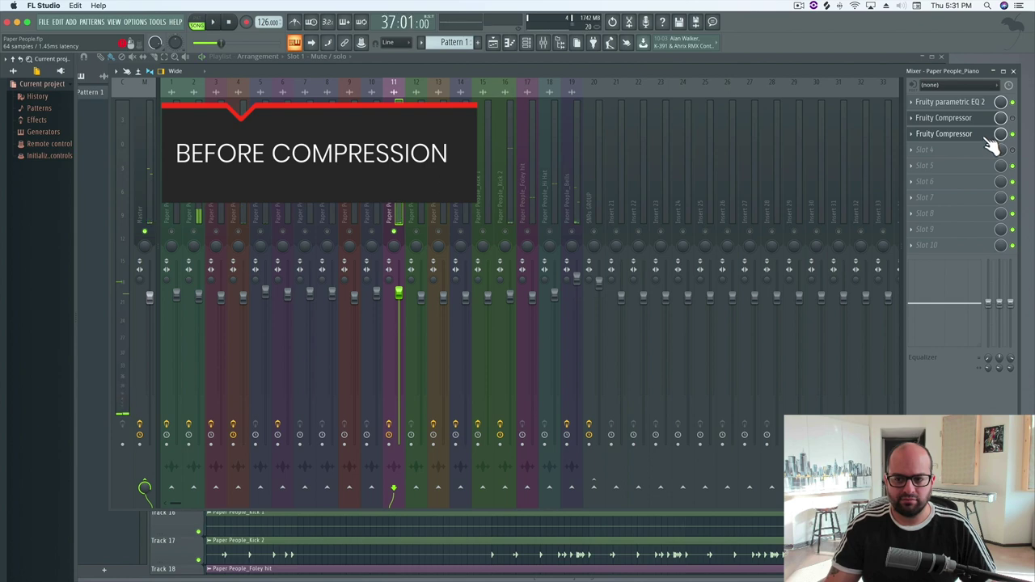
Set the slot 3 compressor's attack to 102.3 ms and ratio to 3.0:1, then audition the piano.
left_click(986, 138)
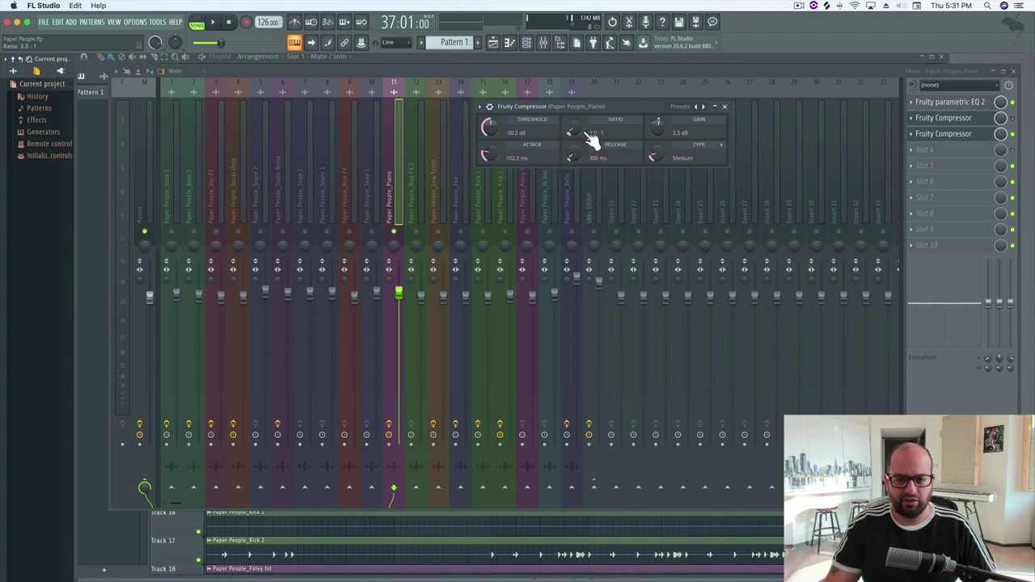
key("space")
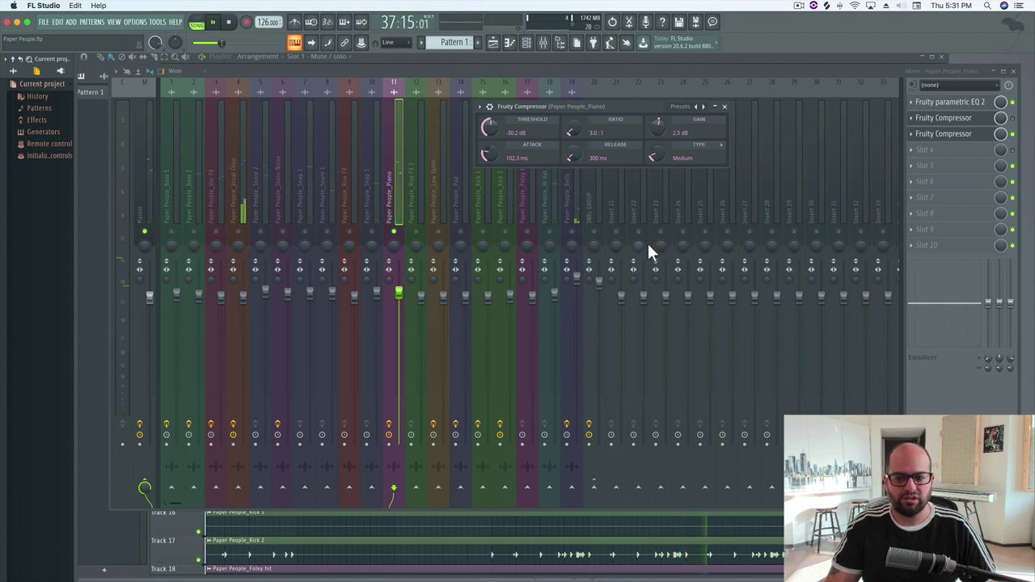
key("space")
Play the piano with the slot 3 compressor bypassed and enabled to compare the final attack and ratio settings.
left_click(1013, 134)
key("space")
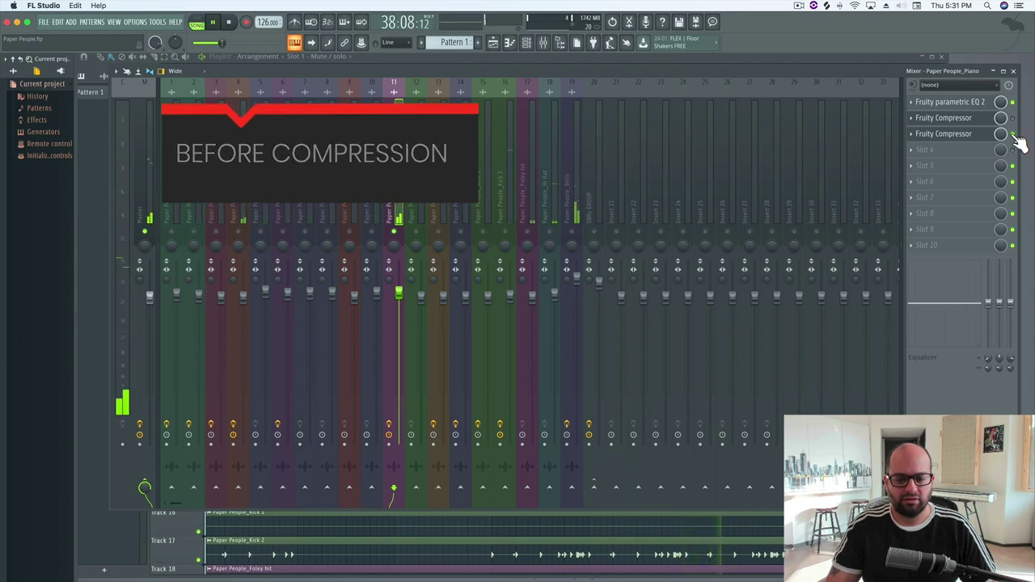
key("space")
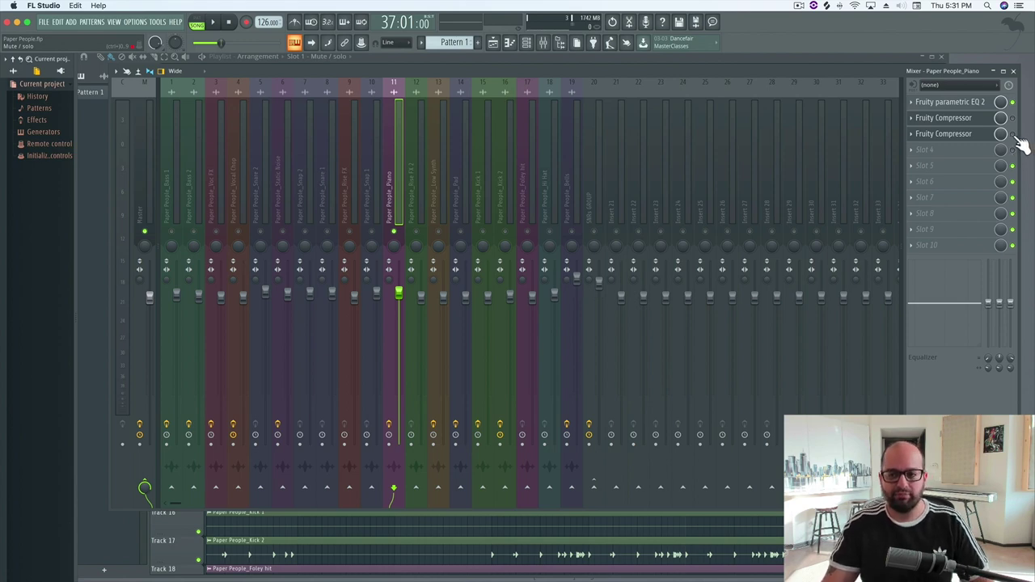
key("space")
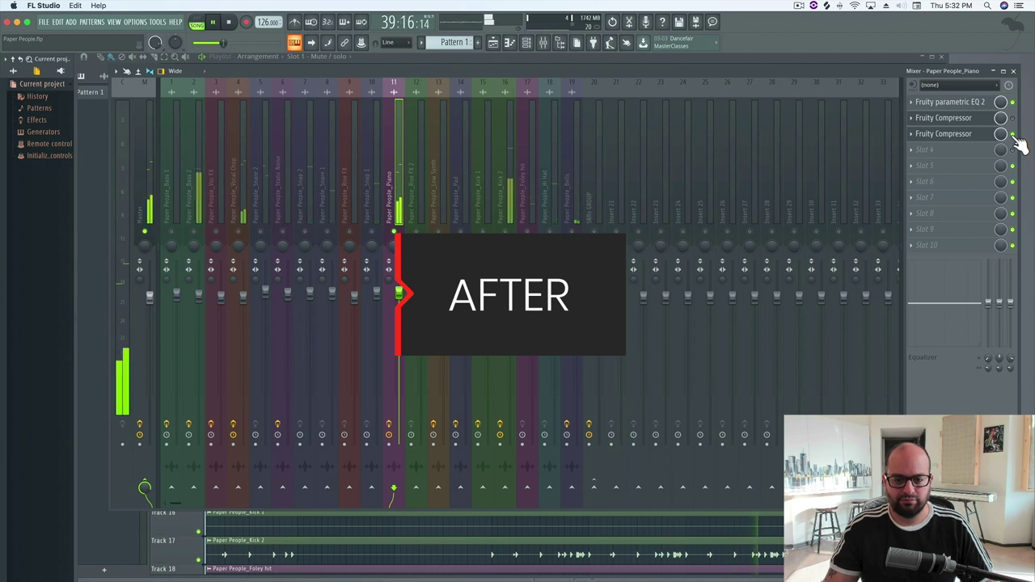
key("space")
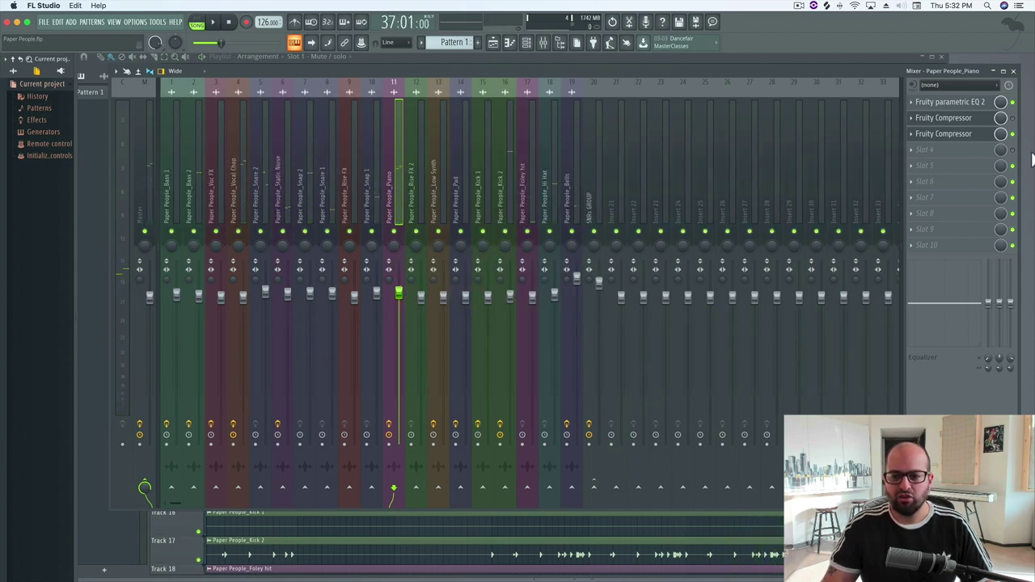
Review the finished slot 3 piano compressor settings and close the plugin window.
left_click(984, 136)
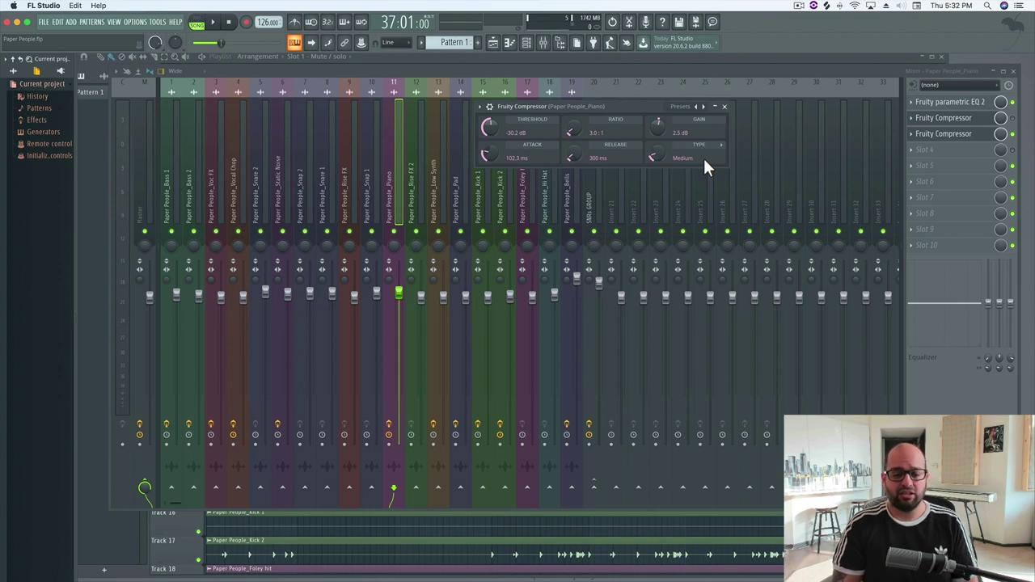
left_click(724, 106)
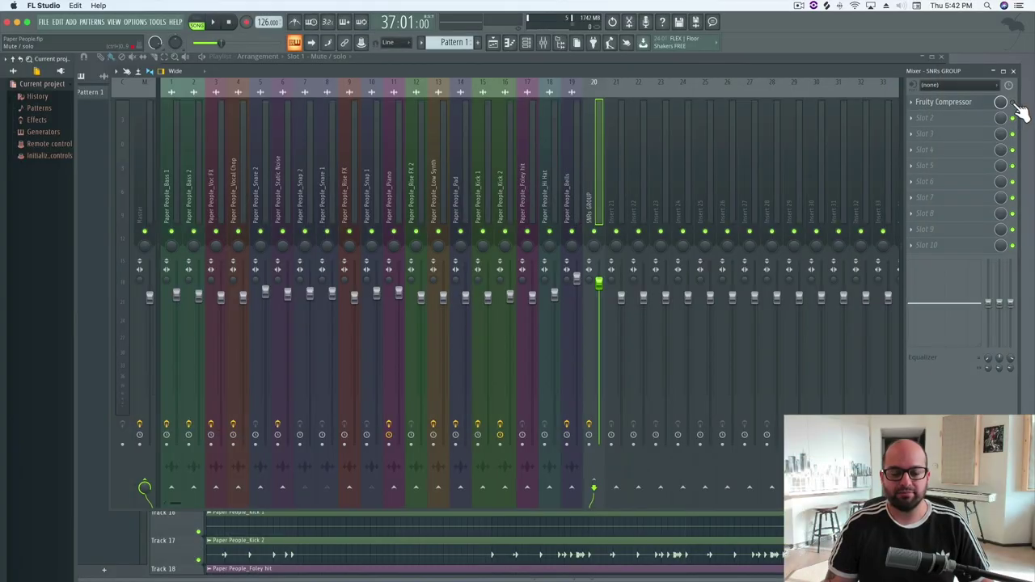
Play the full mix with the SNRs GROUP slot 1 compressor bypassed and enabled to compare before and after.
key("space")
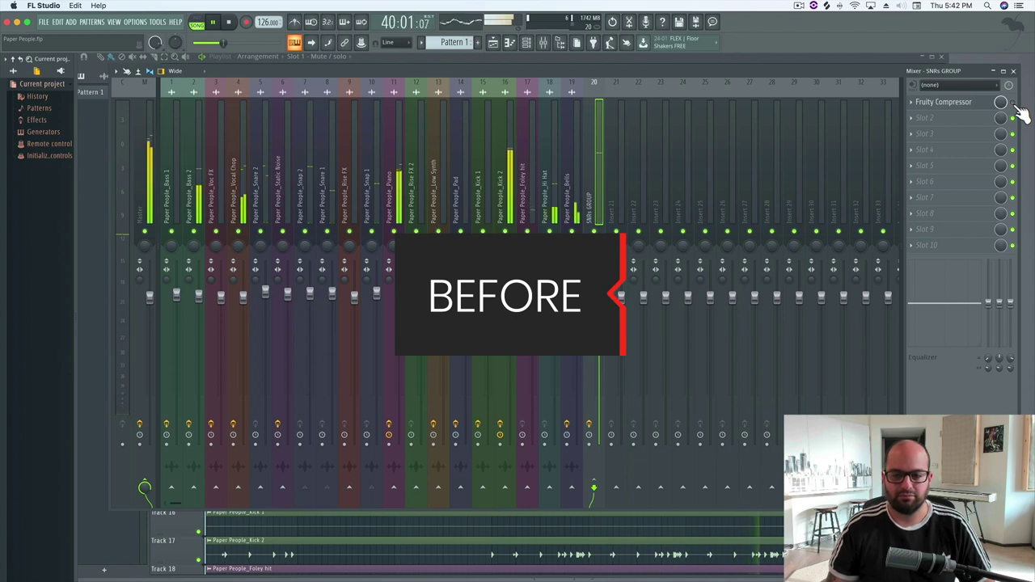
key("space")
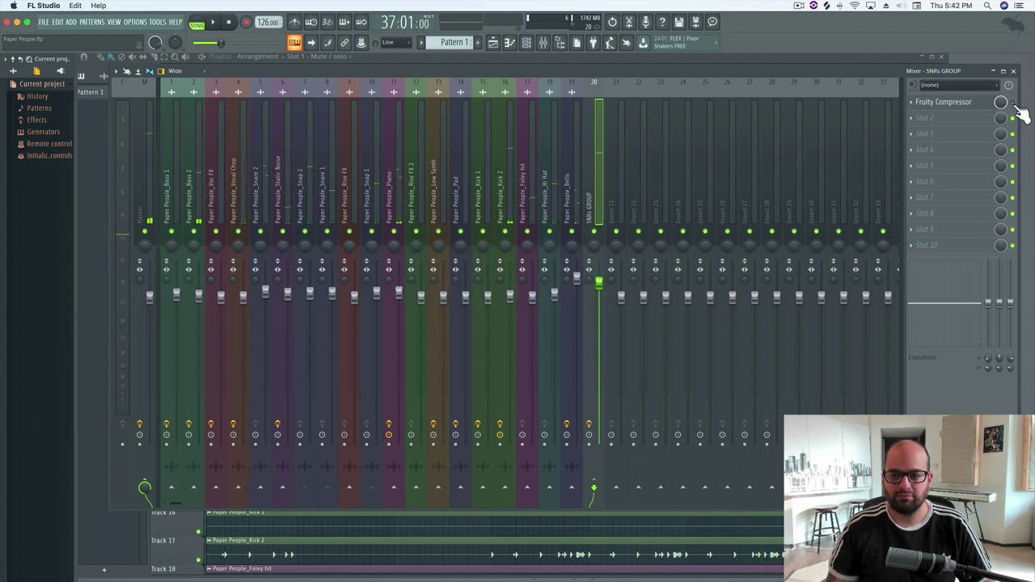
key("space")
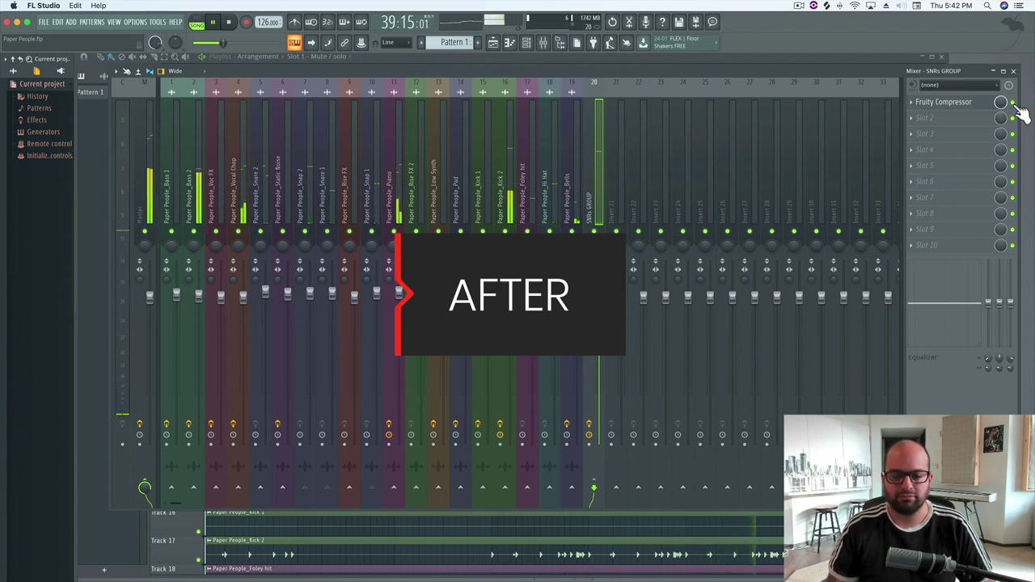
key("space")
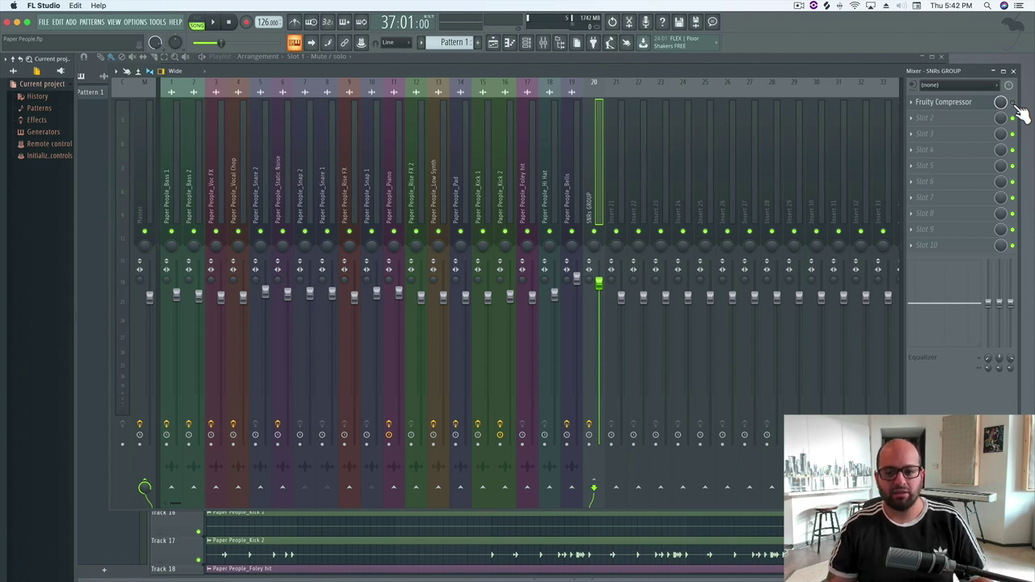
key("space")
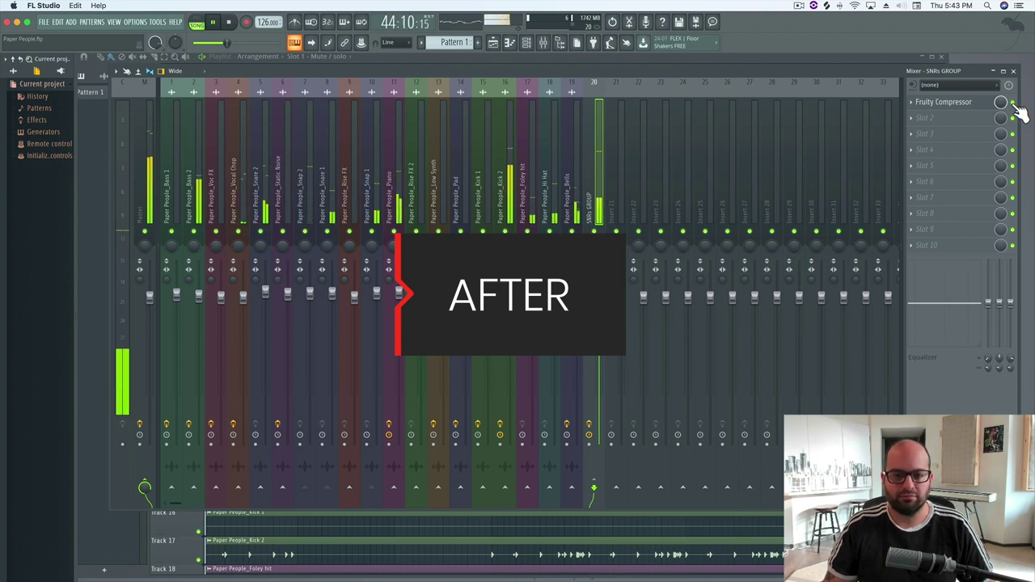
key("space")
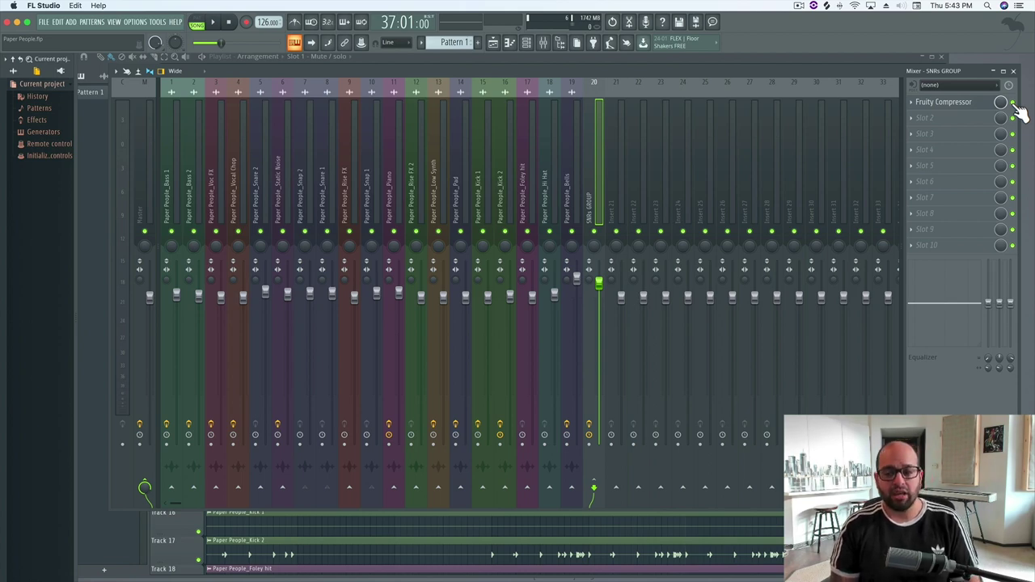
Bypass the slot 1 compressor and audition only the SNRs GROUP with its Snap 2, Snare 1 and Snap 1 tracks.
left_click(1013, 103)
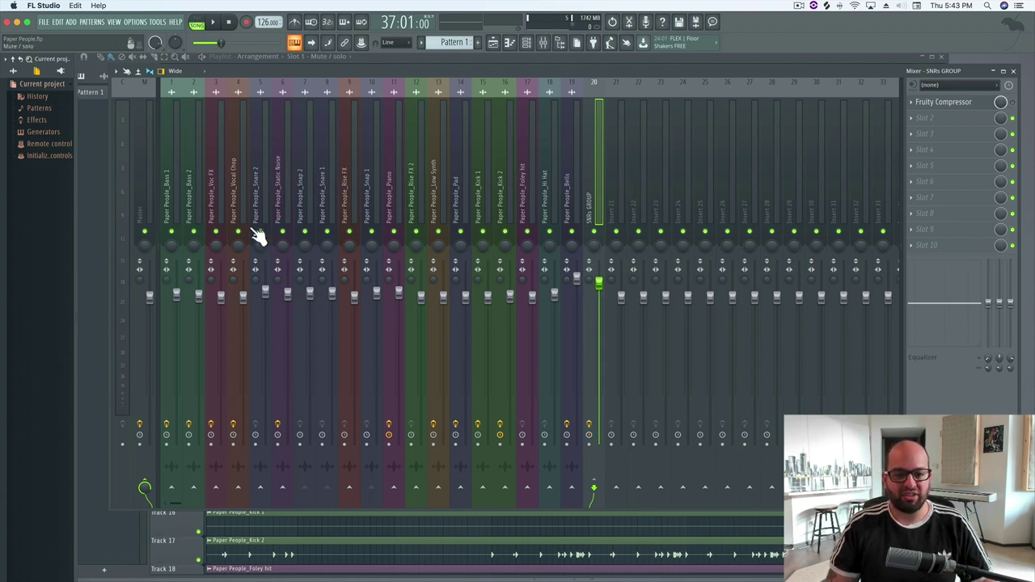
right_click(595, 232)
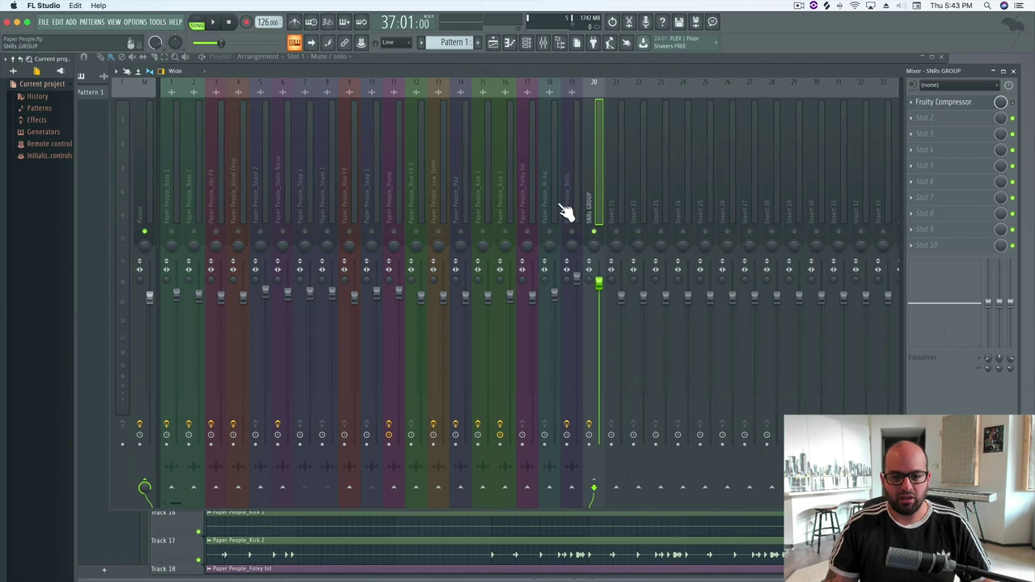
left_click(306, 233)
left_click(327, 233)
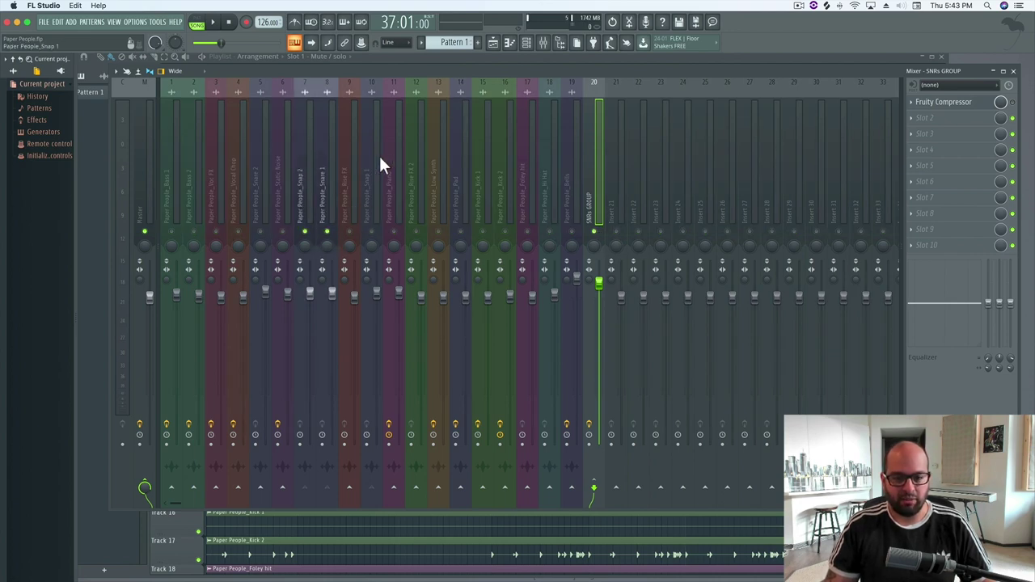
left_click(372, 233)
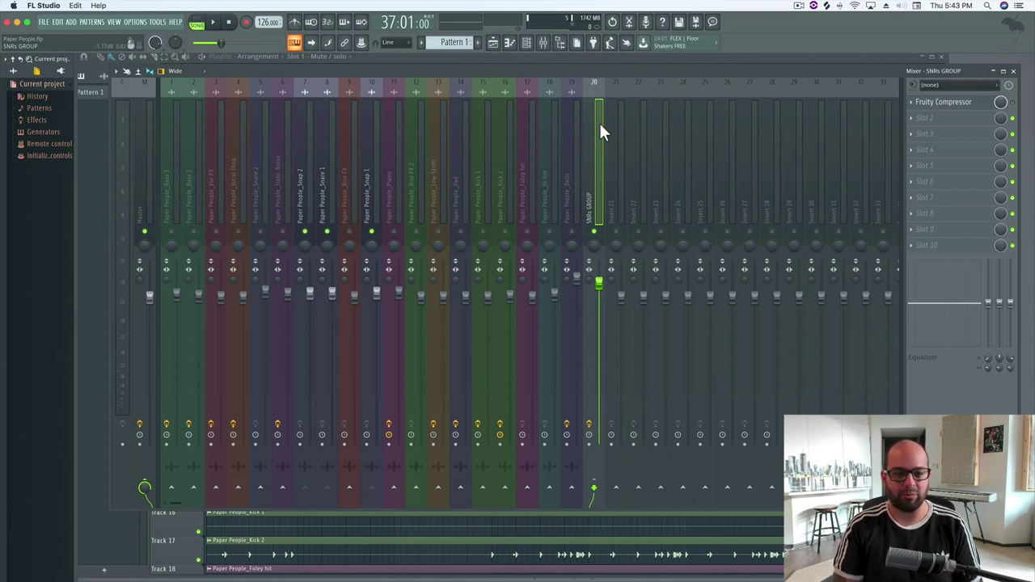
key("space")
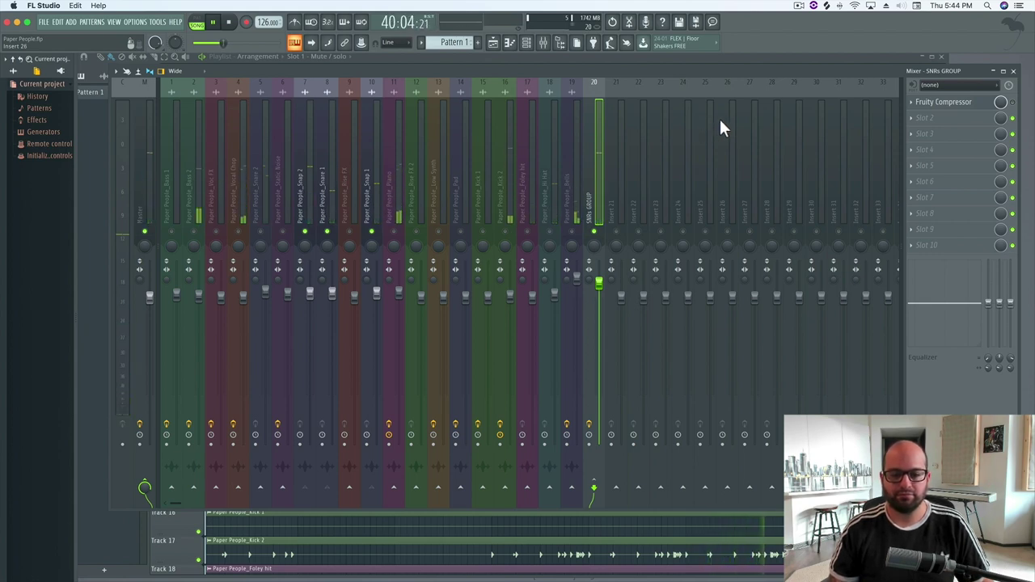
key("space")
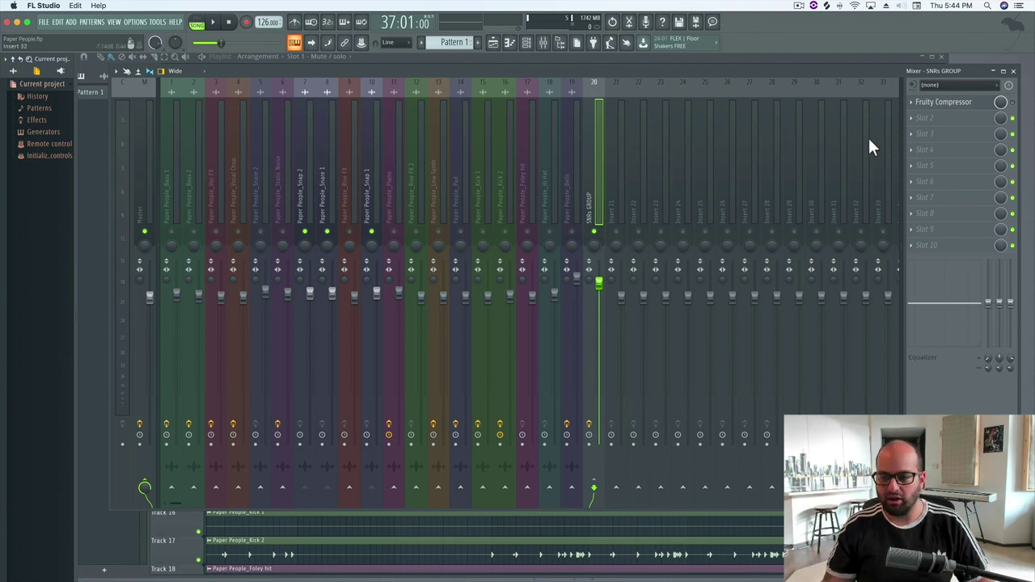
Load a second Fruity Compressor into slot 2 of the SNRs GROUP and reposition its window over the mixer.
left_click(945, 121)
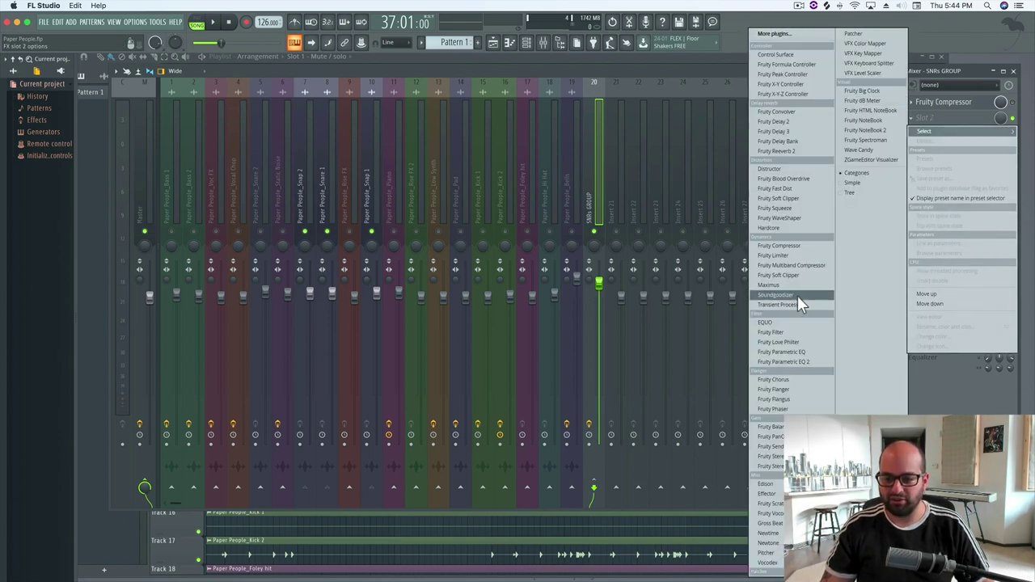
left_click(779, 246)
left_click_drag(275, 123, 456, 110)
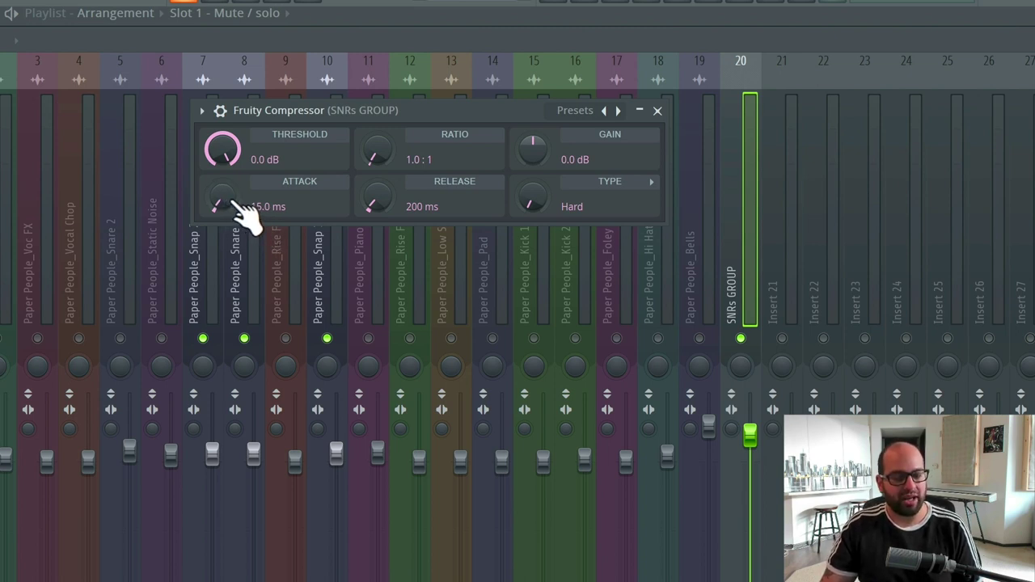
Set the slot 2 compressor's attack to 0.0 ms, release to 1 ms and ratio to 10.0:1.
left_click_drag(243, 209, 243, 271)
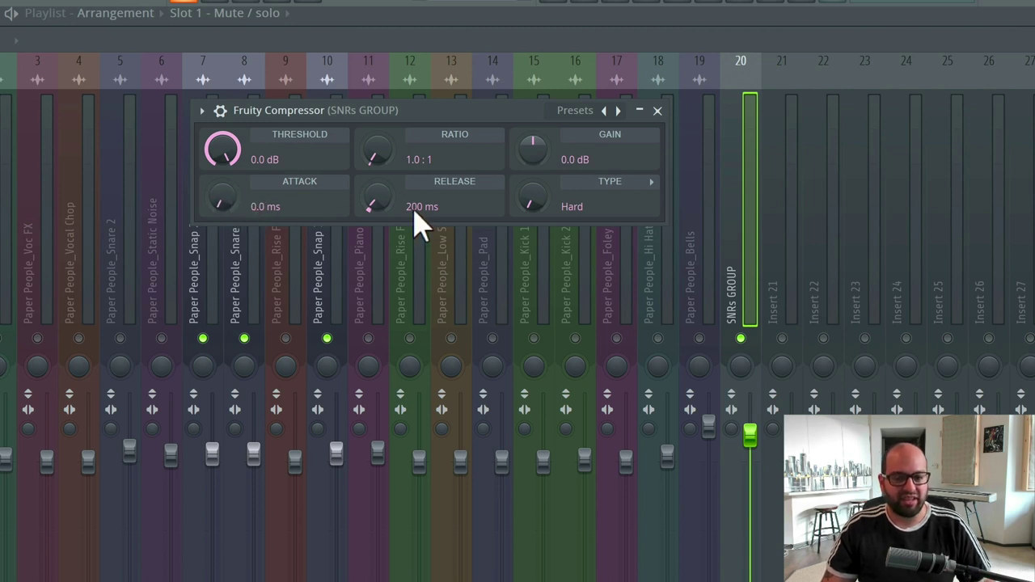
mouse_move(417, 220)
left_mouse_down()
mouse_move(417, 275)
mouse_move(405, 208)
left_mouse_up()
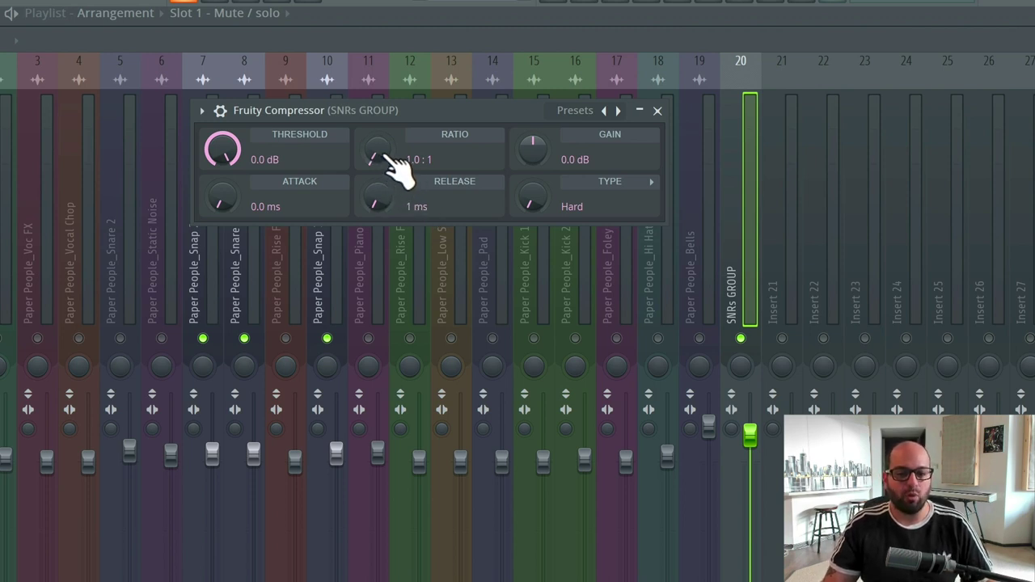
left_click_drag(397, 167, 398, 95)
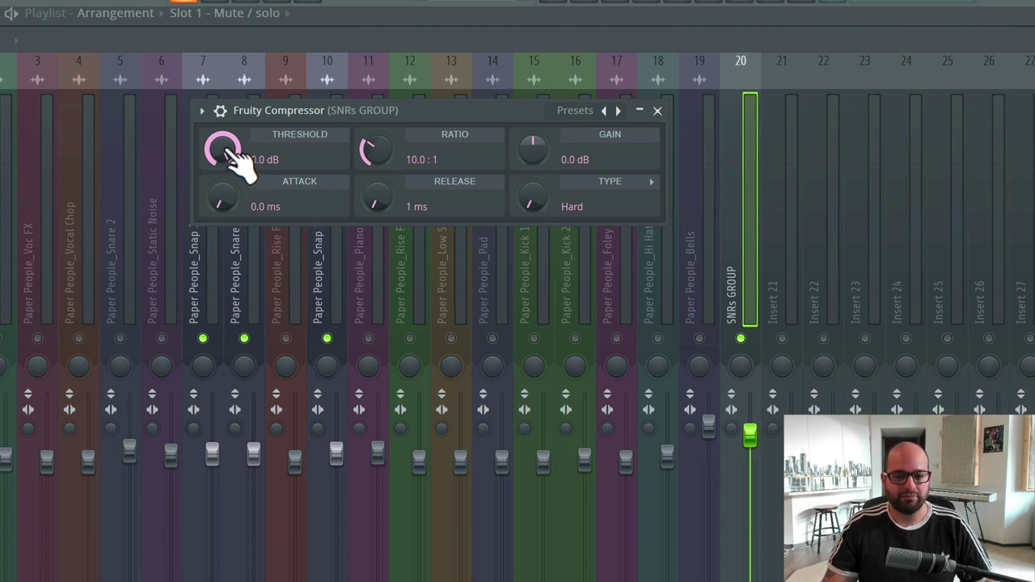
Adjust the threshold to -25.1 dB while auditioning the snare group, and set the release to 10 ms.
mouse_move(235, 162)
left_mouse_down()
mouse_move(235, 200)
mouse_move(224, 133)
mouse_move(231, 161)
left_mouse_up()
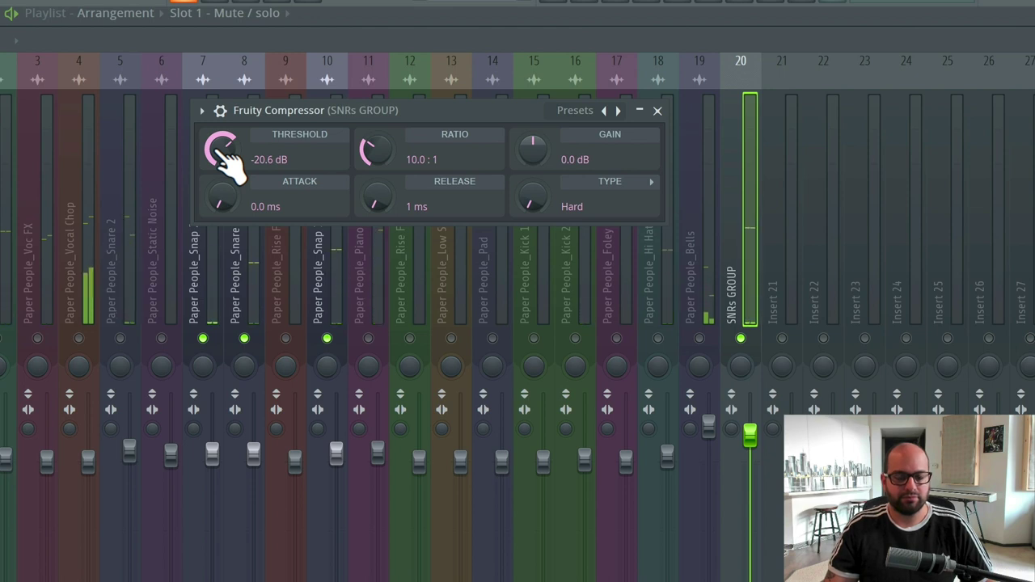
mouse_move(229, 162)
left_mouse_down()
mouse_move(229, 178)
mouse_move(227, 150)
left_mouse_up()
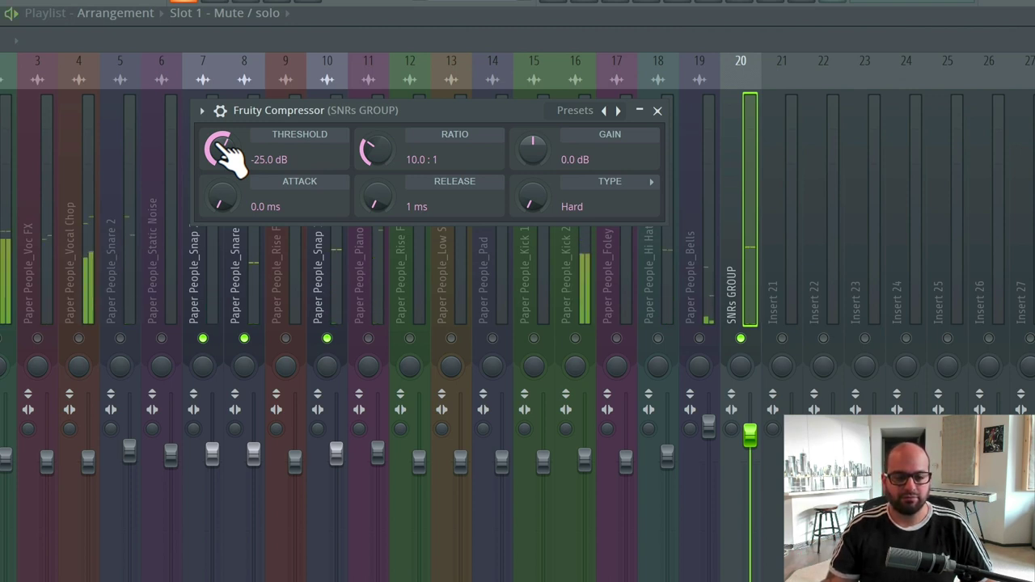
left_click_drag(229, 158, 229, 181)
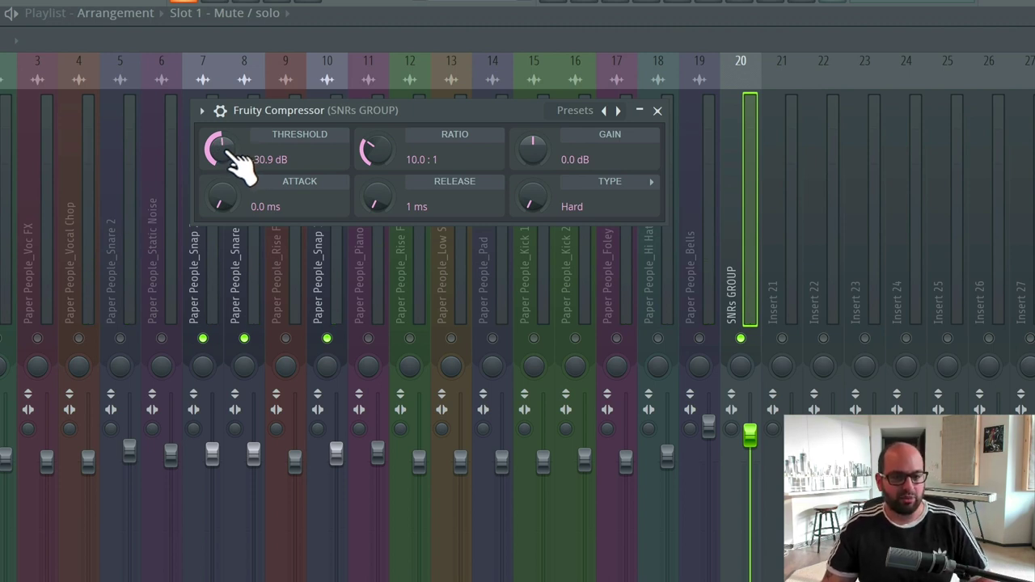
left_click_drag(234, 157, 234, 135)
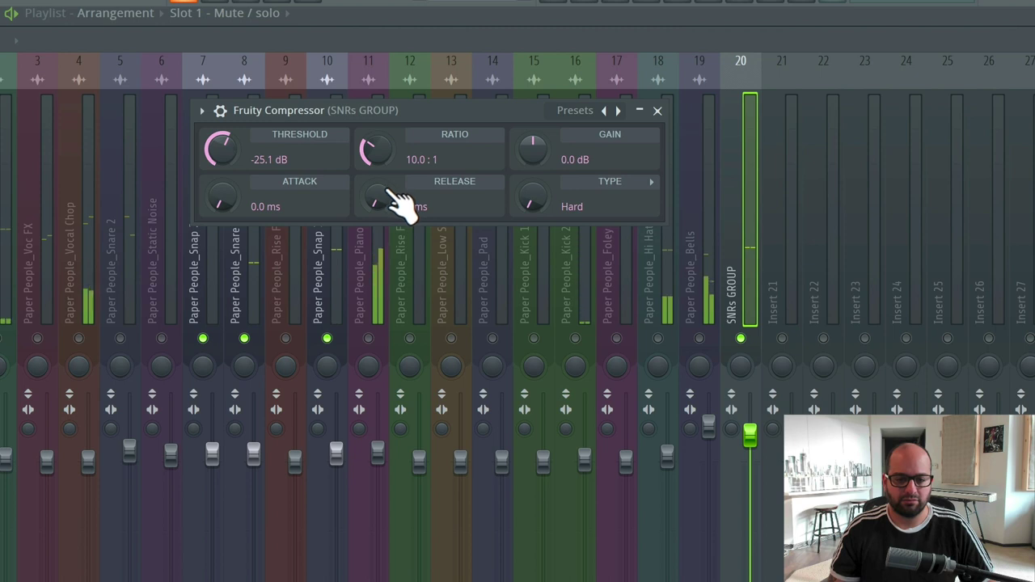
mouse_move(377, 198)
left_mouse_down()
mouse_move(376, 182)
mouse_move(376, 198)
mouse_move(387, 198)
left_mouse_up()
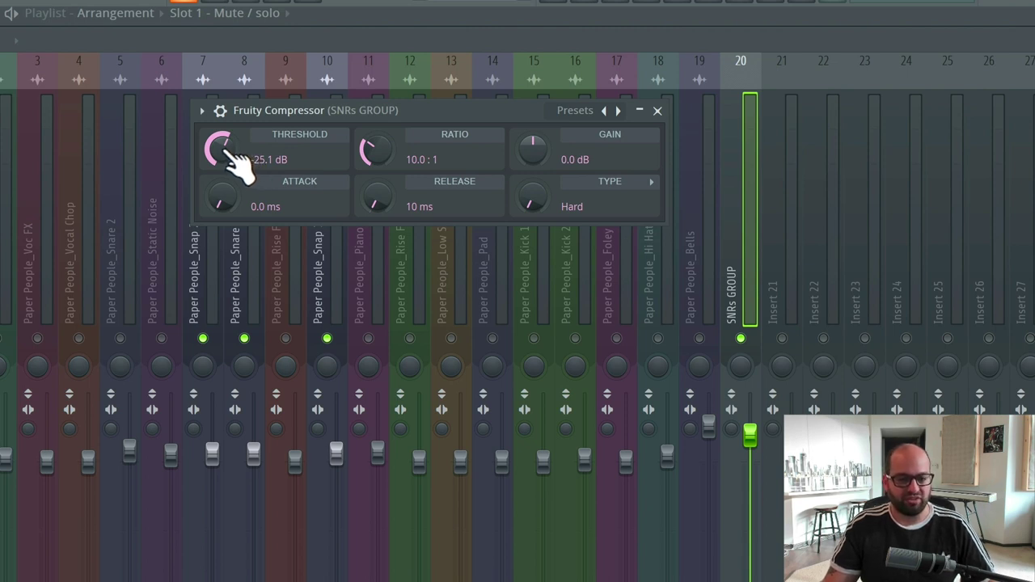
Try the threshold at -30.6 dB on the snare group and return it to -25.1 dB.
left_click_drag(232, 152, 231, 157)
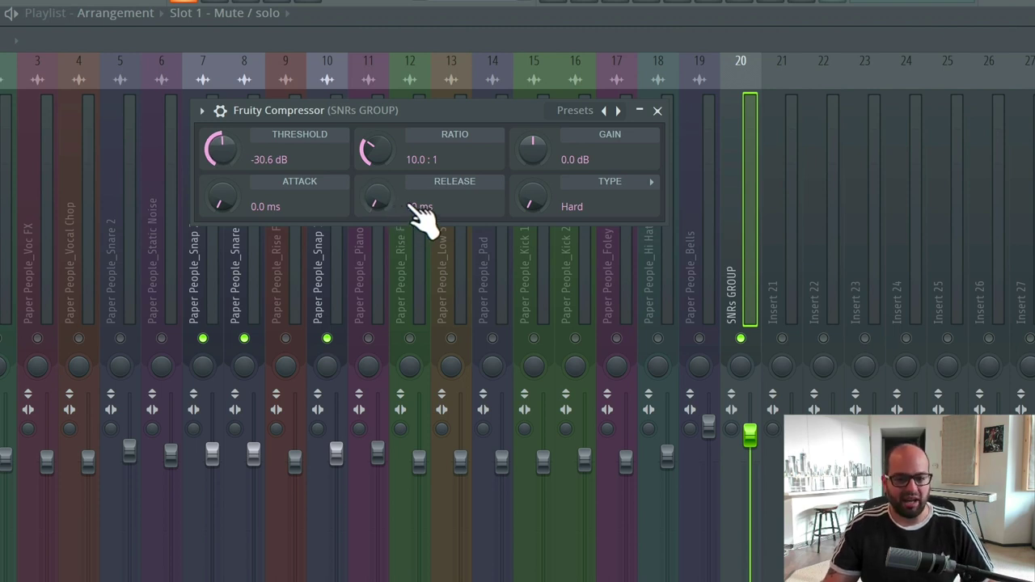
key("space")
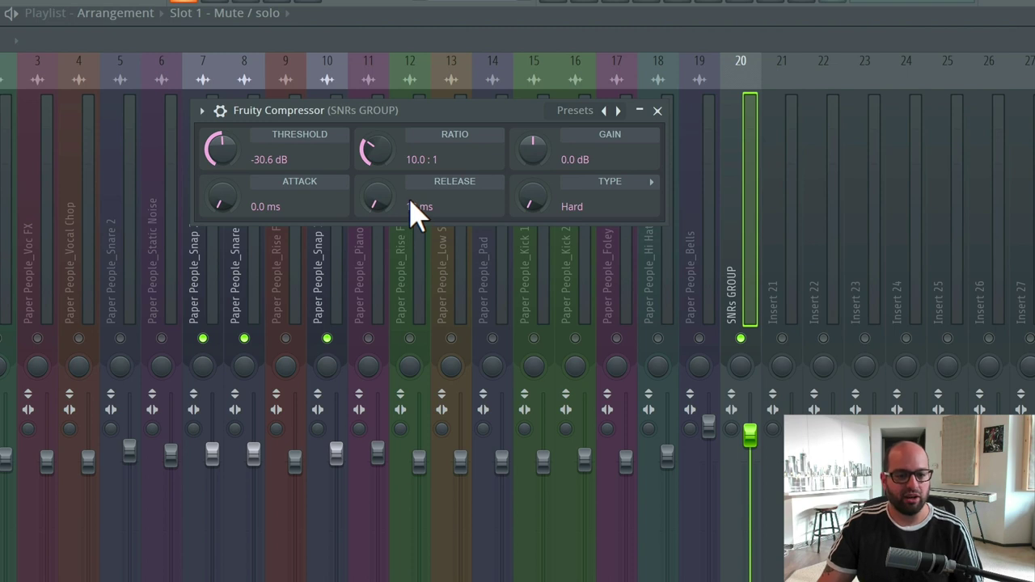
left_click_drag(225, 154, 225, 151)
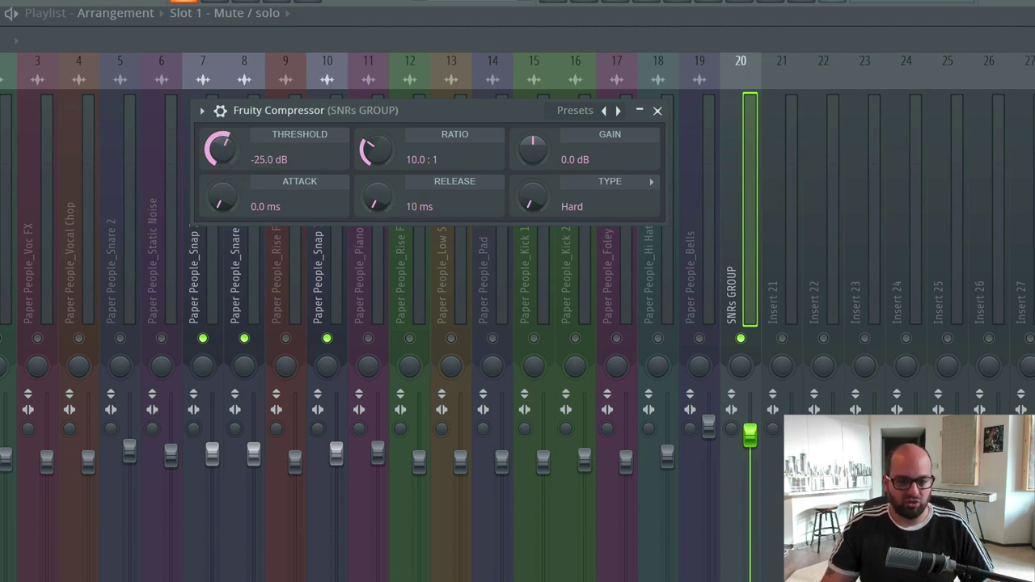
left_click_drag(223, 150, 226, 155)
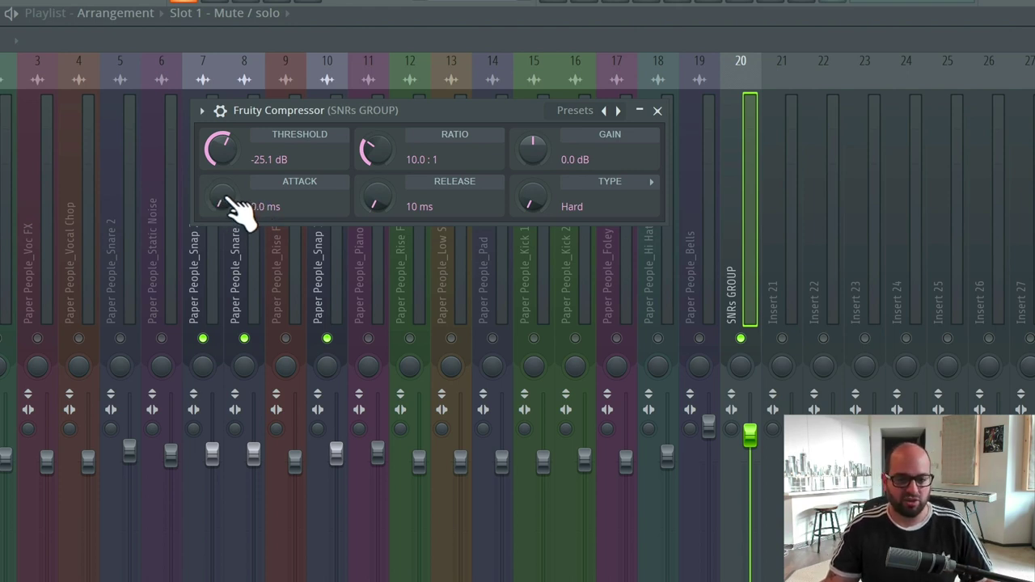
Audition the snares with different attack times, including 2.8 ms and 4.7 ms, and try the threshold at -28.5 dB.
left_click_drag(231, 202, 230, 180)
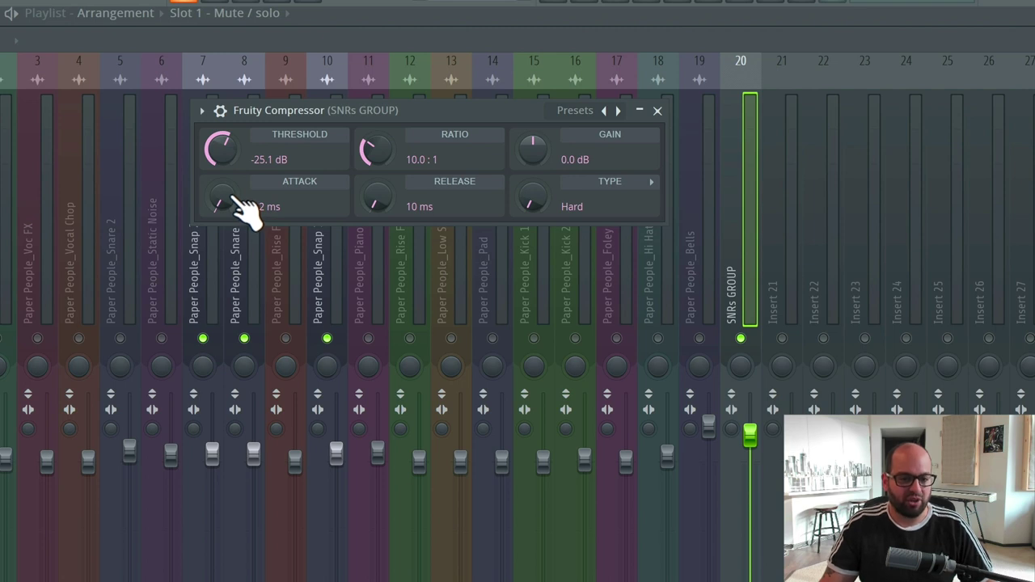
left_click_drag(243, 206, 243, 226)
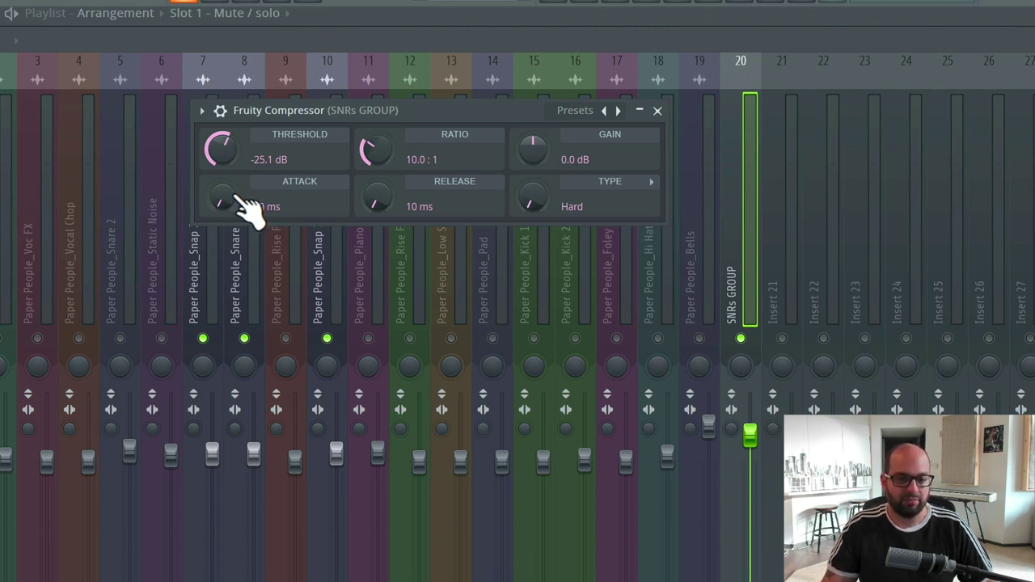
key("space")
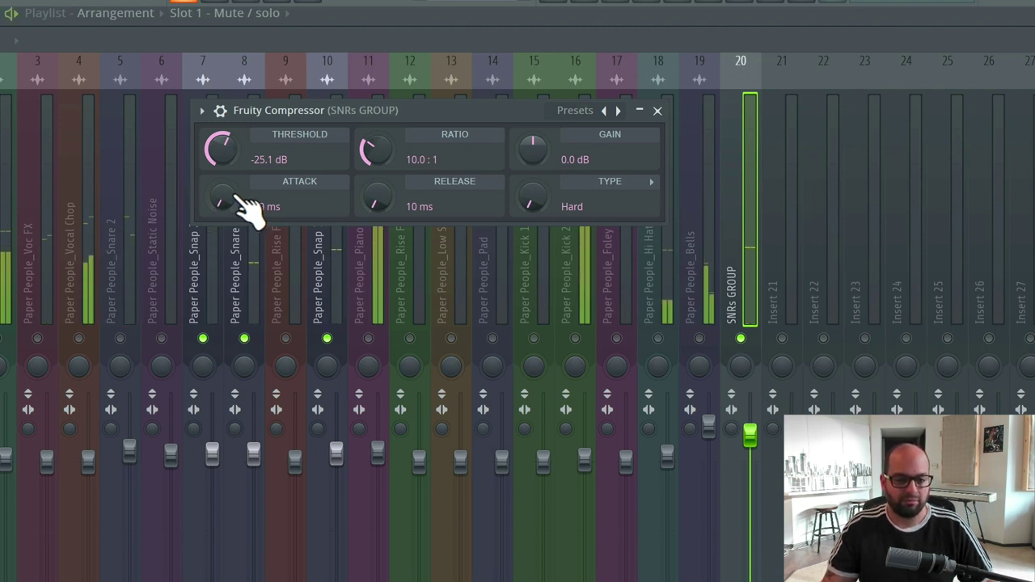
key("space")
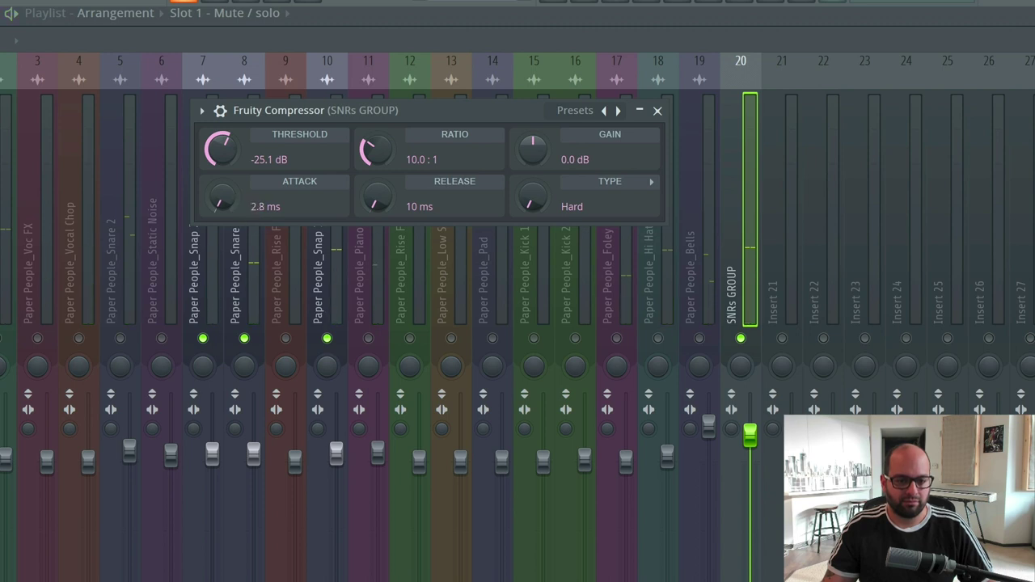
key("space")
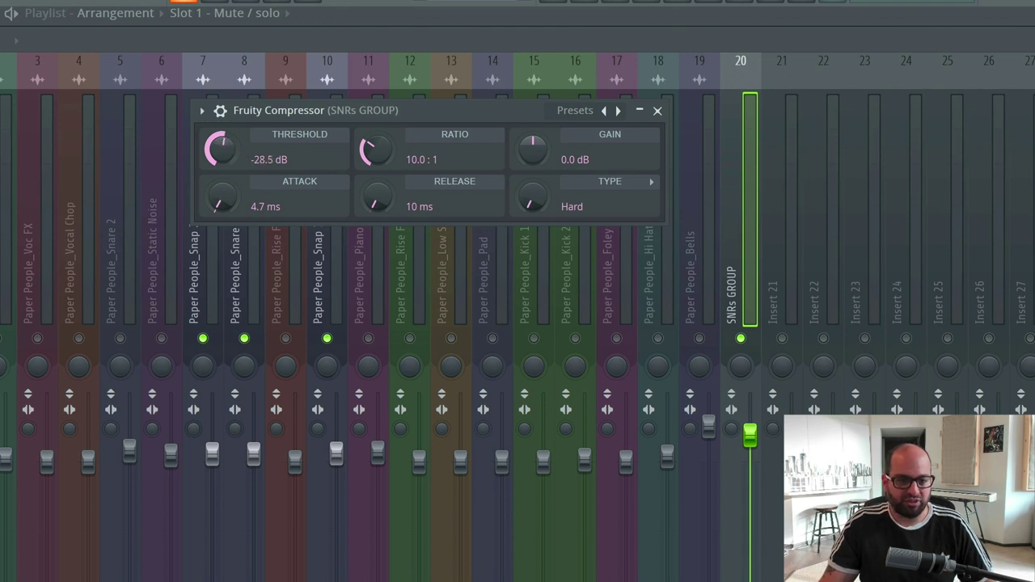
Compare attack times with the threshold at -30.1 dB, and settle on a -25.4 dB threshold and 7.1 ms attack.
left_click_drag(221, 150, 223, 158)
left_click_drag(235, 200, 236, 202)
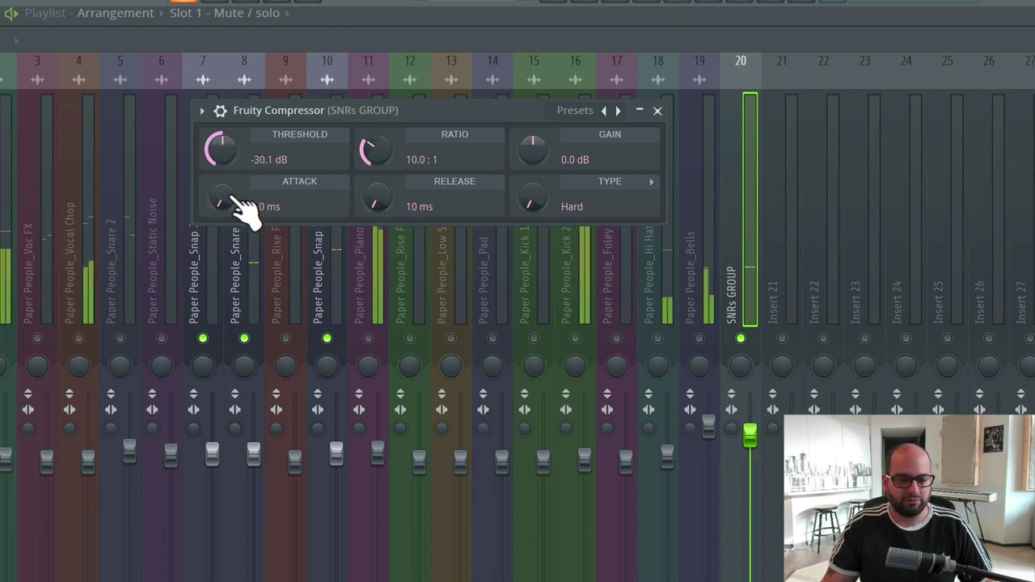
left_click_drag(234, 200, 232, 203)
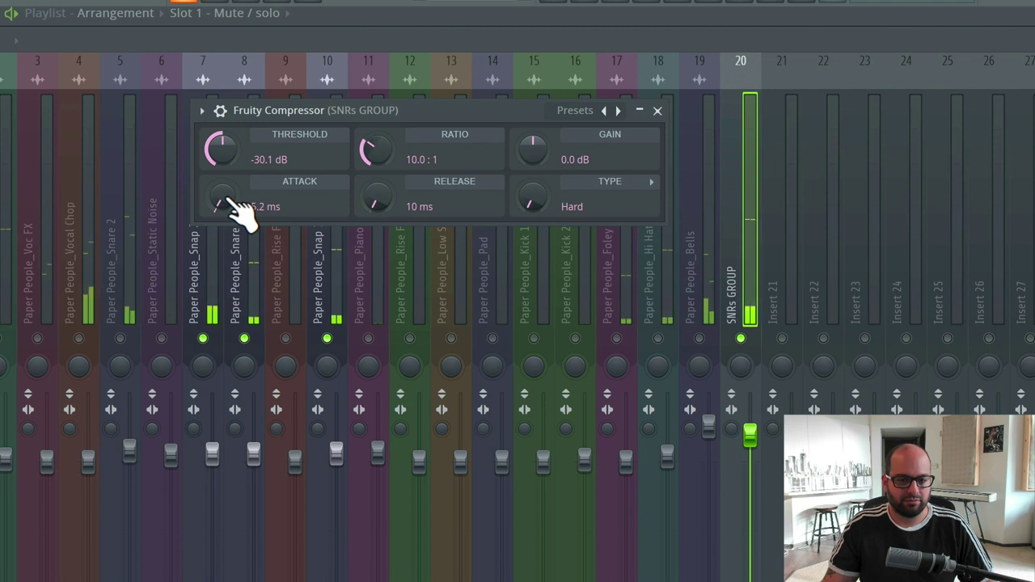
left_click_drag(227, 159, 227, 157)
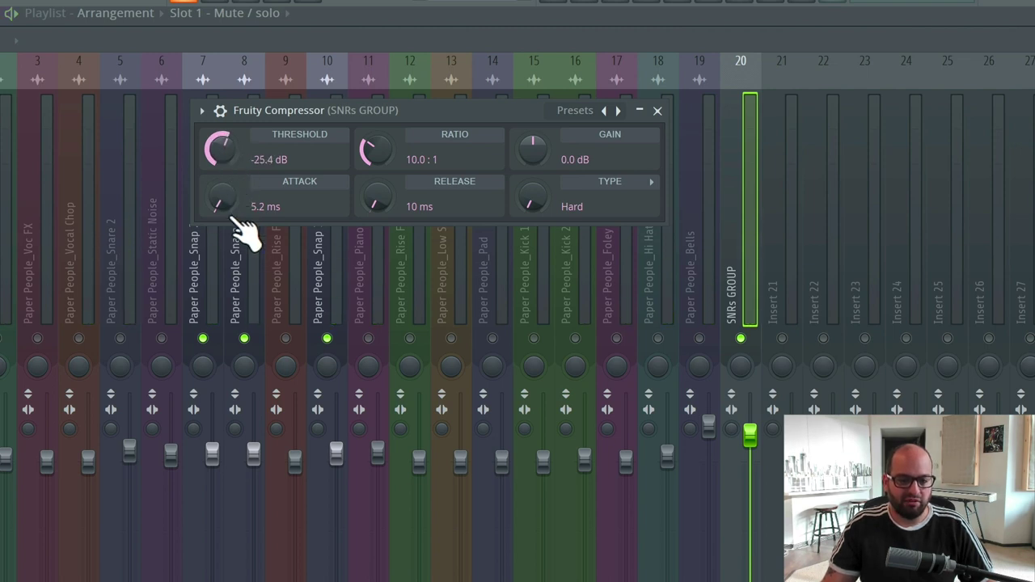
left_click_drag(235, 200, 235, 197)
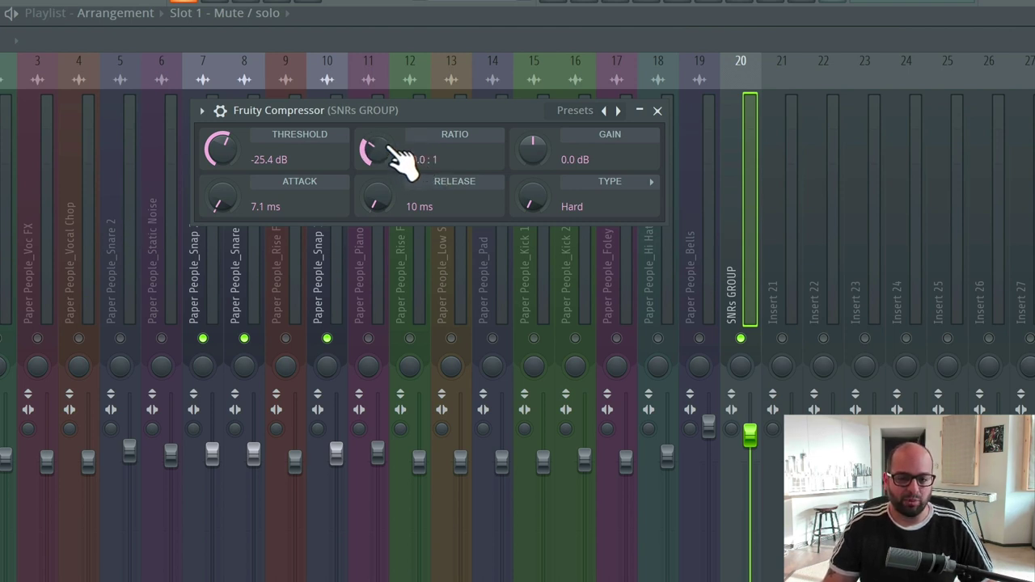
Try ratios of 10.0:1 and 11.6:1 on the snare group's compressor during playback and settle on 11.2:1.
left_click_drag(403, 162, 404, 166)
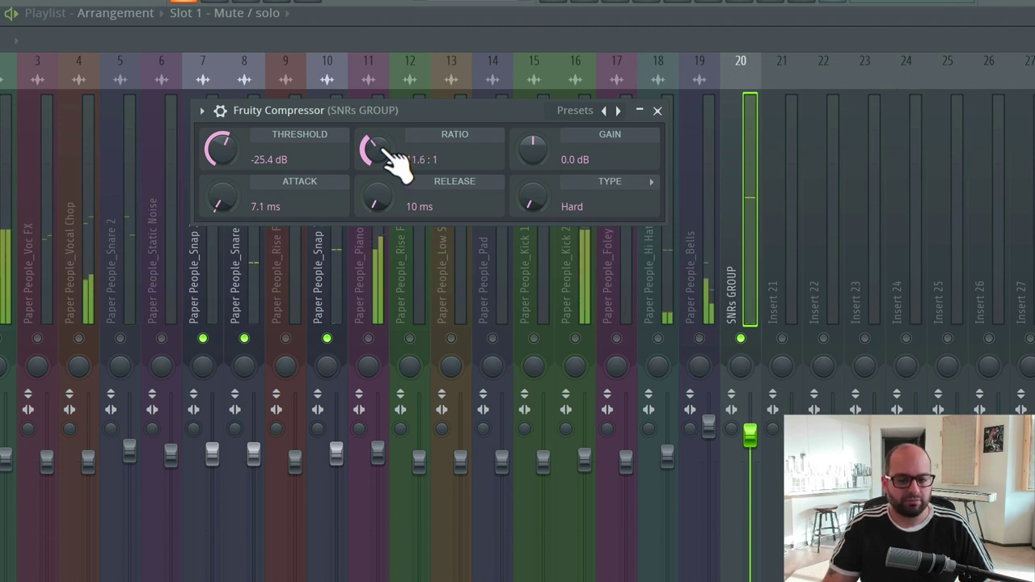
left_click_drag(396, 161, 396, 167)
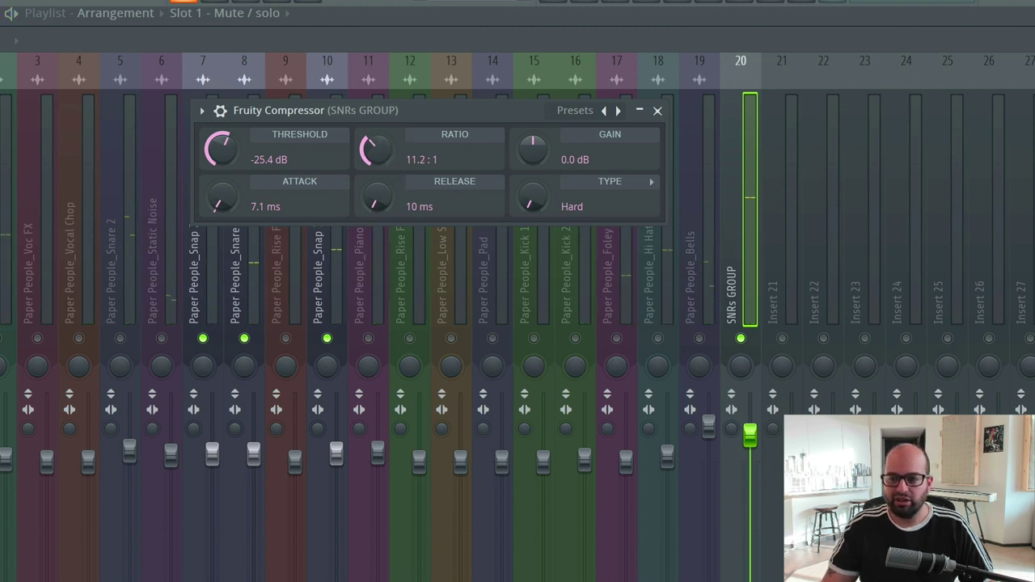
key("Escape")
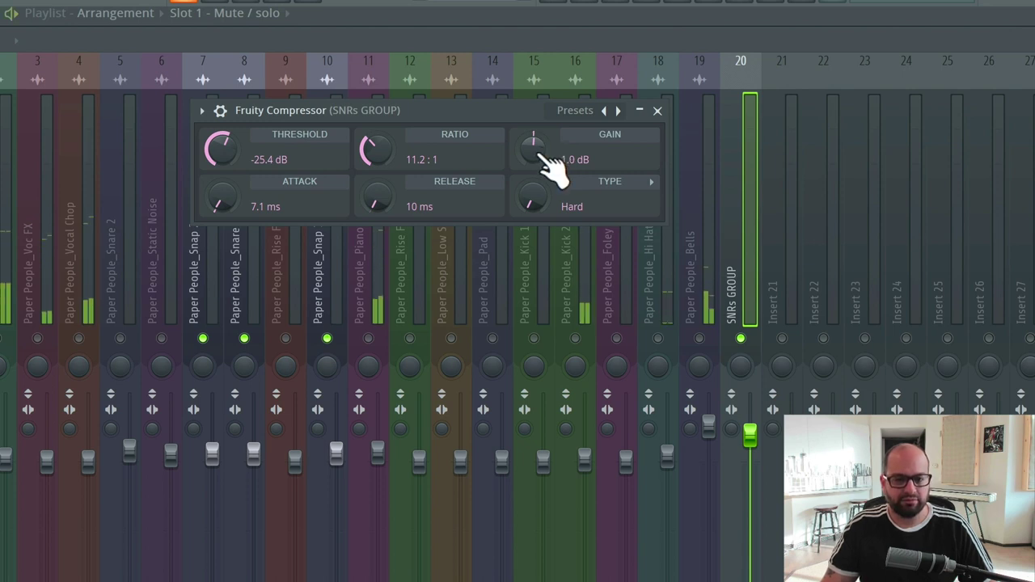
Lower the snare group's compressor threshold to -27.1 dB and raise its make-up gain to 2.4 dB while listening.
left_click_drag(550, 167, 550, 161)
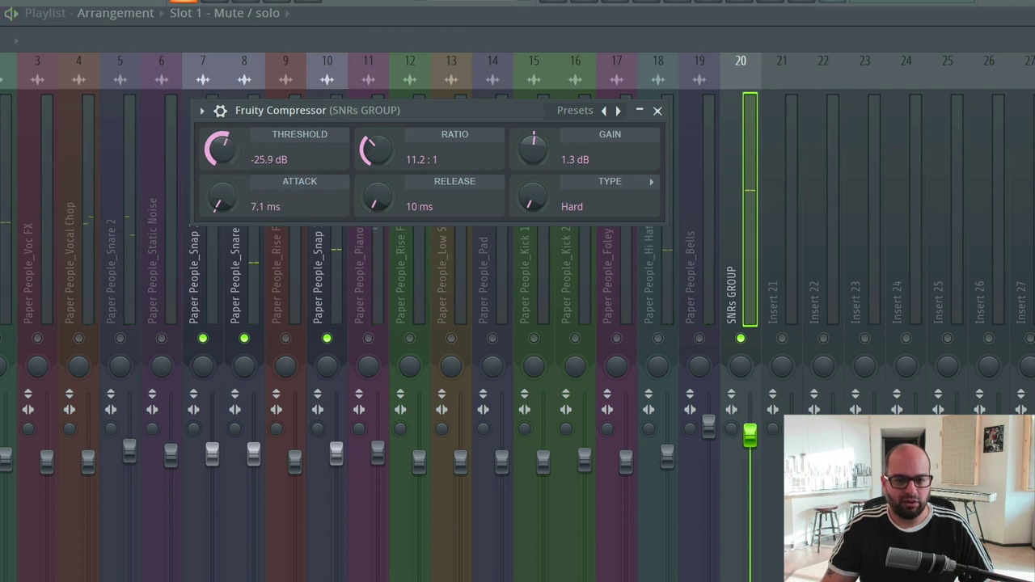
left_click_drag(221, 149, 232, 157)
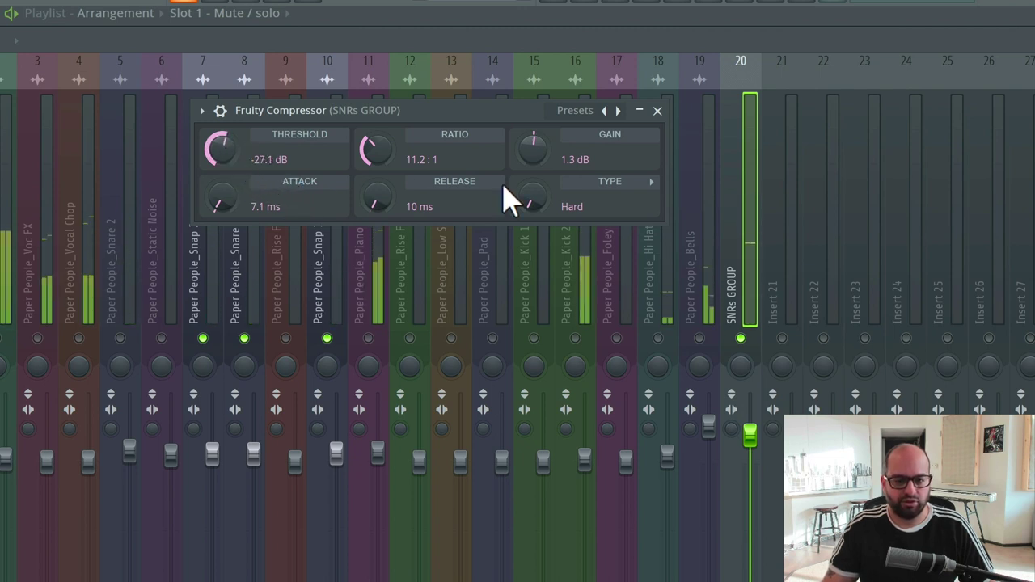
left_click_drag(540, 158, 540, 153)
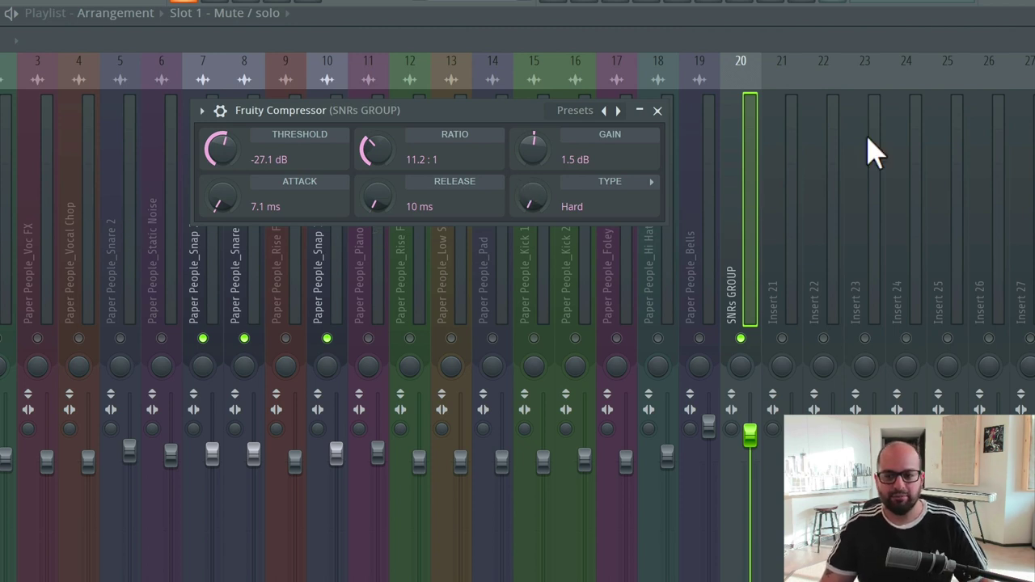
key("Escape")
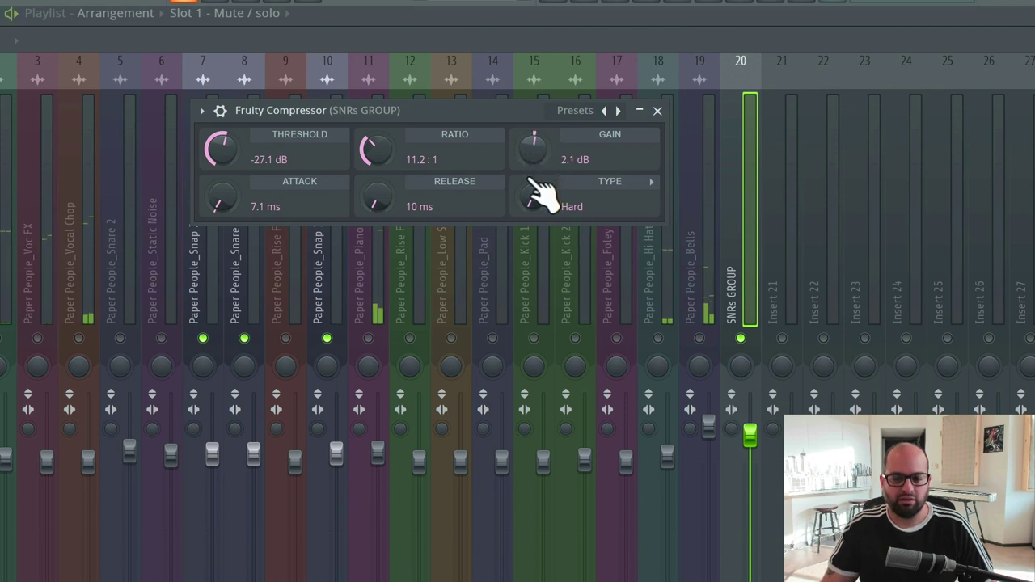
left_click_drag(533, 148, 533, 158)
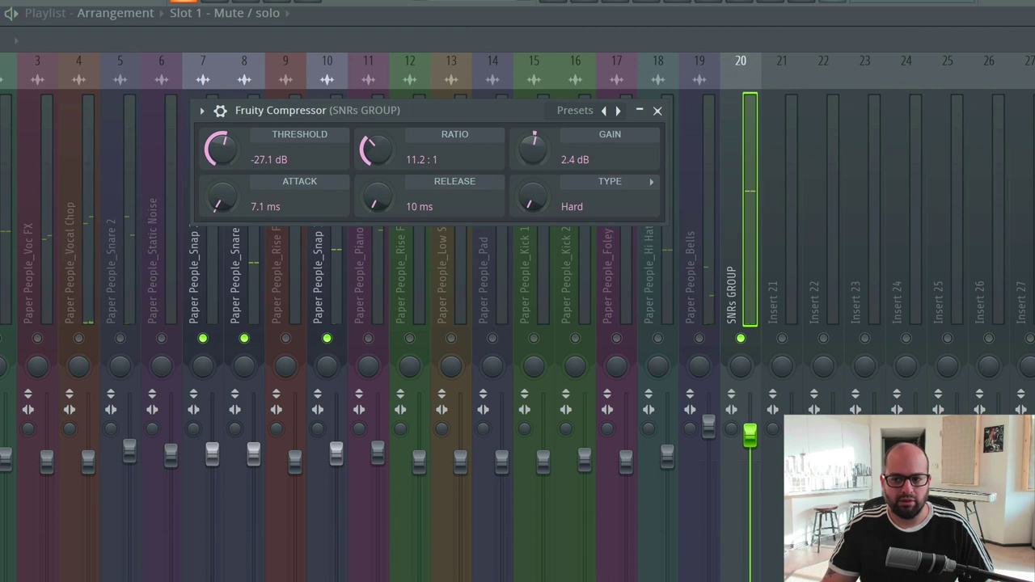
key("Escape")
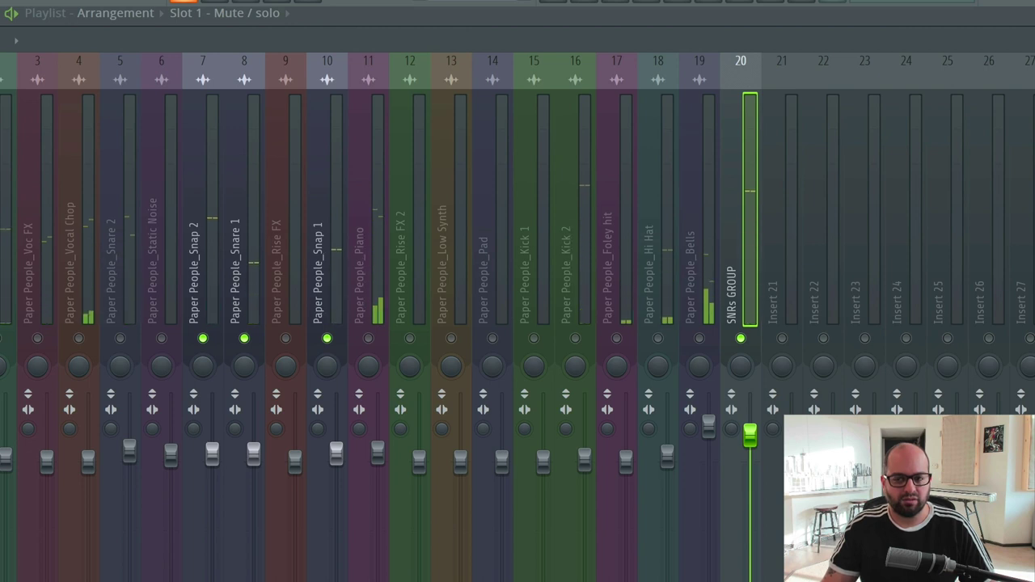
Set the snare group's attack to 8.5 ms, unsolo the group, and play it in the full mix with the compressor window closed.
right_click(740, 340)
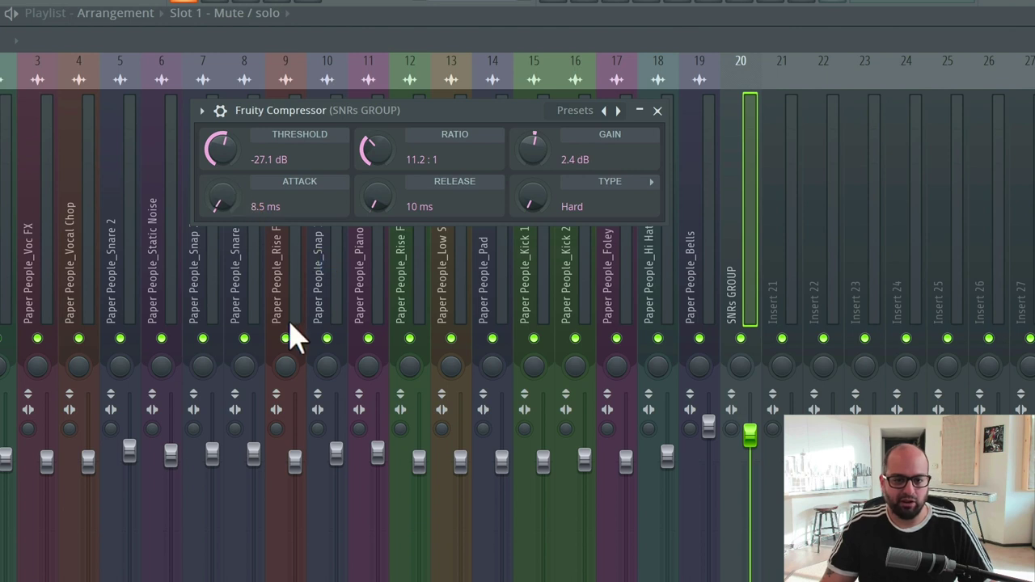
key("space")
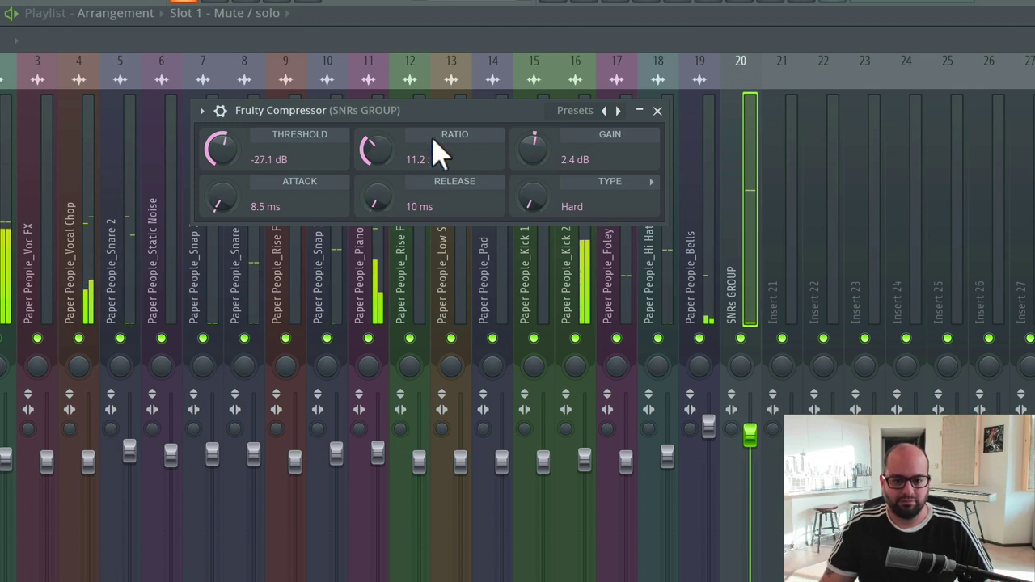
left_click(657, 111)
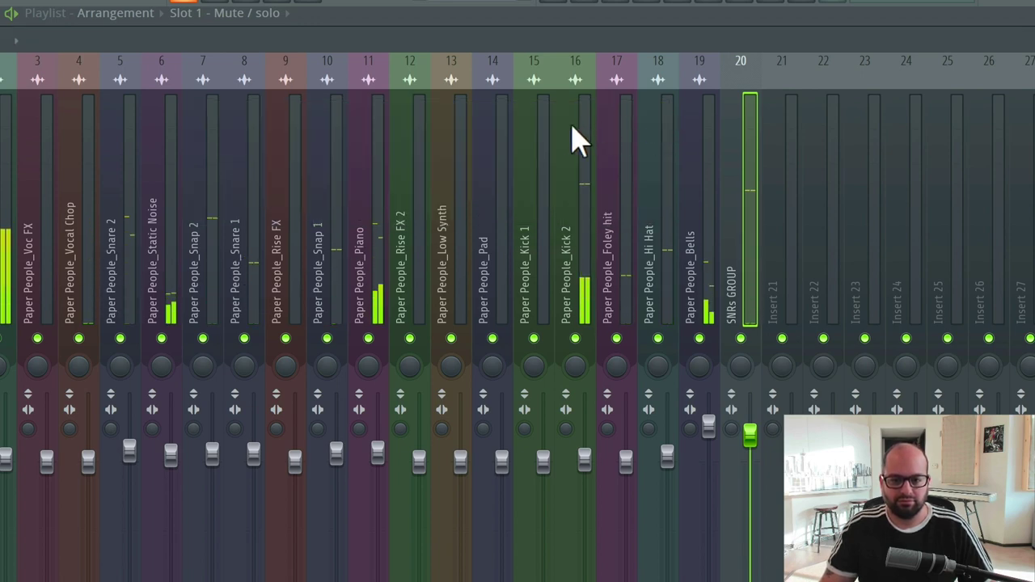
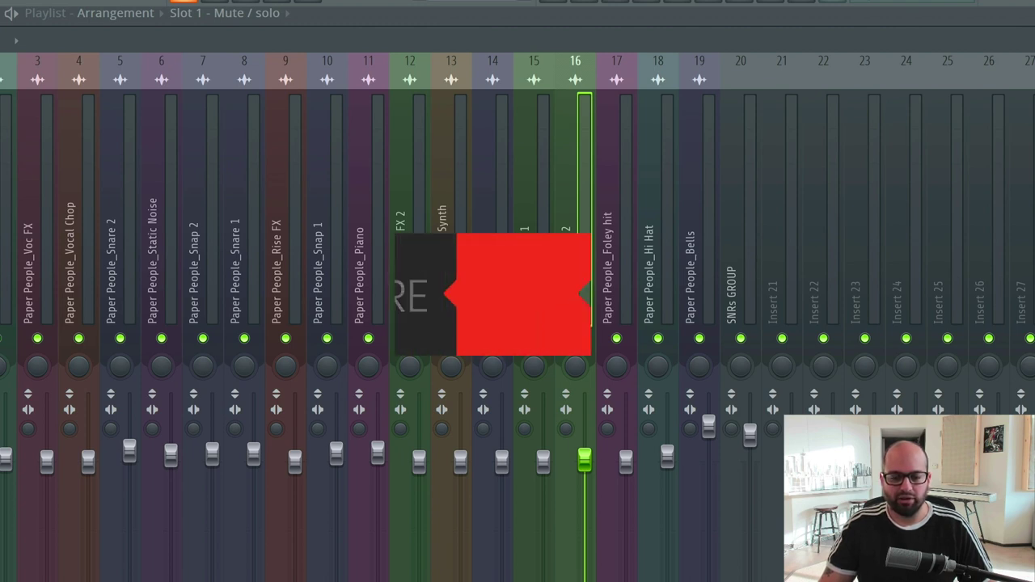
Play the full mix twice to compare the Kick 2 track before and after compression.
key("space")
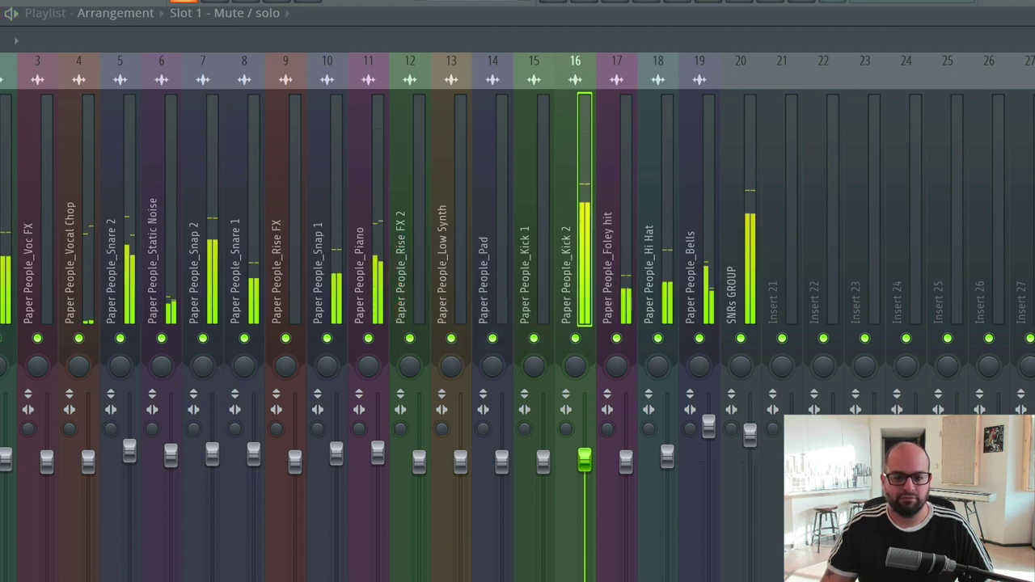
key("space")
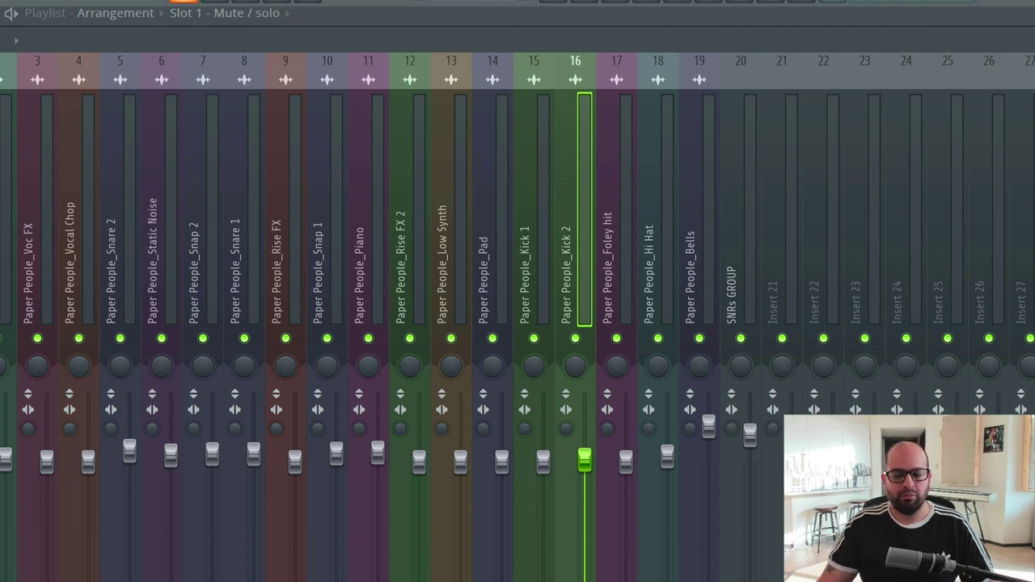
key("space")
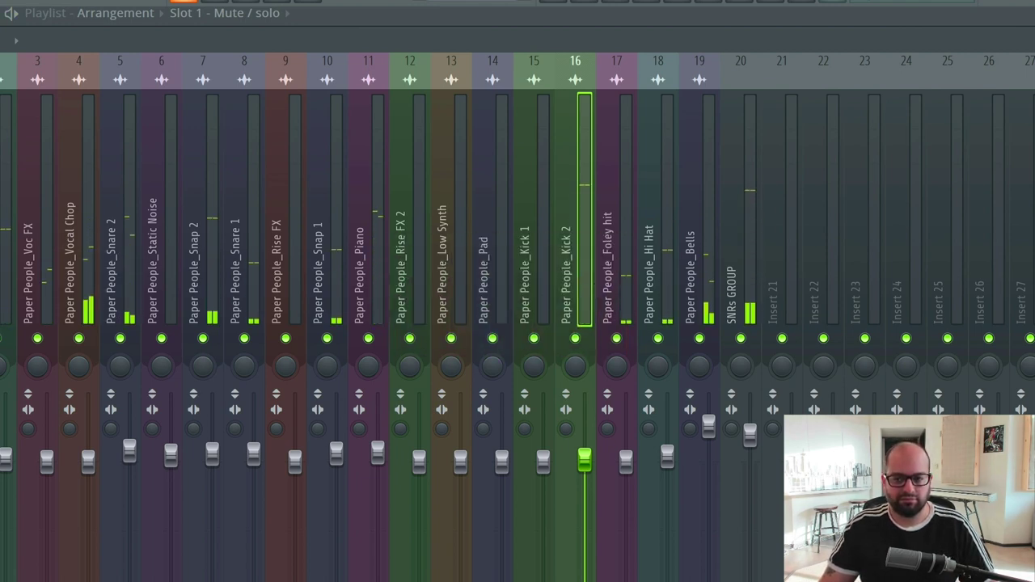
key("space")
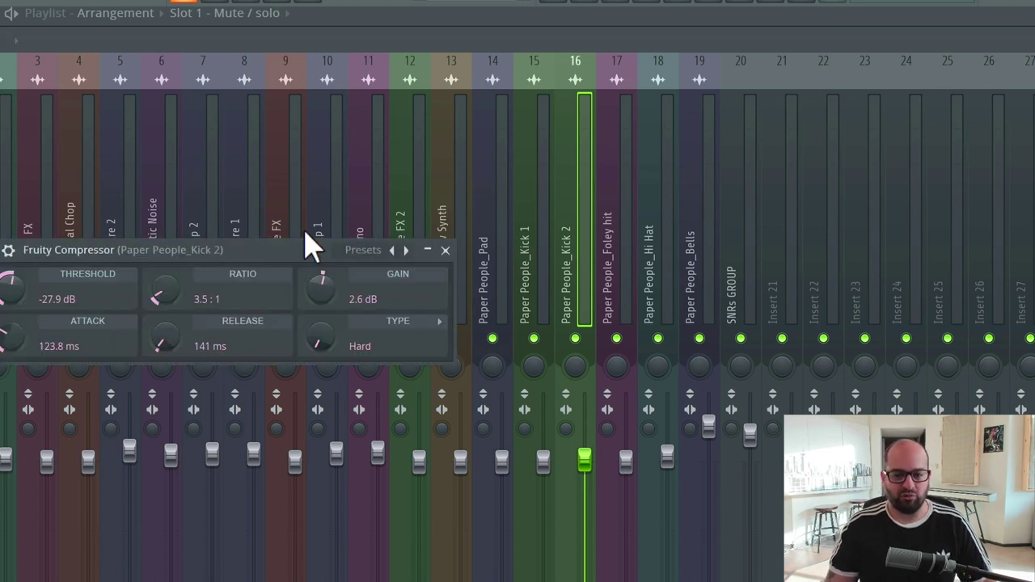
Close the existing Kick 2 compressor, start over with a default Fruity Compressor on that track, and set its ratio to 10.0:1.
left_click_drag(286, 253, 429, 100)
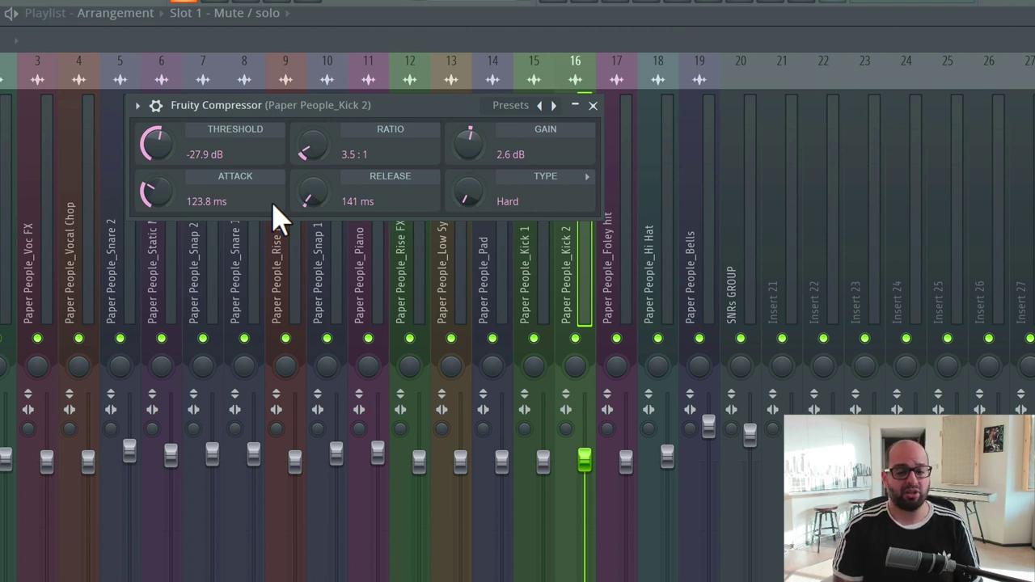
left_click(592, 106)
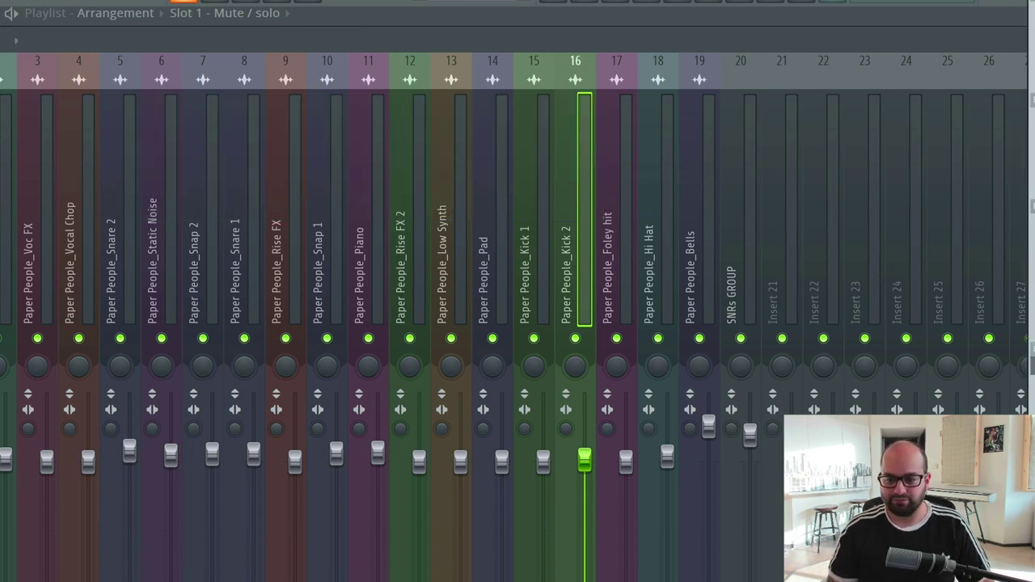
left_click_drag(171, 182, 339, 113)
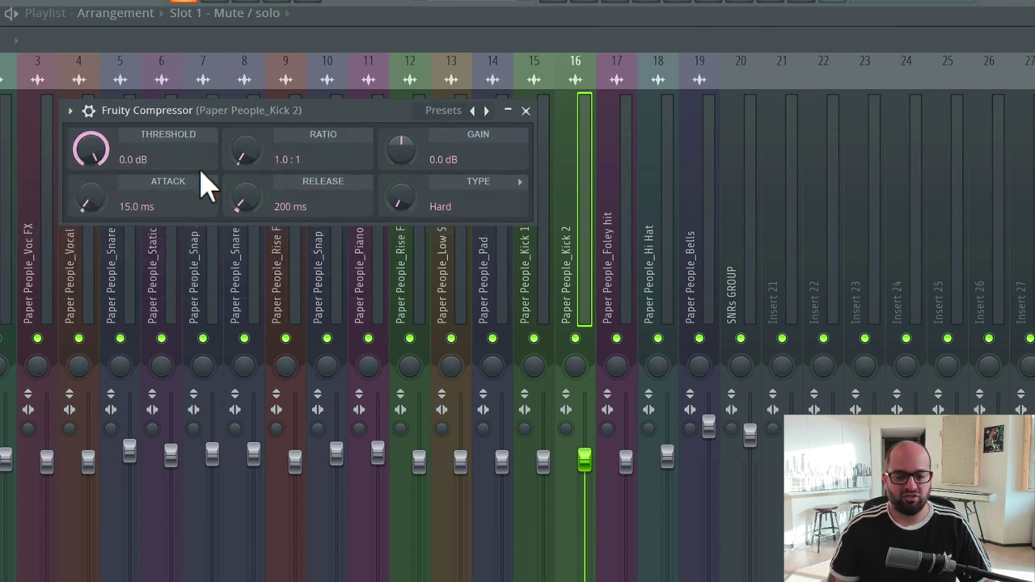
left_click_drag(247, 160, 247, 85)
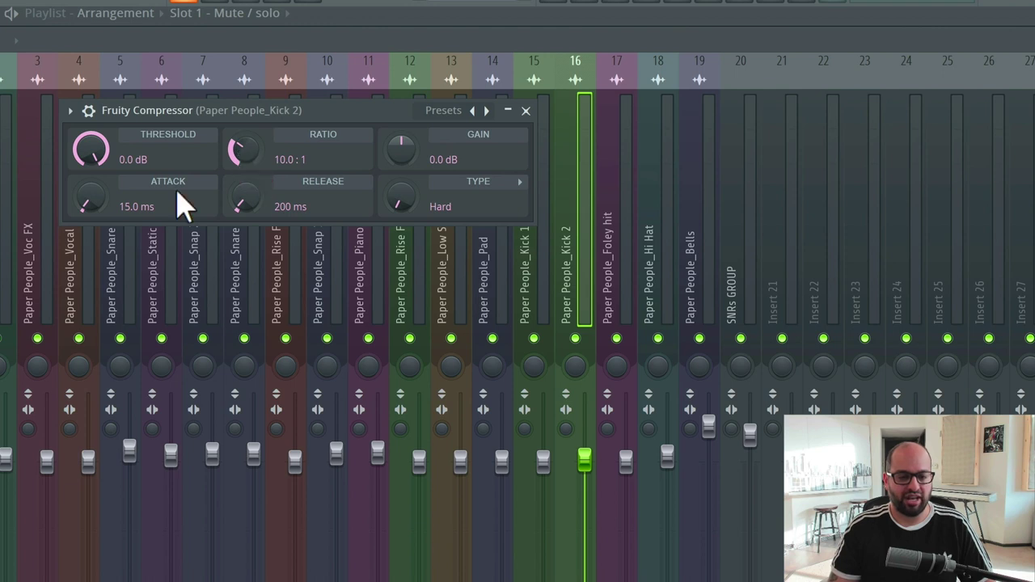
Set the Kick 2 compressor's attack to 75.9 ms and its release to 100 ms.
left_click_drag(88, 206, 88, 172)
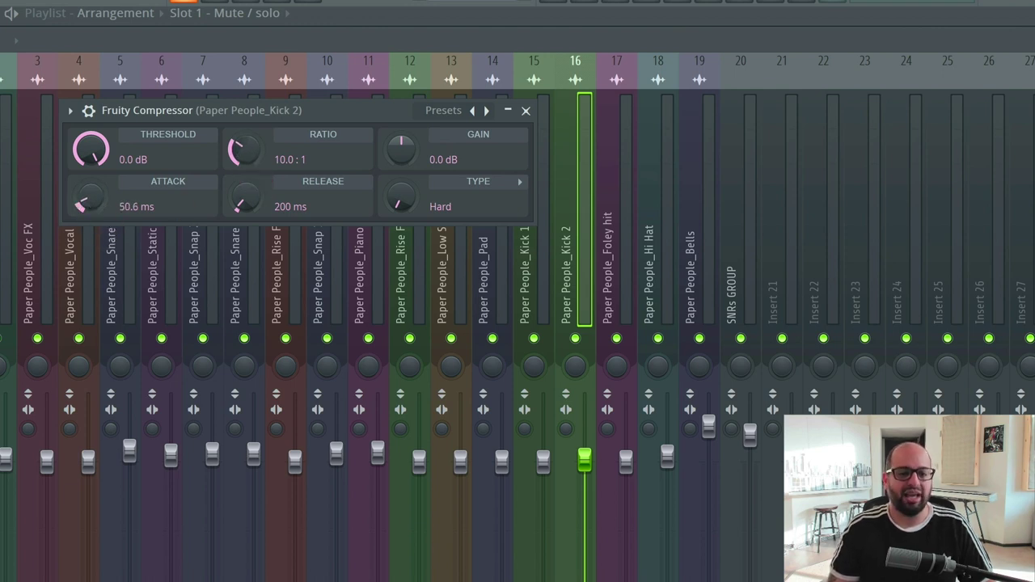
left_click_drag(89, 172, 88, 171)
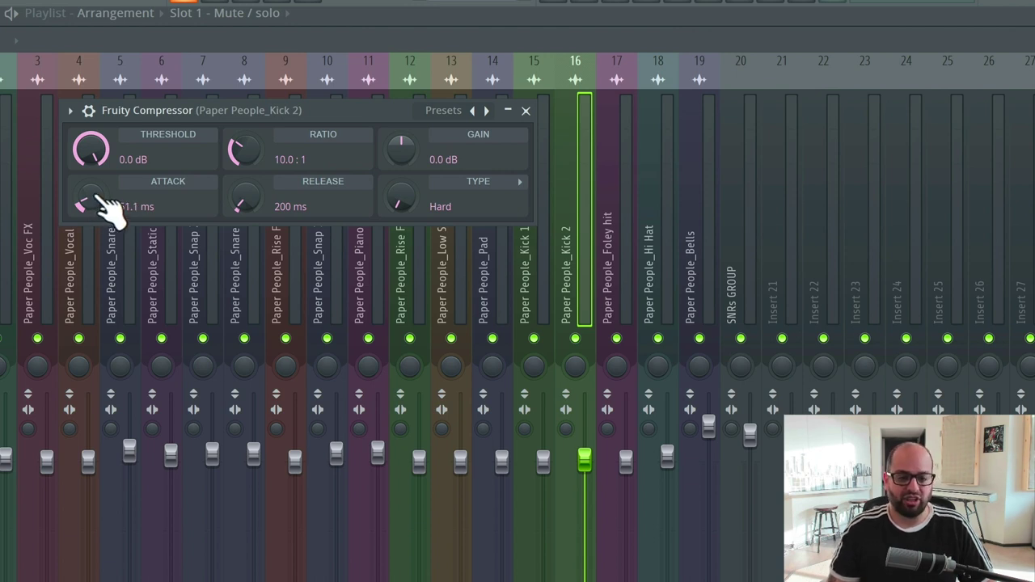
mouse_move(104, 210)
left_mouse_down()
mouse_move(89, 187)
mouse_move(111, 194)
left_mouse_up()
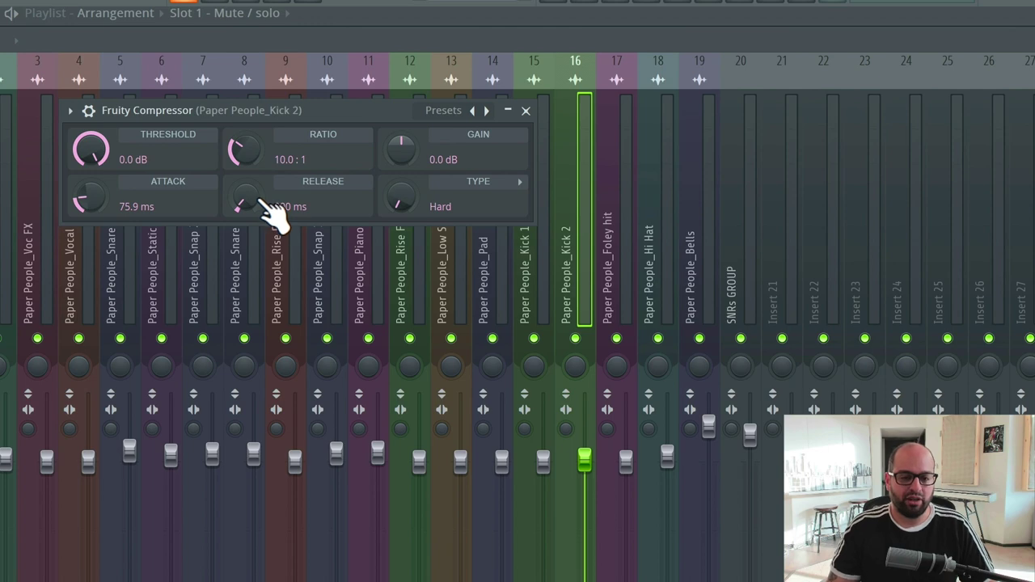
mouse_move(267, 206)
left_mouse_down()
mouse_move(267, 223)
mouse_move(273, 207)
left_mouse_up()
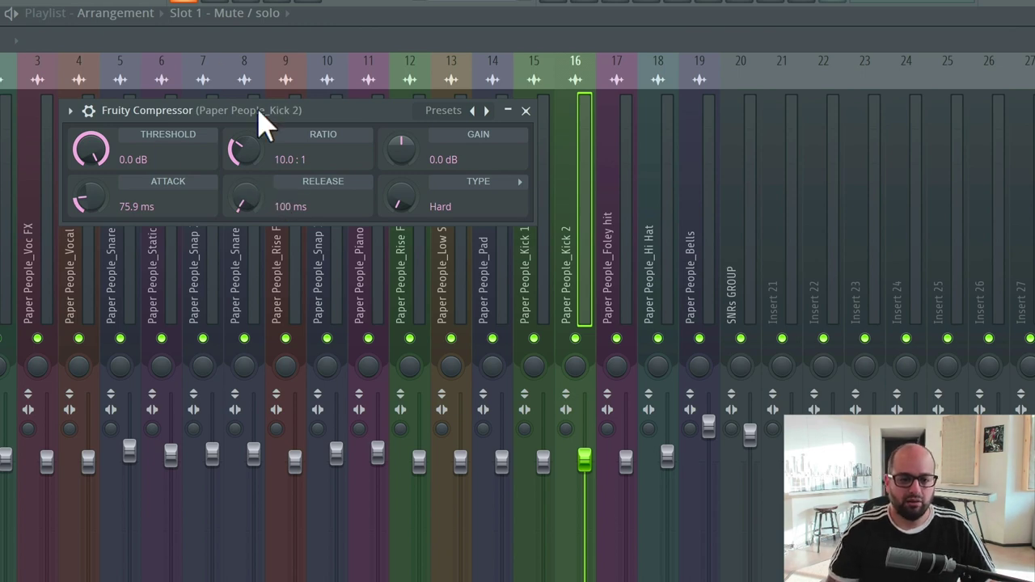
left_click_drag(260, 111, 358, 104)
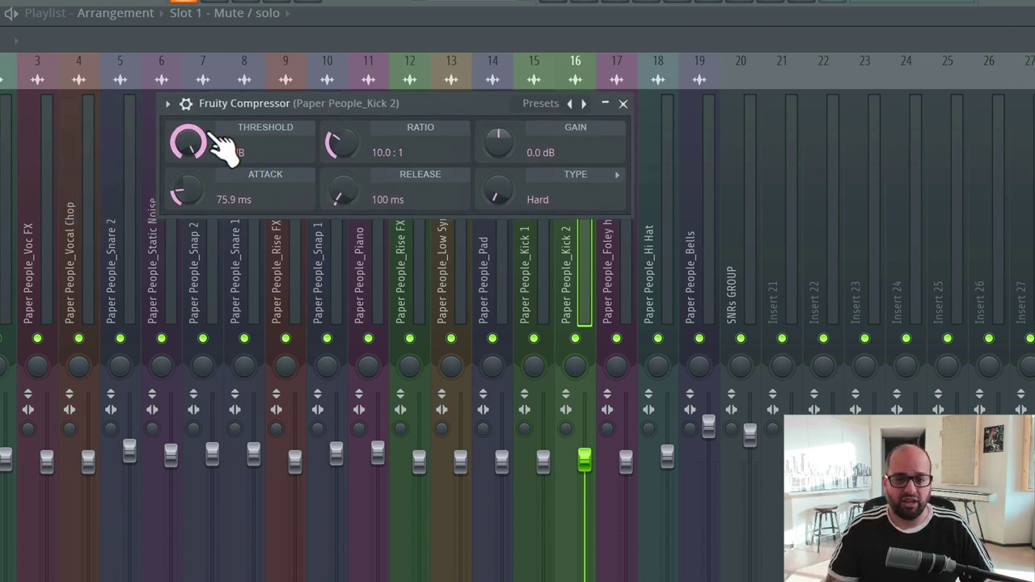
Solo Kick 2 and set its compressor to a -25.2 dB threshold, 39.3 ms attack and 69 ms release.
right_click(578, 338)
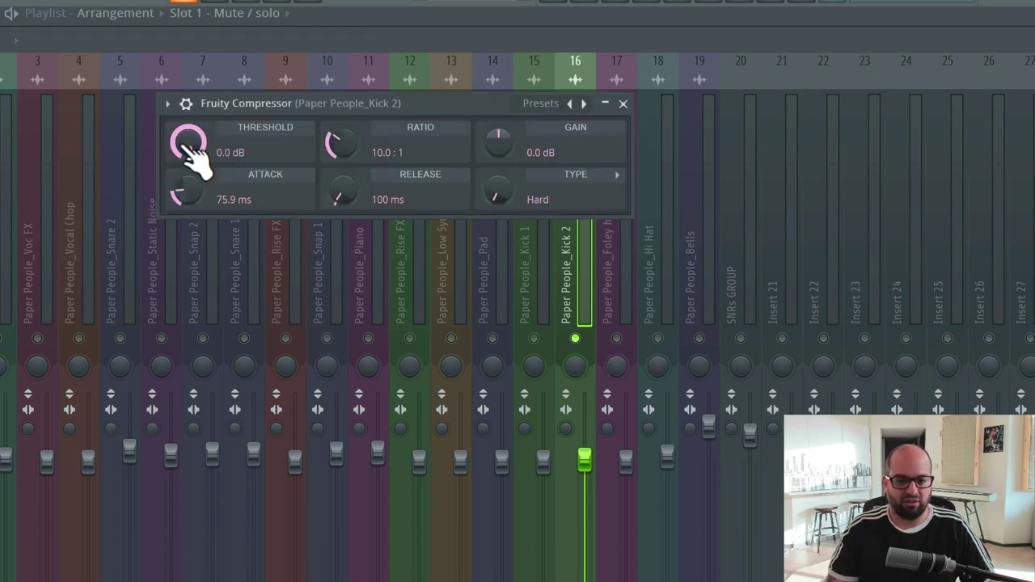
left_click_drag(191, 152, 212, 146)
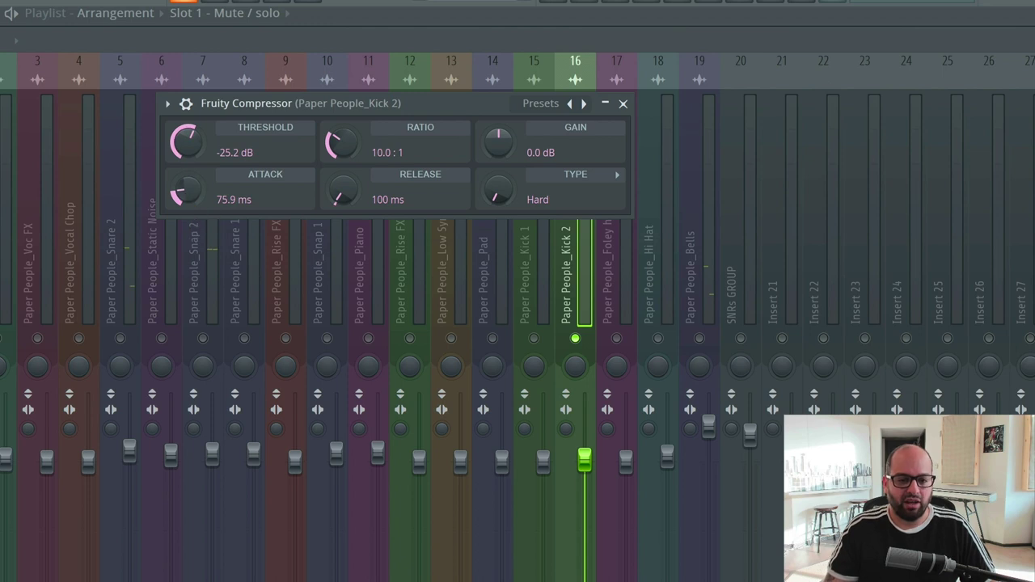
left_click_drag(179, 191, 180, 206)
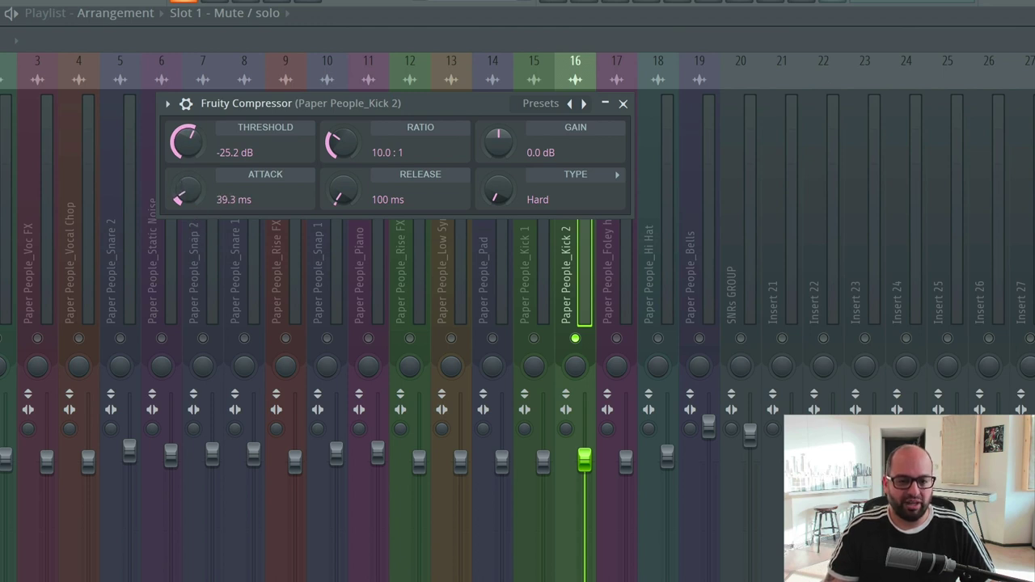
mouse_move(342, 192)
left_mouse_down()
mouse_move(343, 207)
mouse_move(362, 197)
left_mouse_up()
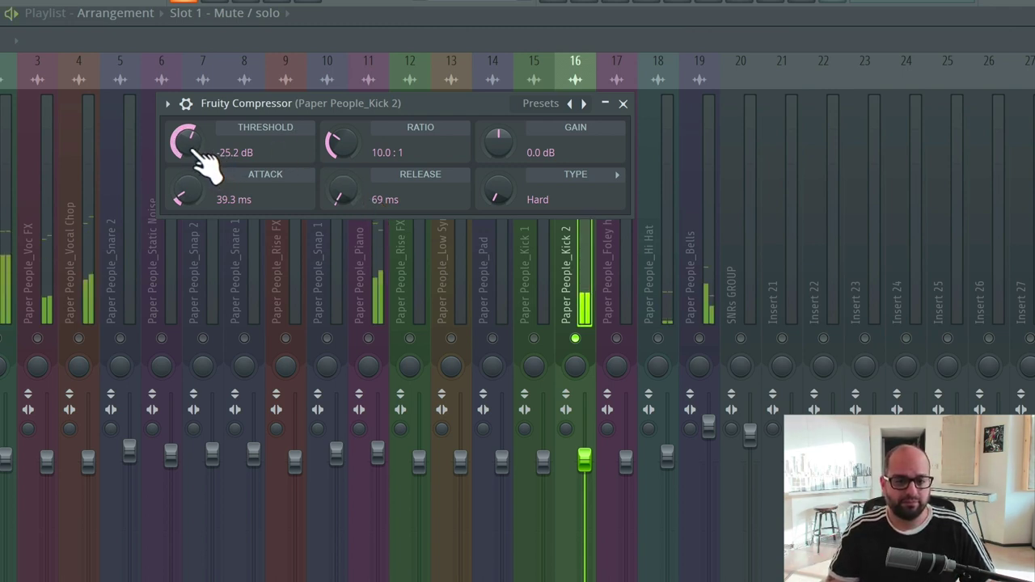
Audition Kick 2 at -24.9 and -29.3 dB thresholds, settle on -27.9 dB, and bring the release from a trial 407 ms down to 38 ms.
mouse_move(202, 158)
left_mouse_down()
mouse_move(203, 169)
mouse_move(203, 148)
left_mouse_up()
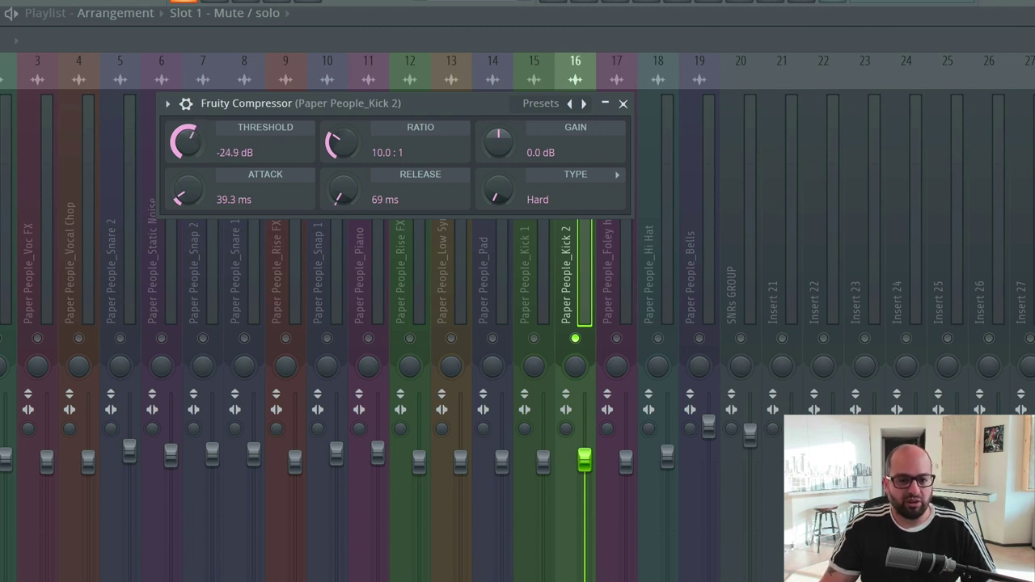
left_click_drag(187, 142, 203, 166)
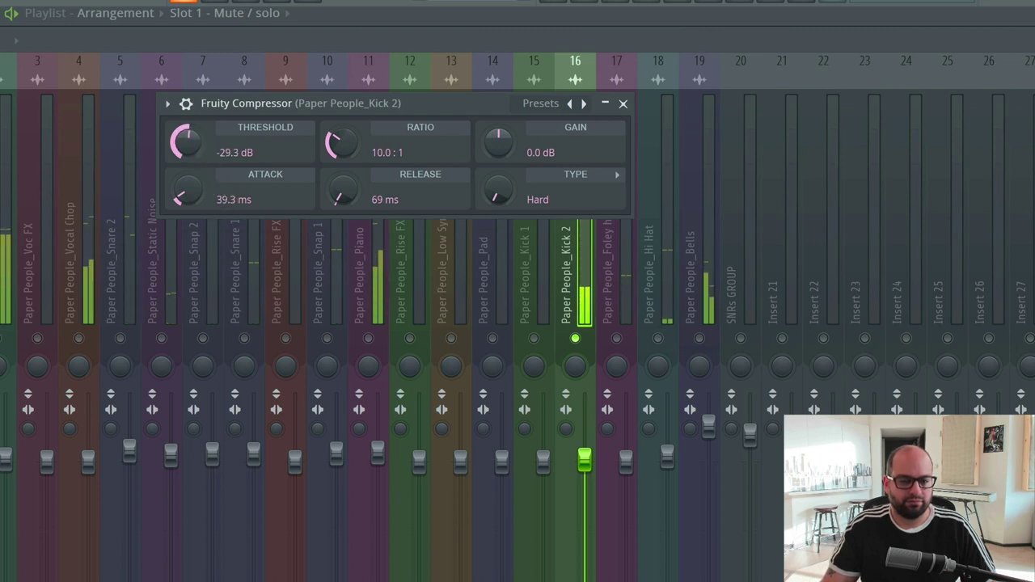
left_click_drag(185, 143, 185, 136)
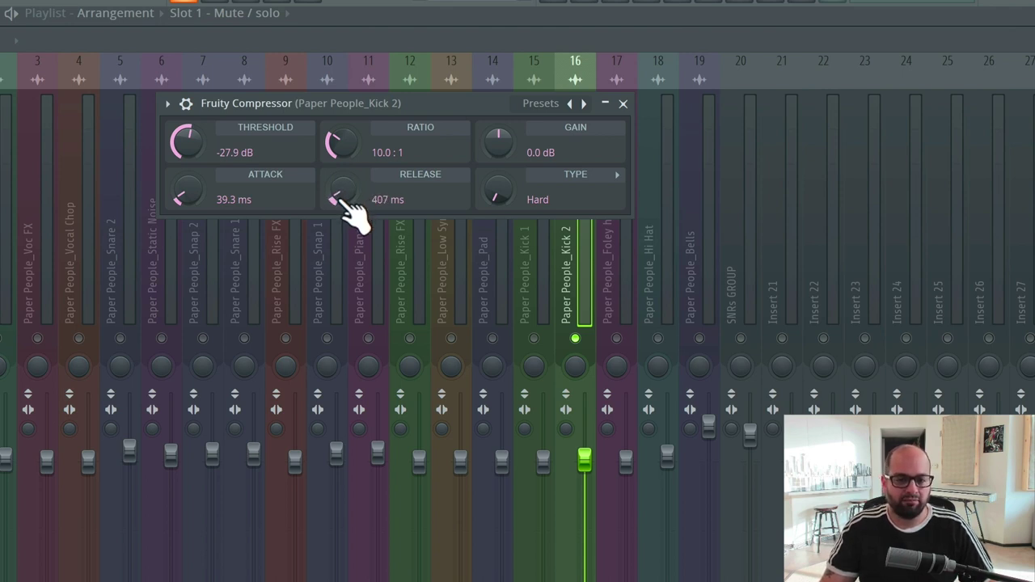
key("space")
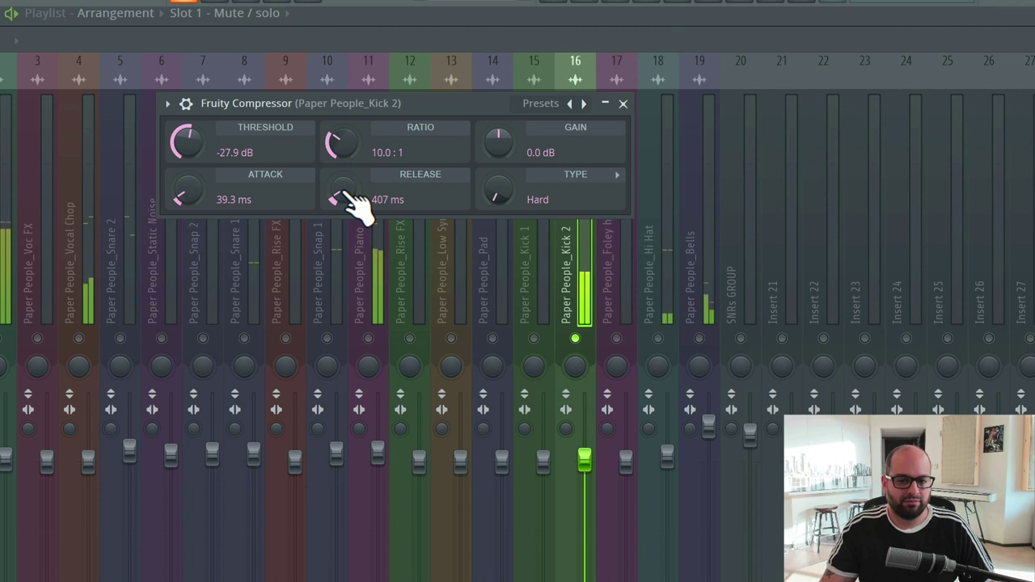
left_click_drag(348, 196, 348, 212)
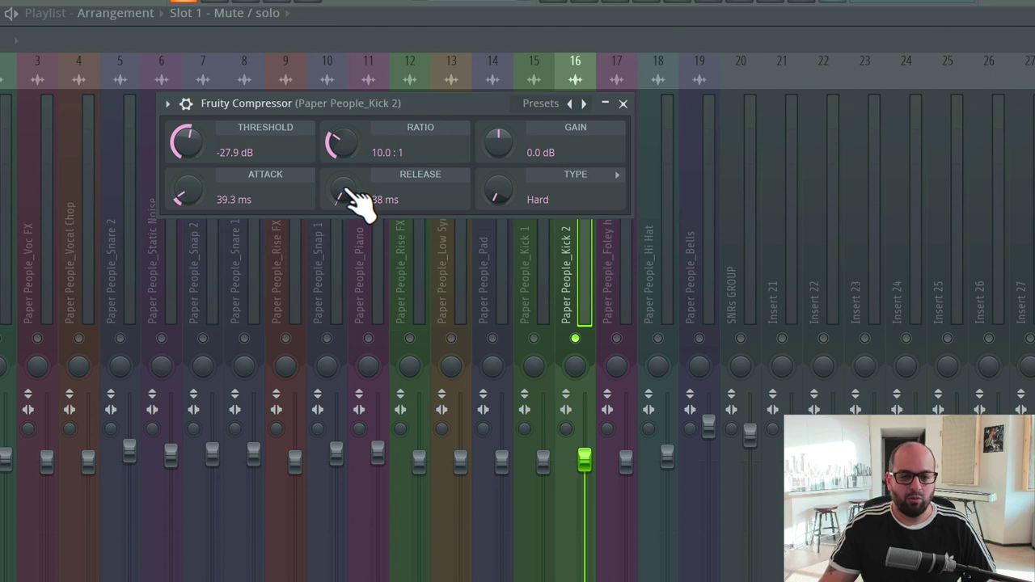
Try a 466 ms release and a -29.0 dB threshold on the Kick 2 compressor and listen to the result.
mouse_move(358, 203)
left_mouse_down()
mouse_move(358, 174)
mouse_move(359, 207)
left_mouse_up()
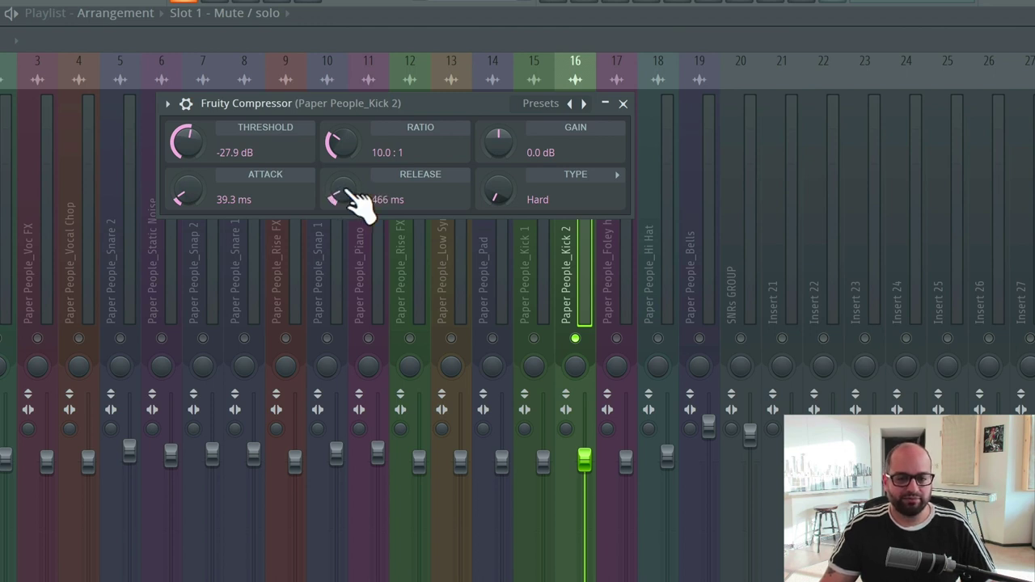
mouse_move(209, 152)
left_mouse_down()
mouse_move(209, 166)
mouse_move(209, 153)
left_mouse_up()
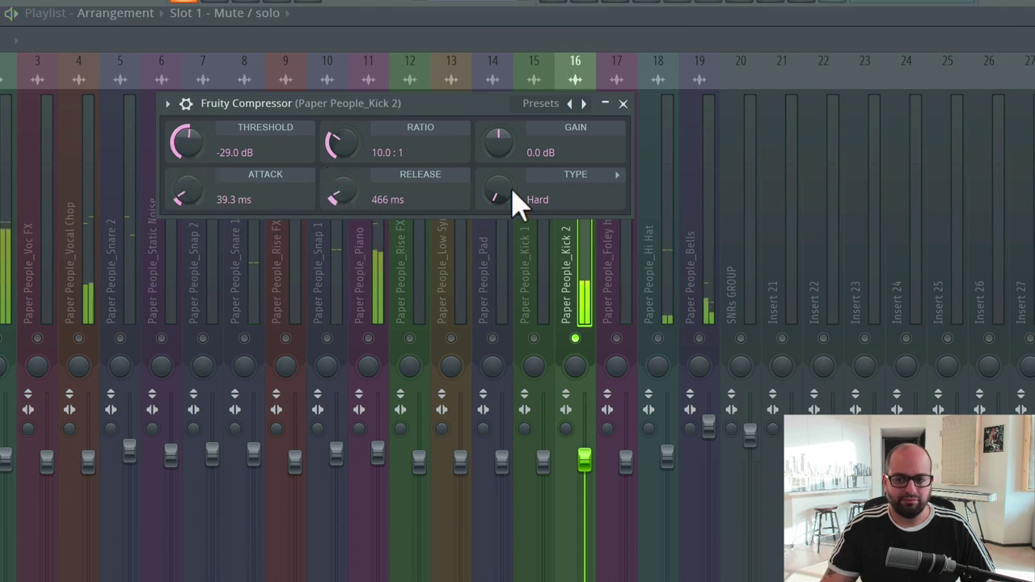
key("Escape")
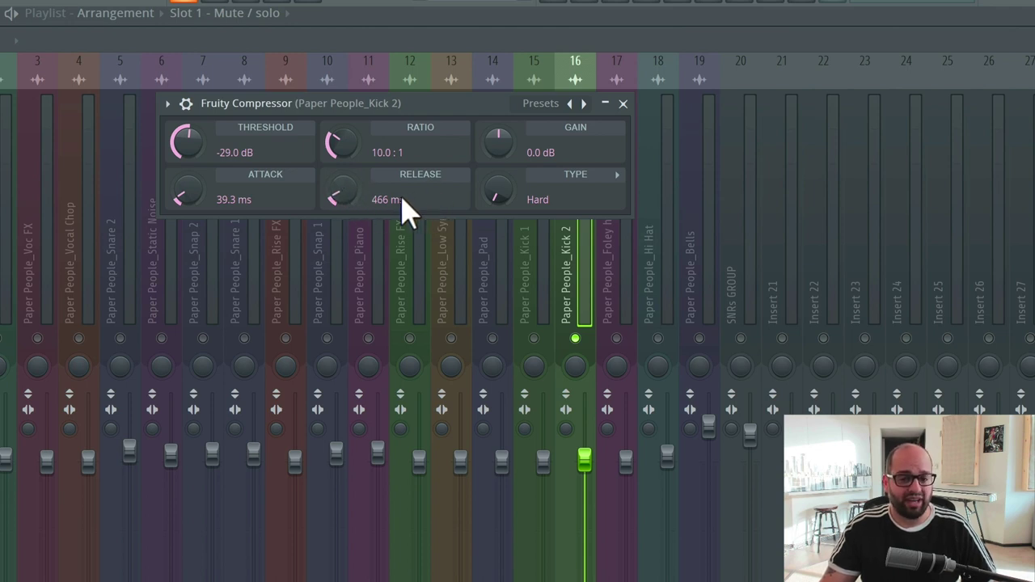
Try a 260 ms release on Kick 2, and audition the fastest settings of 0.0 ms attack and 1 ms release.
left_click_drag(351, 188, 352, 190)
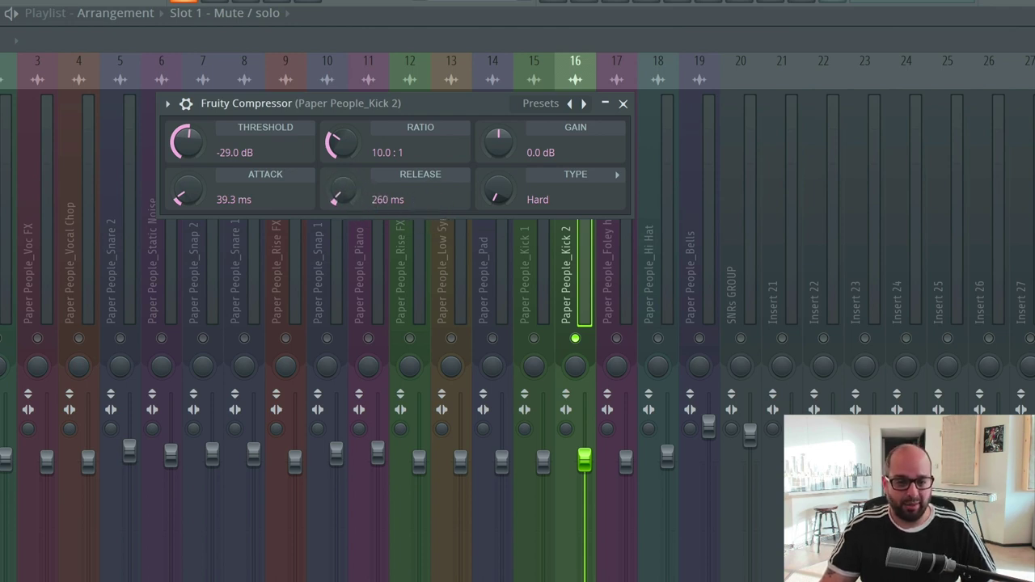
key("space")
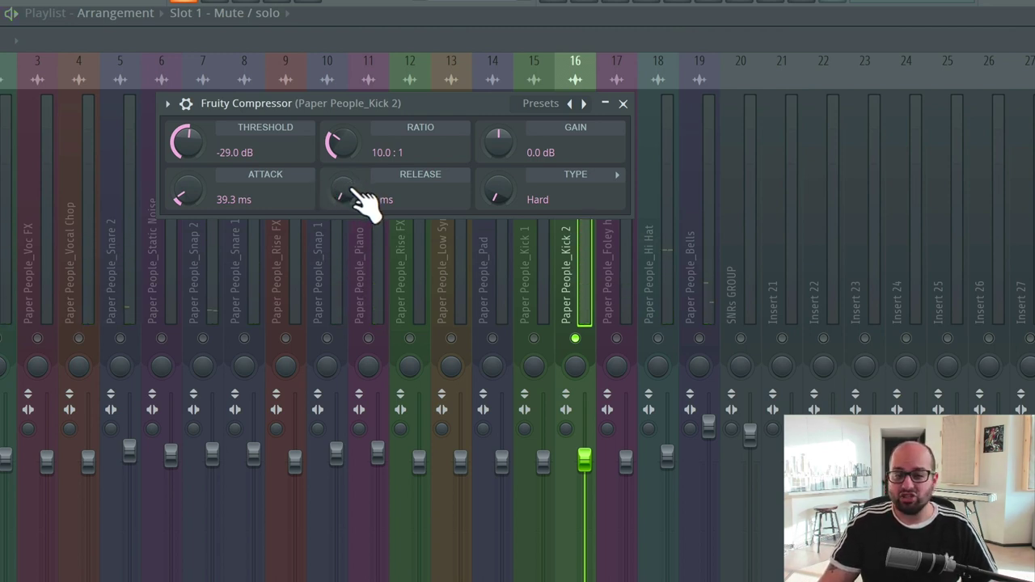
left_click_drag(242, 197, 242, 202)
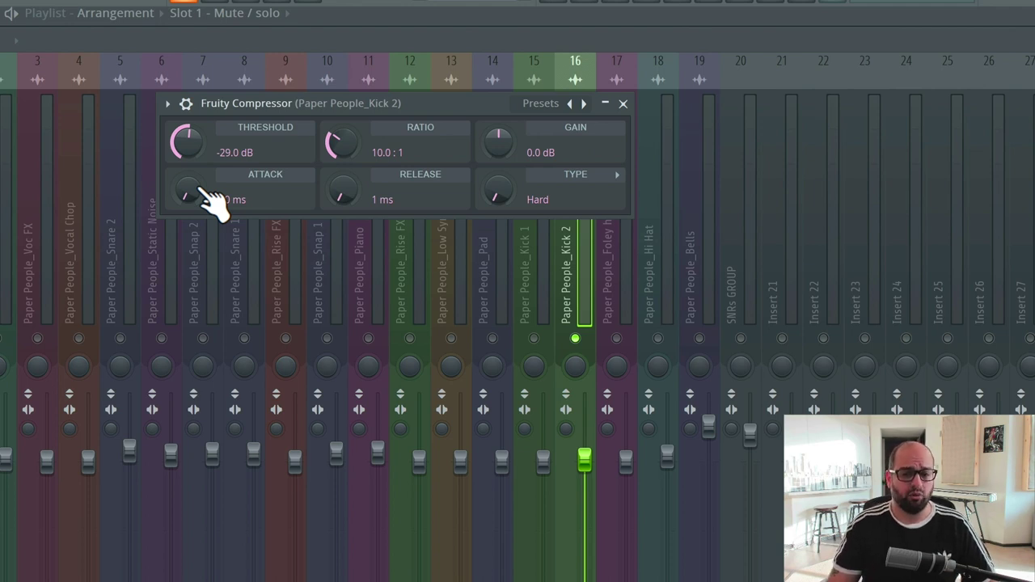
key("space")
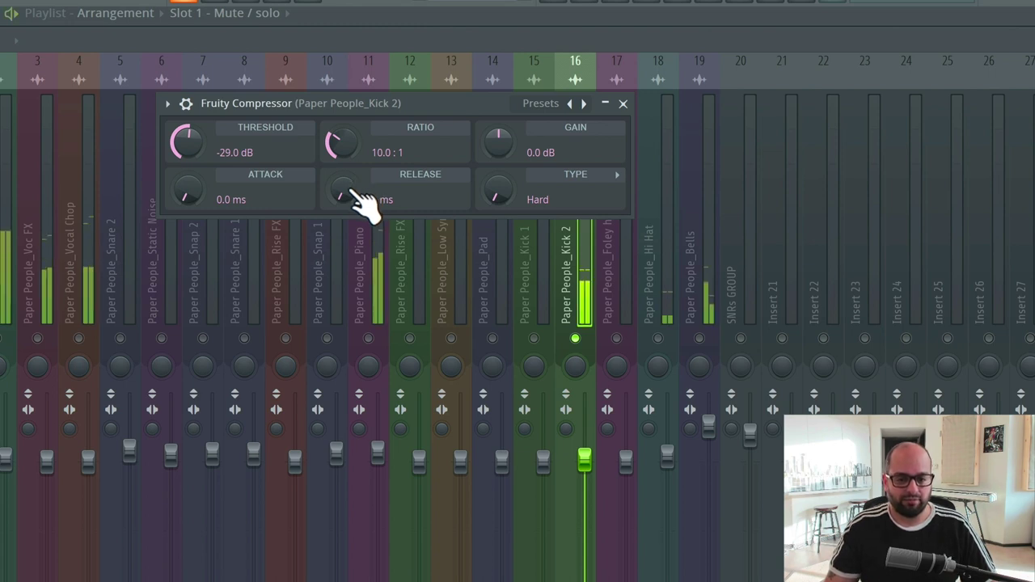
Raise the Kick 2 compressor's release to 104 ms and, after comparing shorter attack times by ear, set its attack to 105.4 ms.
left_click_drag(363, 196, 363, 162)
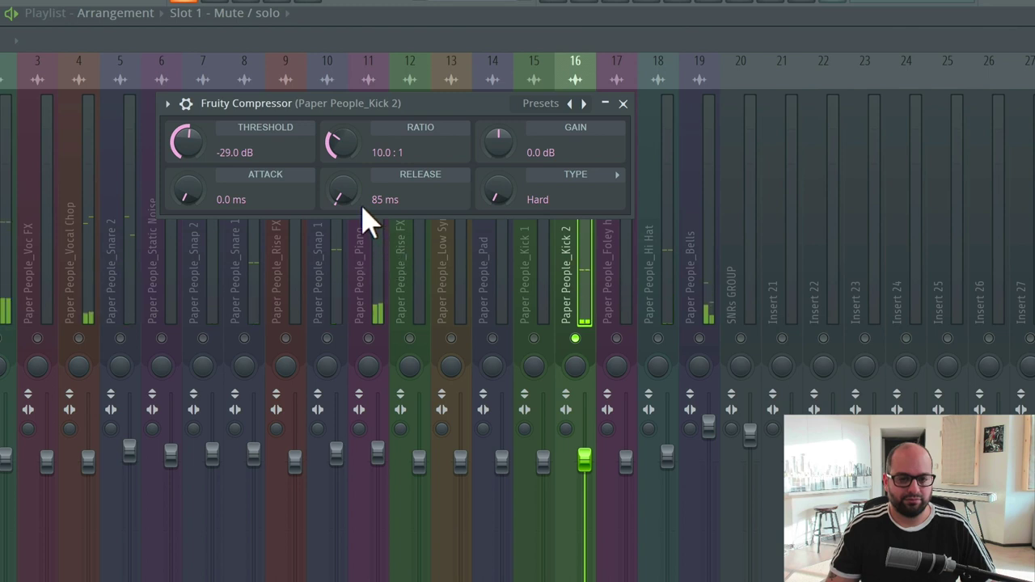
left_click_drag(343, 191, 343, 184)
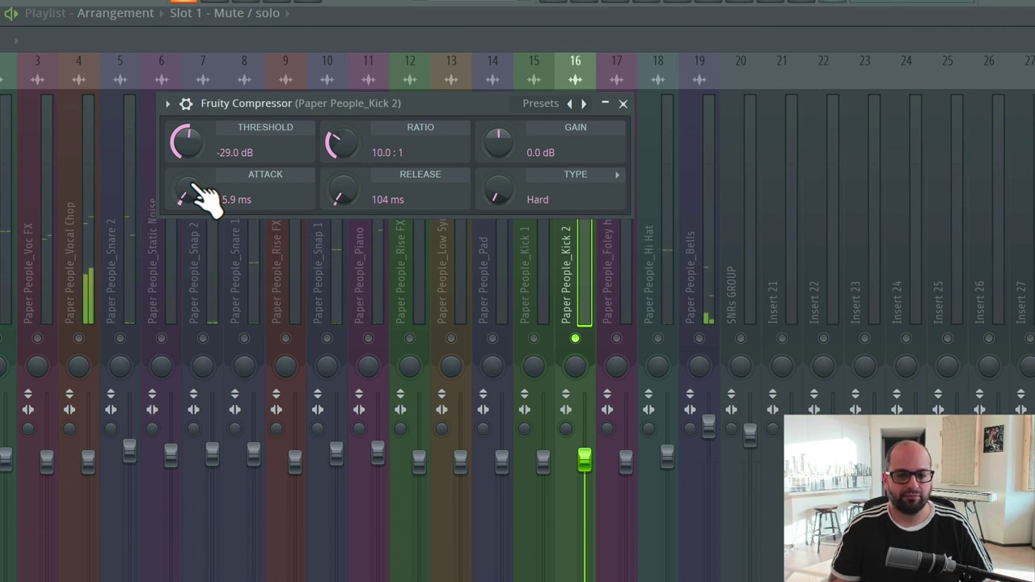
left_click_drag(194, 186, 194, 176)
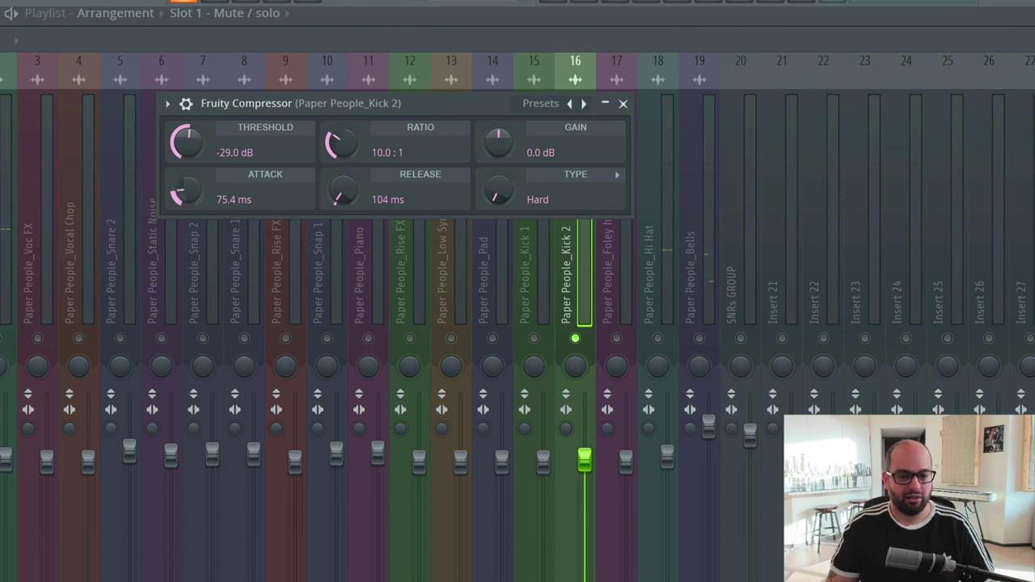
left_click_drag(212, 208, 211, 208)
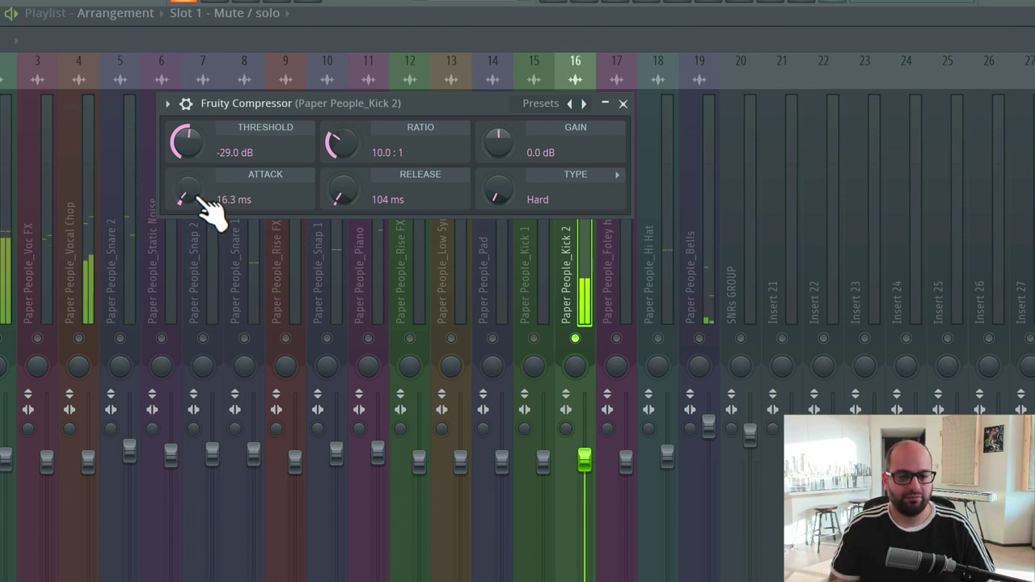
mouse_move(213, 208)
left_mouse_down()
mouse_move(214, 190)
mouse_move(213, 208)
mouse_move(203, 201)
left_mouse_up()
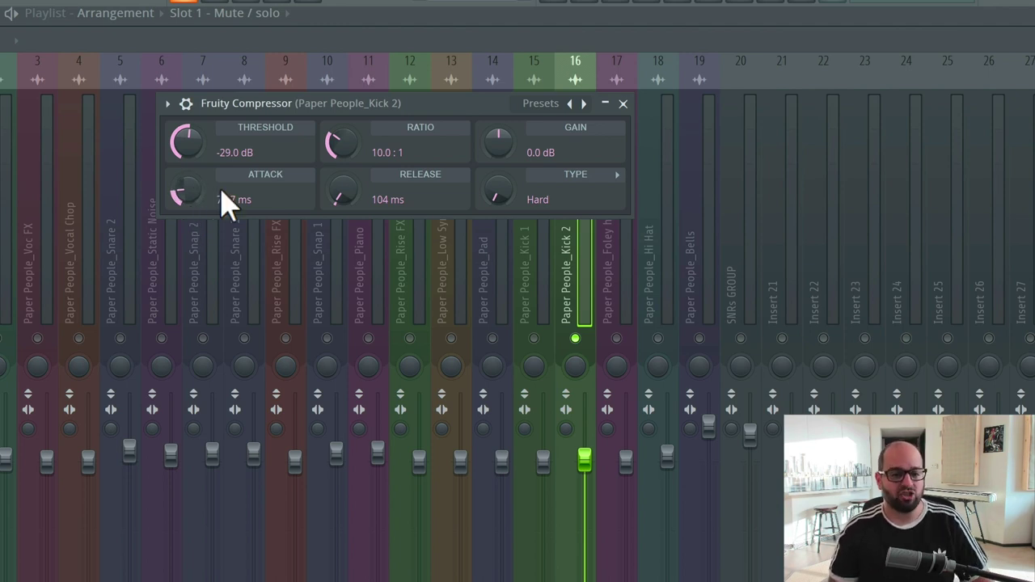
left_click_drag(207, 196, 208, 183)
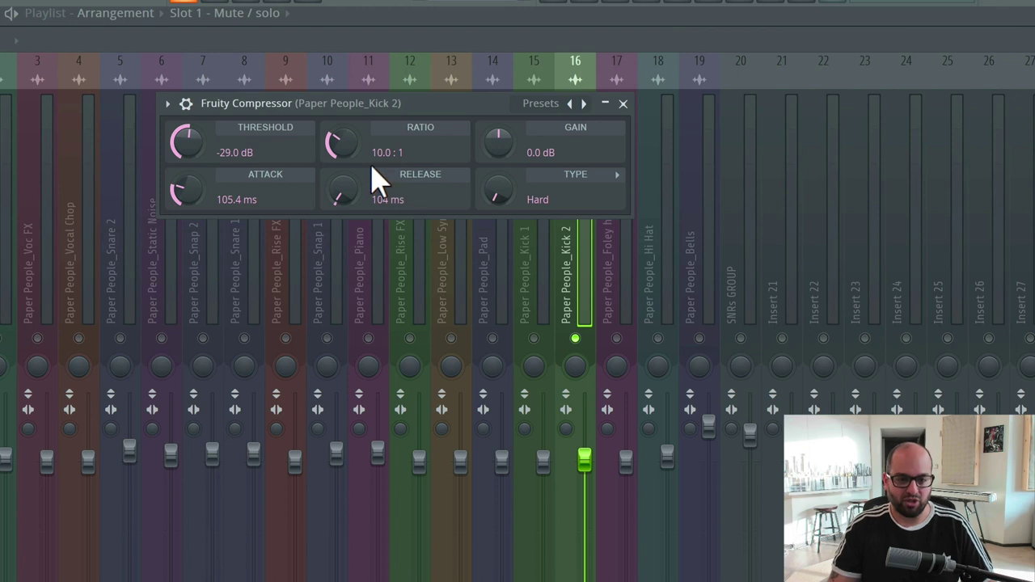
Set the Kick 2 compressor's ratio to 3.5:1, threshold to -27.0 dB and release to 95 ms while checking playback.
left_click_drag(358, 155, 358, 162)
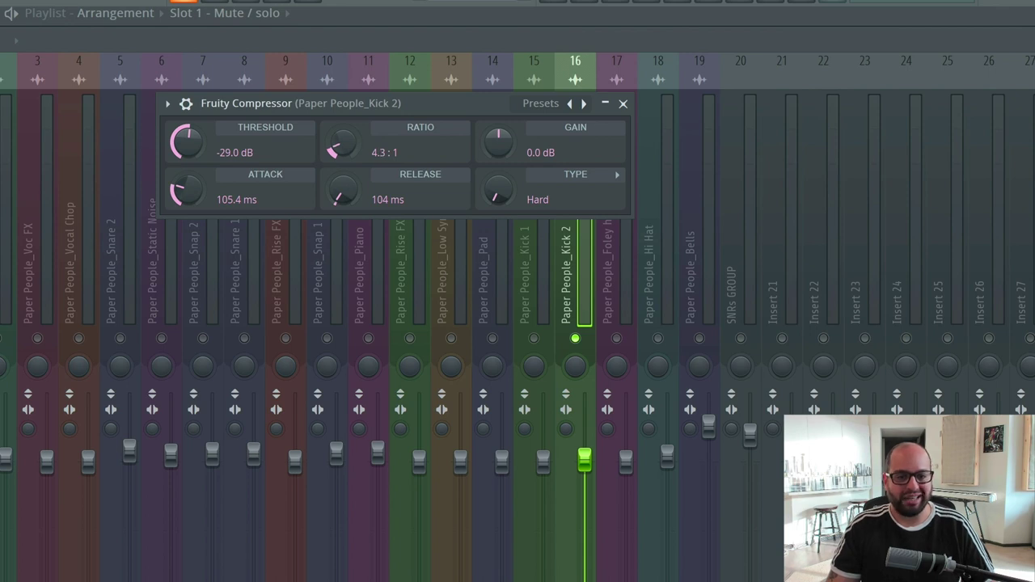
key("space")
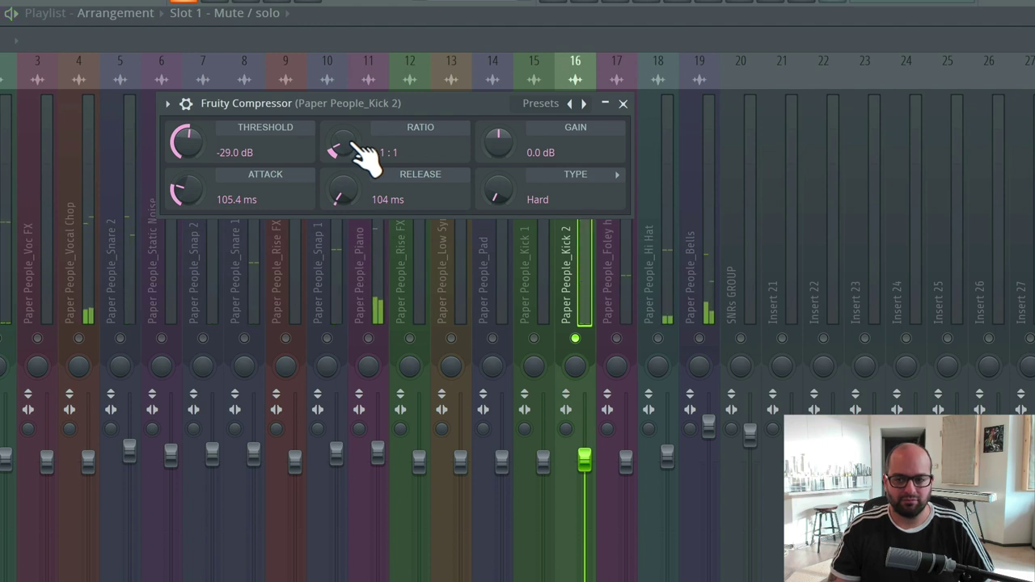
key("Escape")
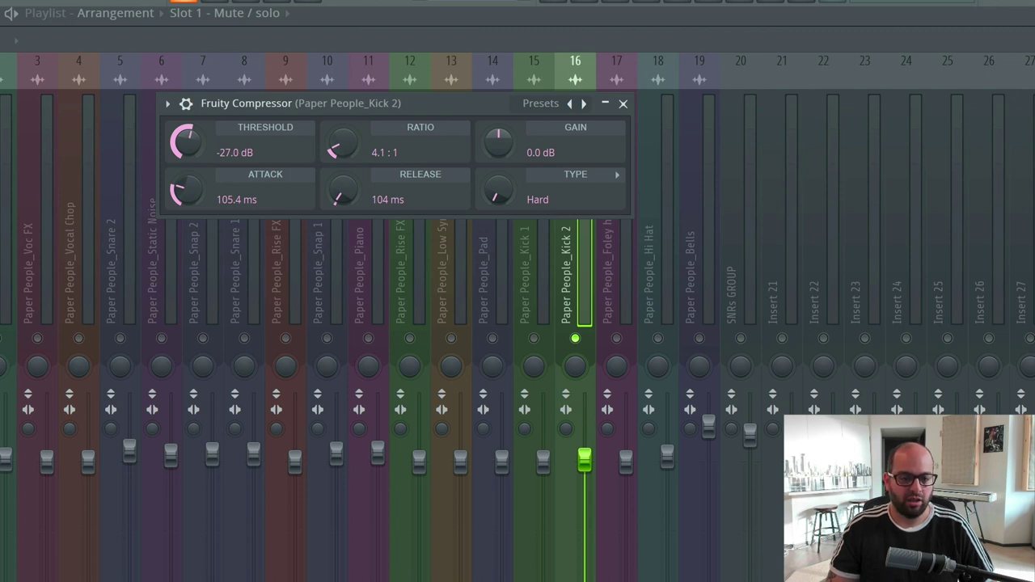
scroll(208, 157, "down", 3)
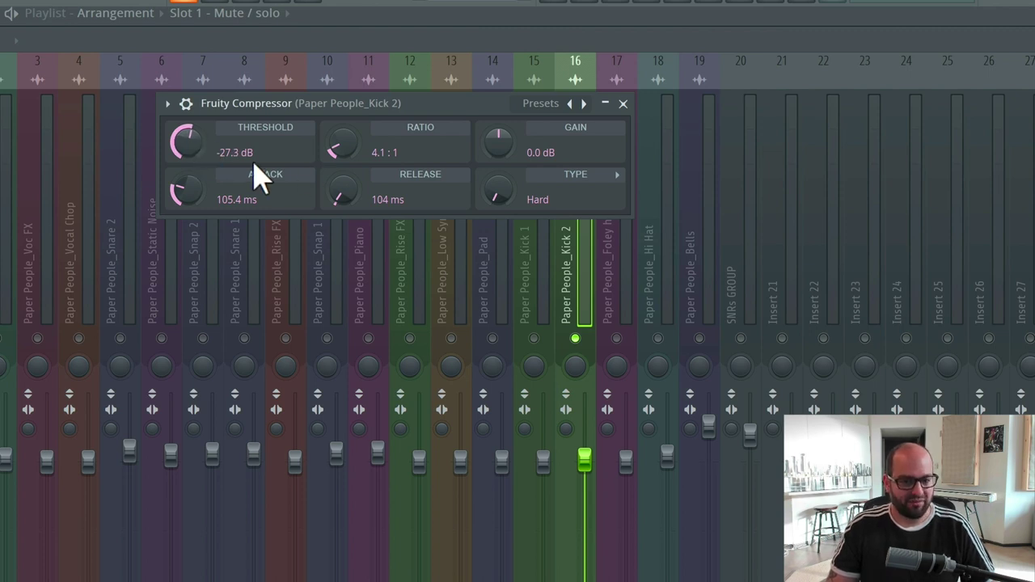
left_click_drag(282, 157, 282, 154)
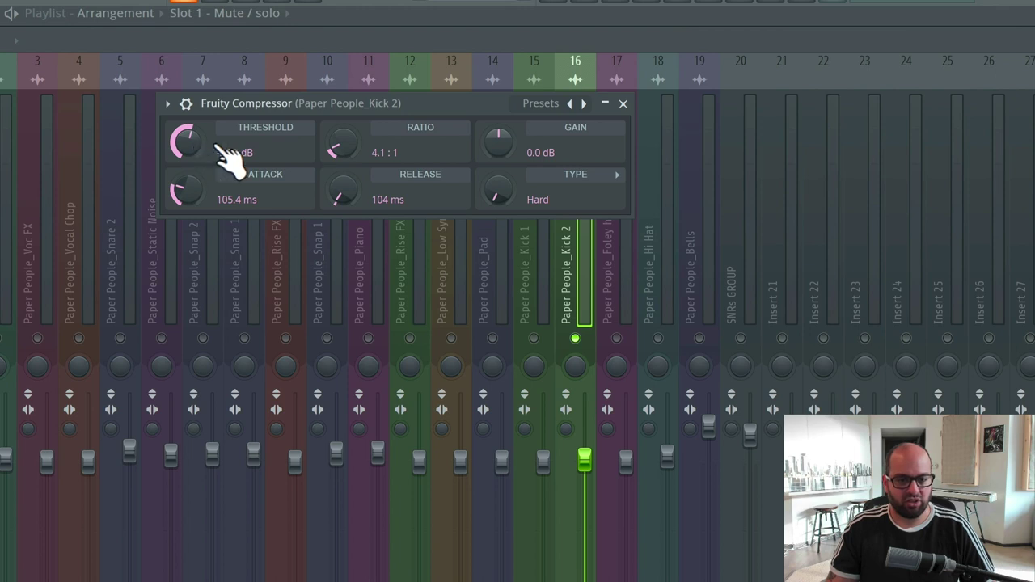
scroll(358, 162, "down", 1)
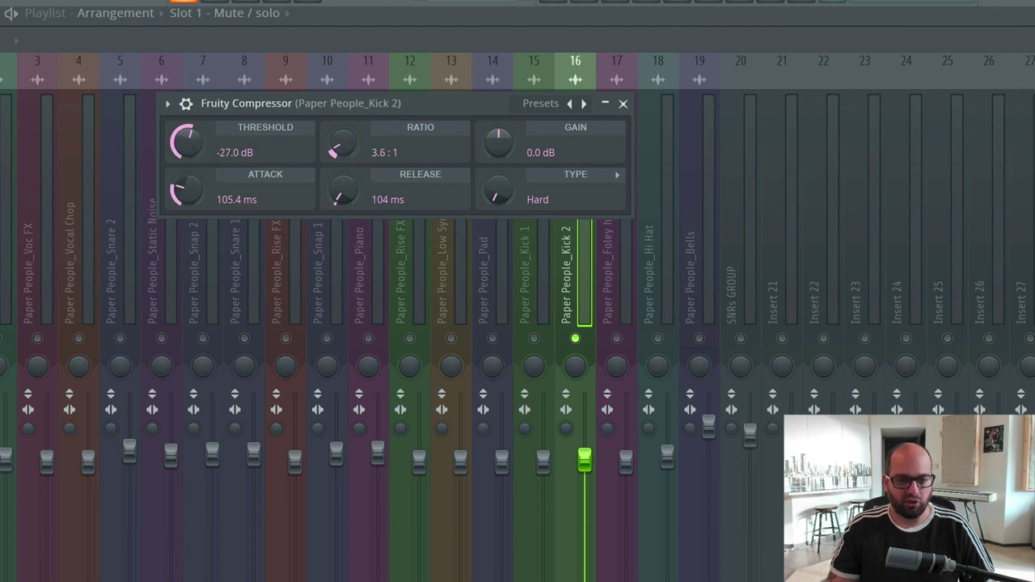
key("space")
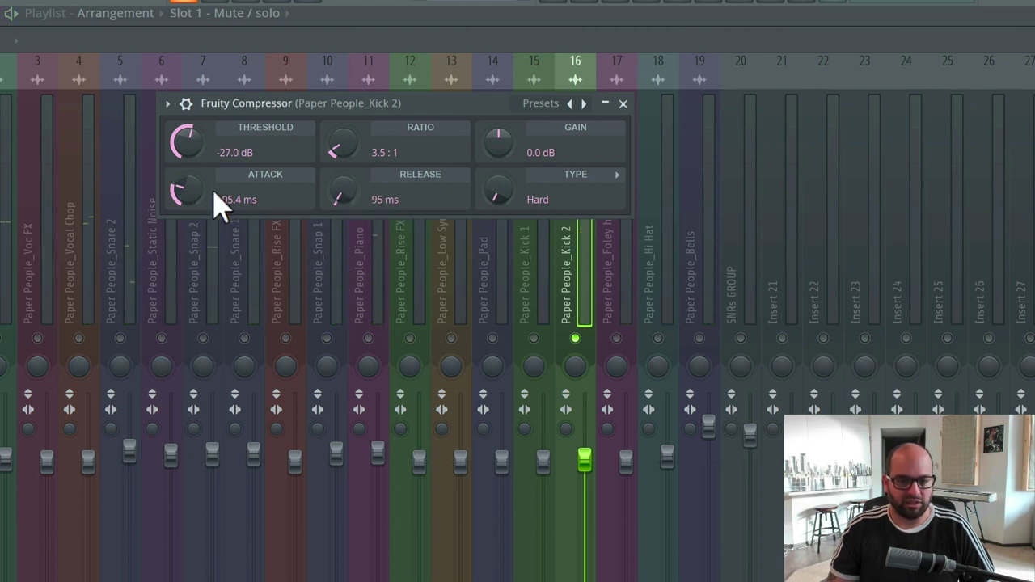
Refine the Kick 2 compressor to 111.5 ms attack, 86 ms release and -26.4 dB threshold, and add 3.0 dB of gain.
left_click_drag(216, 203, 213, 203)
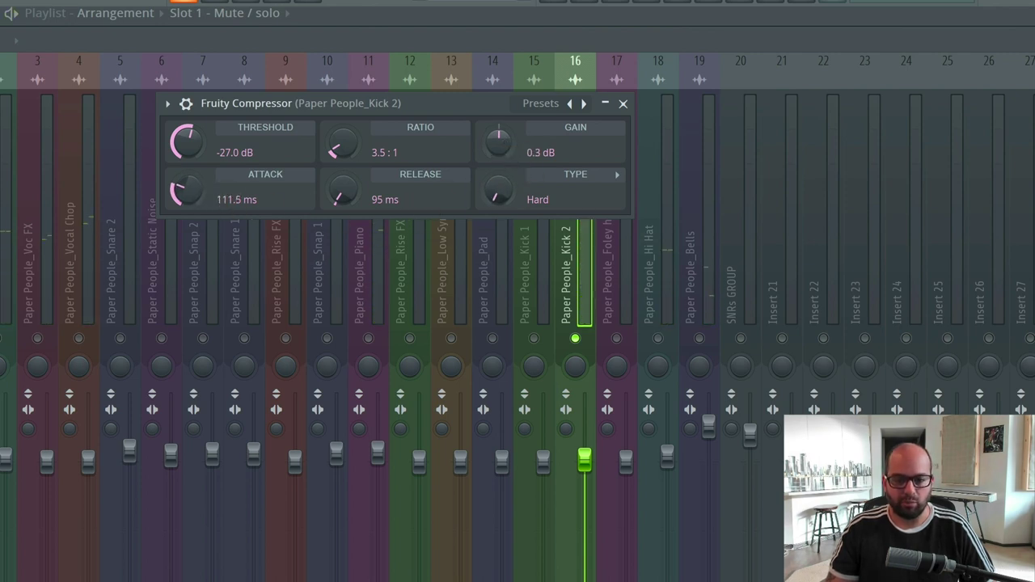
left_click_drag(499, 142, 499, 137)
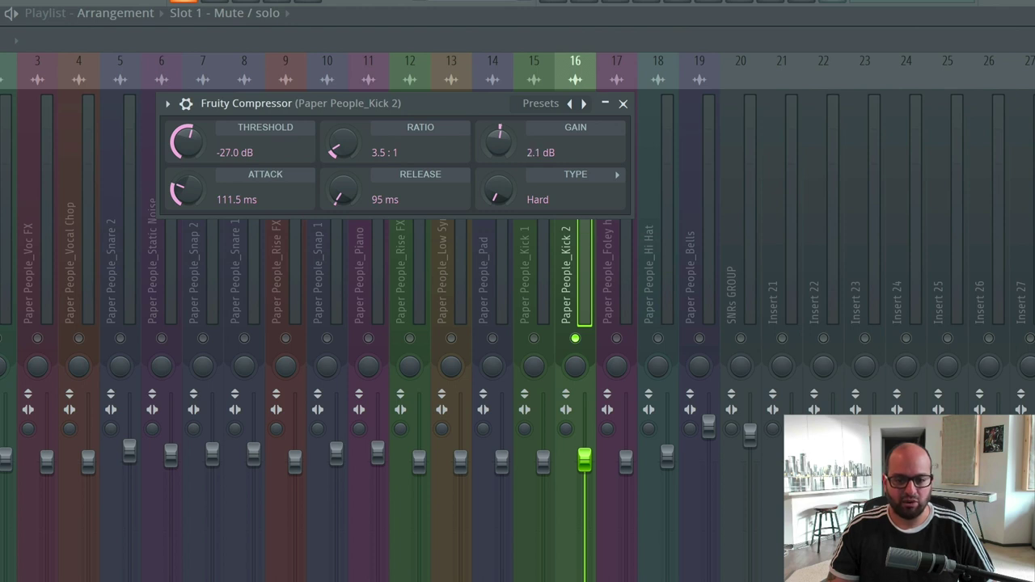
left_click_drag(522, 156, 517, 156)
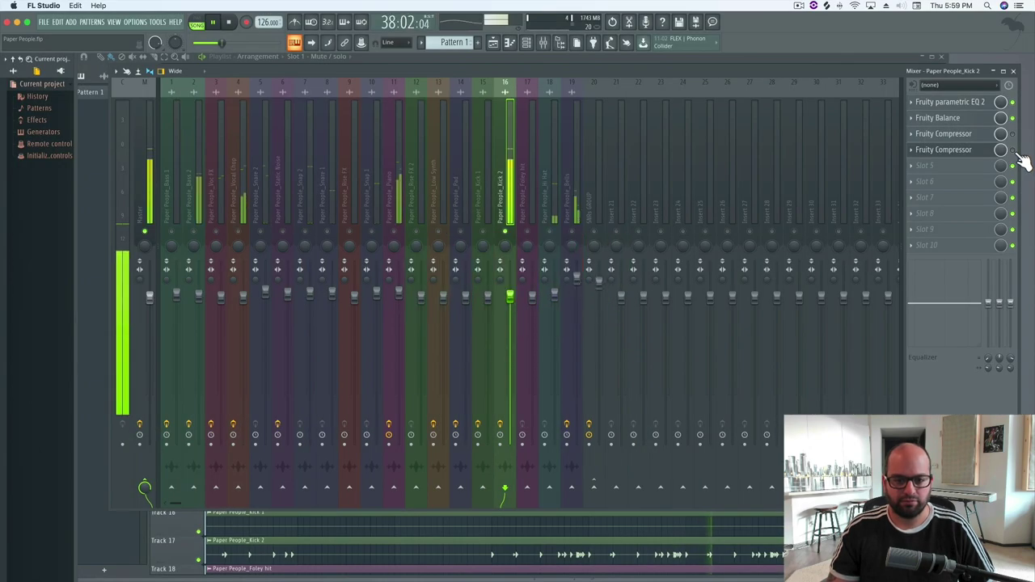
Compare Kick 2 with its new compressor bypassed and enabled during playback.
left_click(1012, 151)
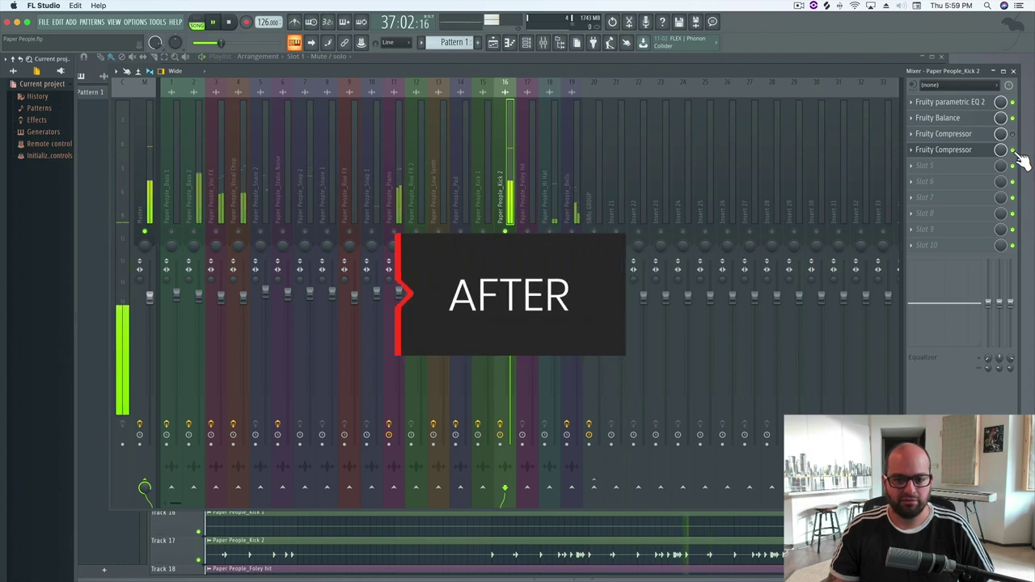
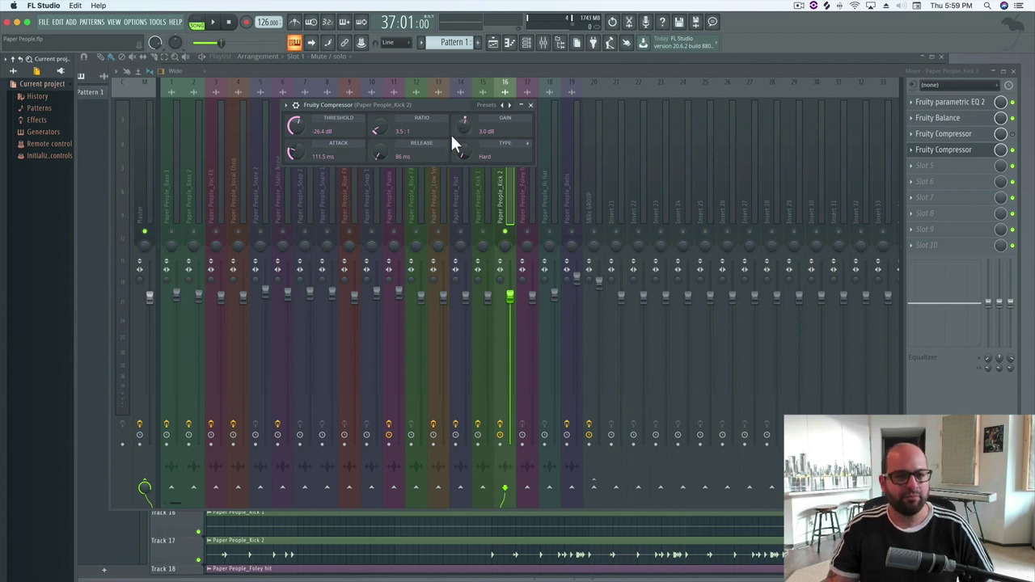
key("space")
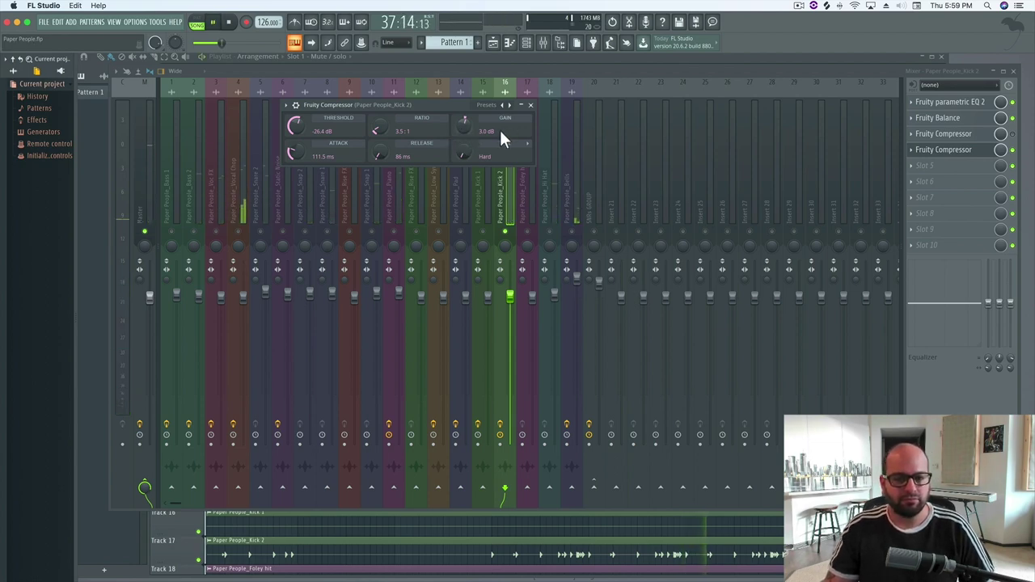
key("space")
left_click(1009, 152)
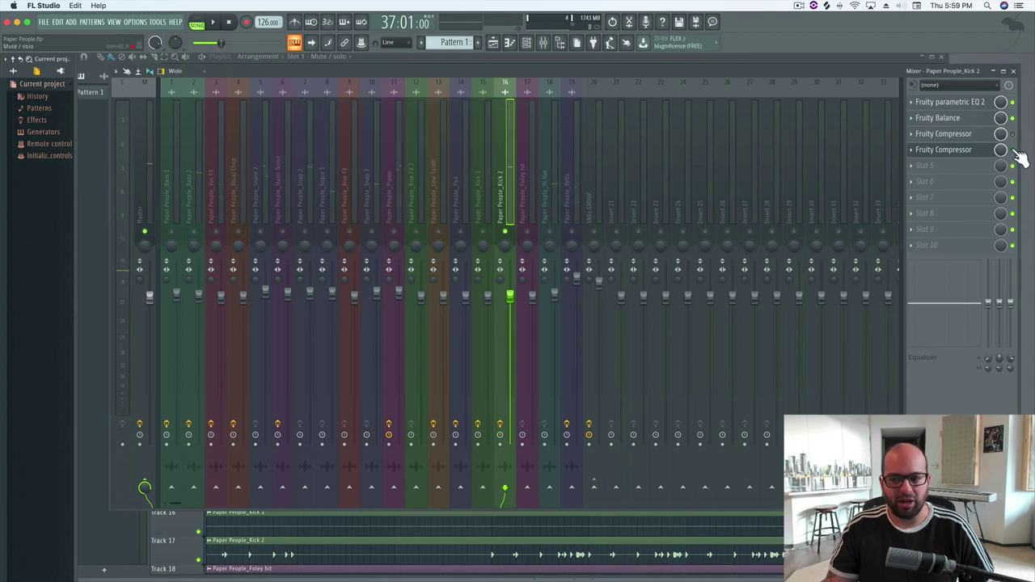
key("space")
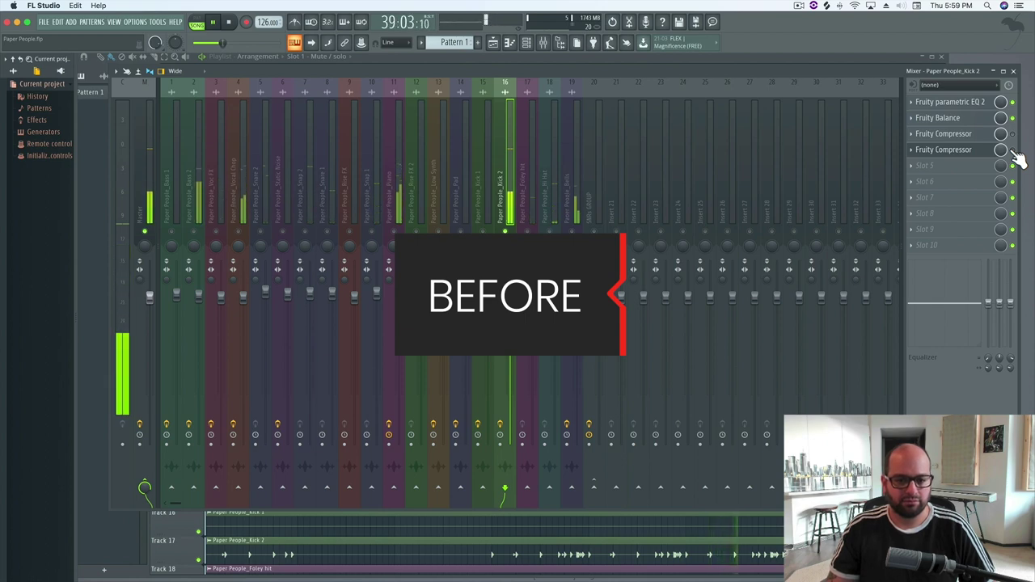
key("space")
key("space")
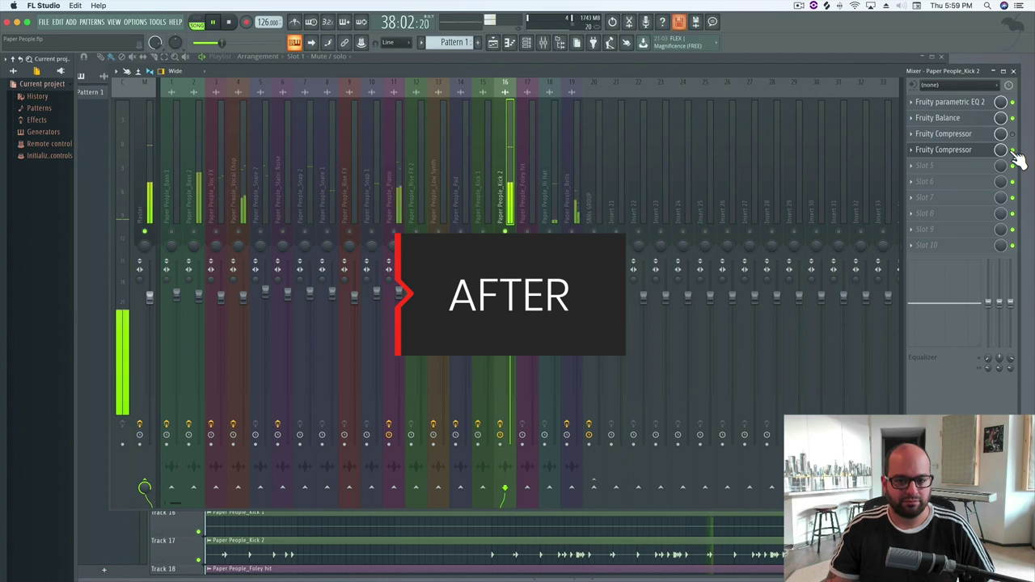
key("space")
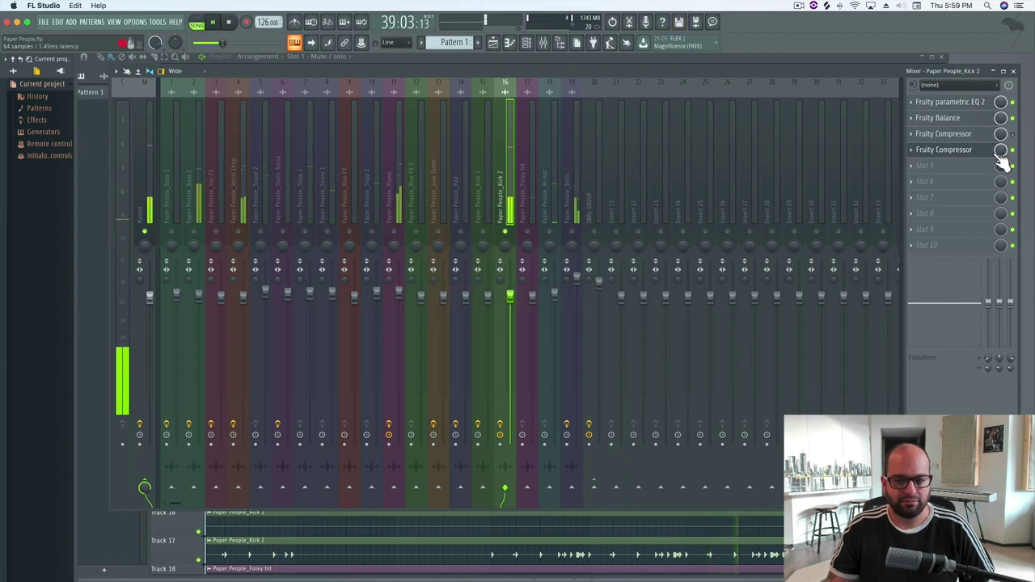
Reduce the Kick 2 compressor's gain to 2.7 dB, close it, and play the kick with the effect bypassed and enabled.
left_click(970, 151)
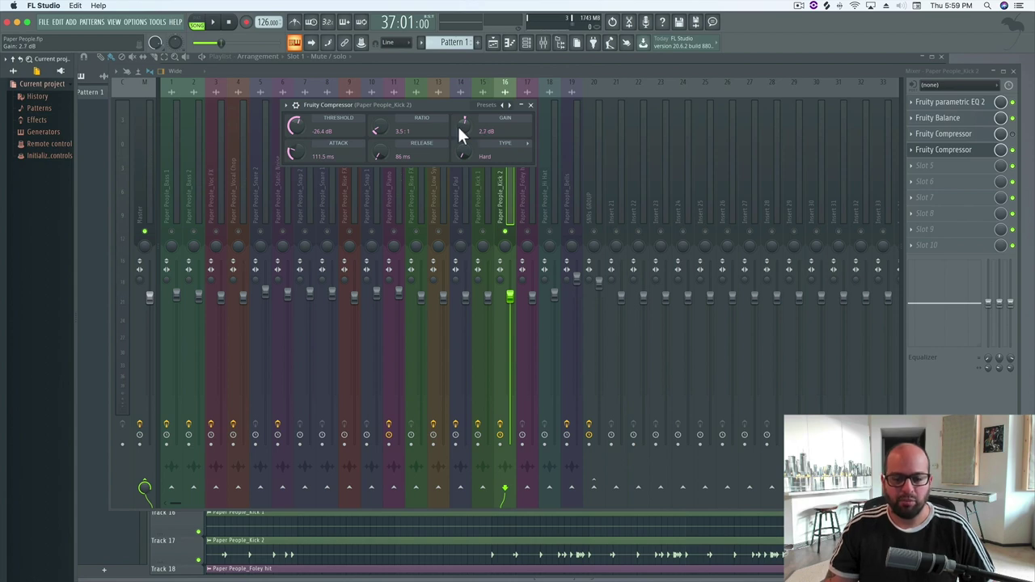
left_click(530, 105)
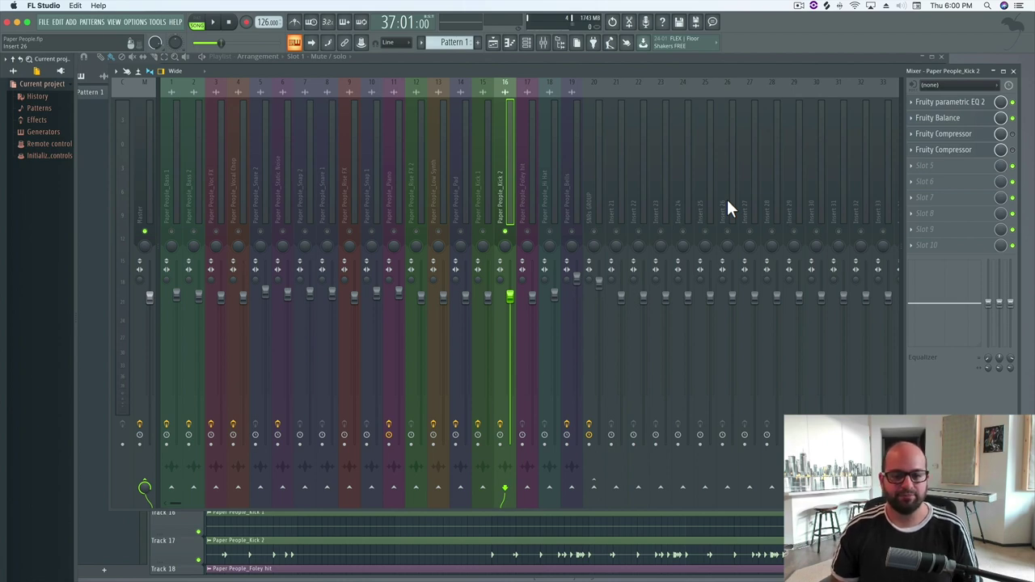
key("space")
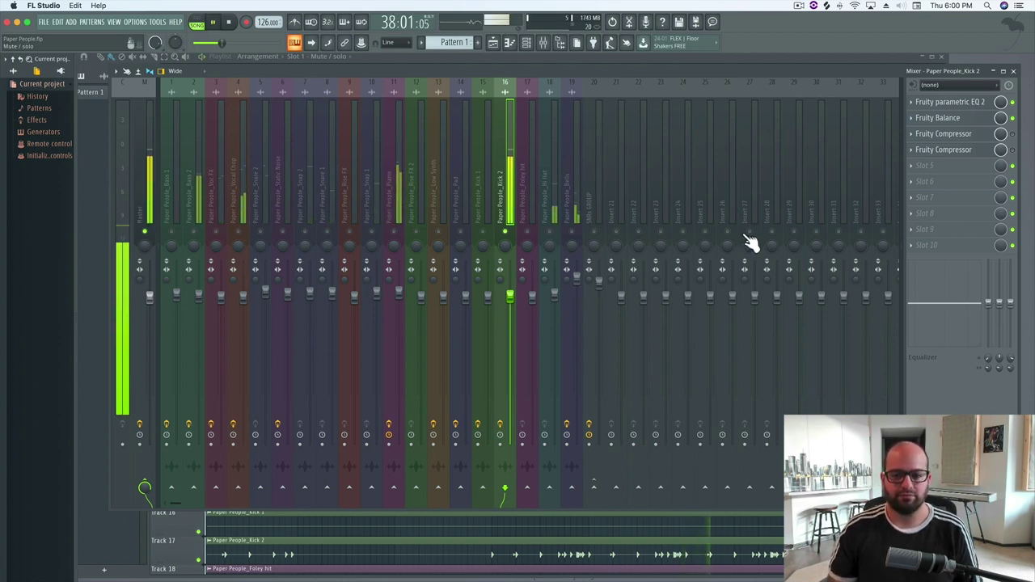
key("space")
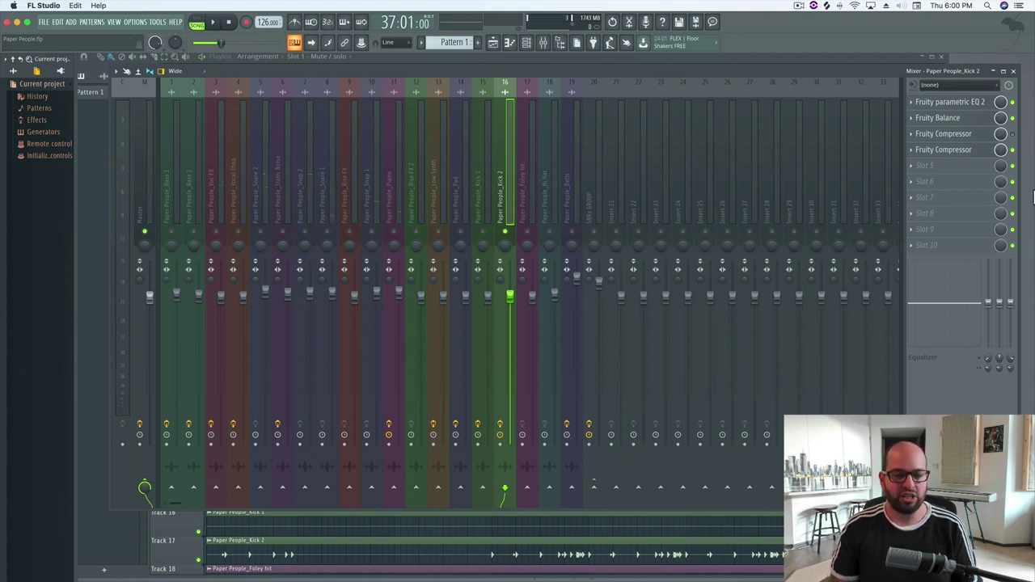
key("space")
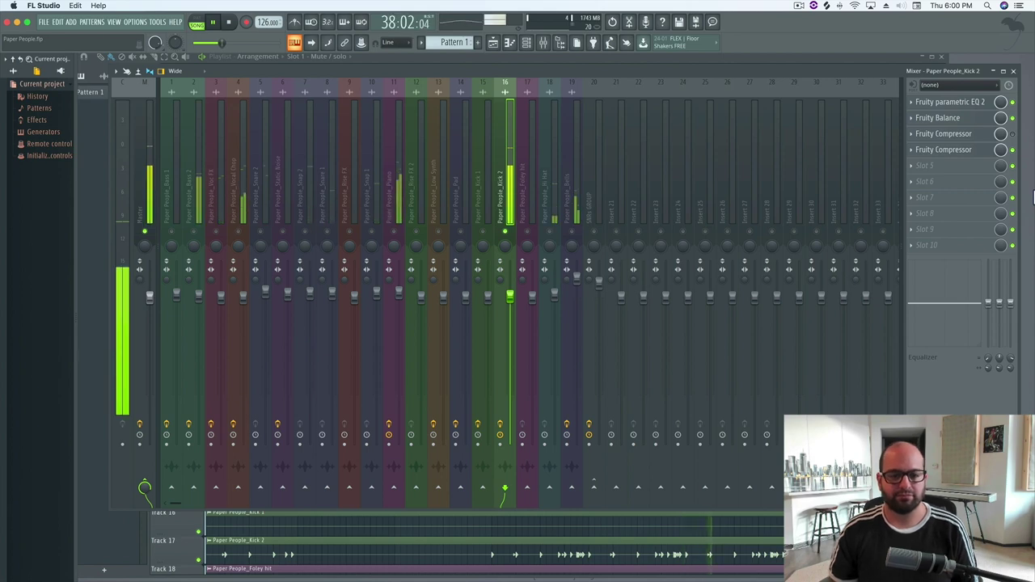
Turn off Kick 2's solo and compare the full mix with its new compressor bypassed and enabled.
key("space")
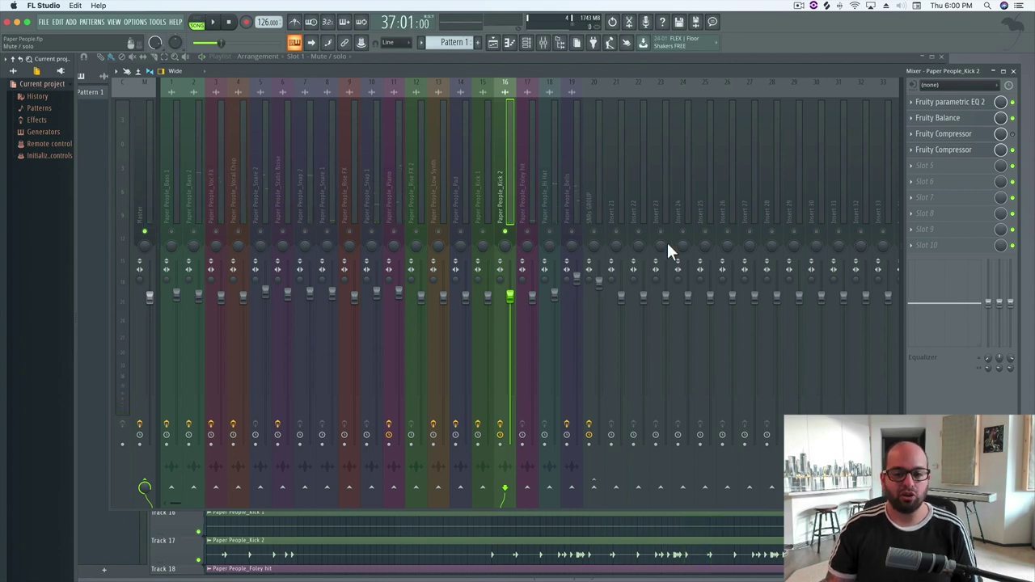
left_click(506, 232, "ctrl")
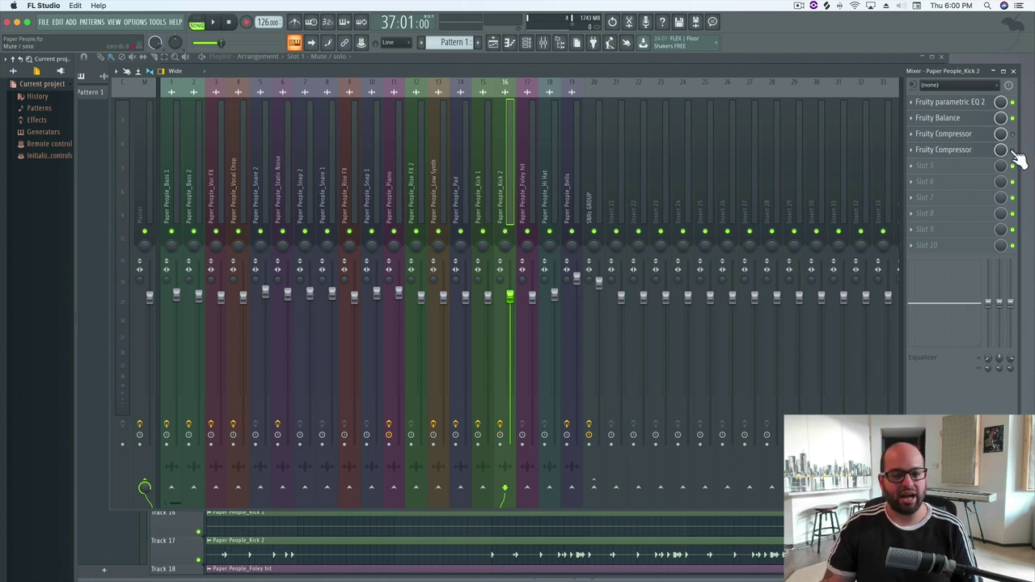
key("space")
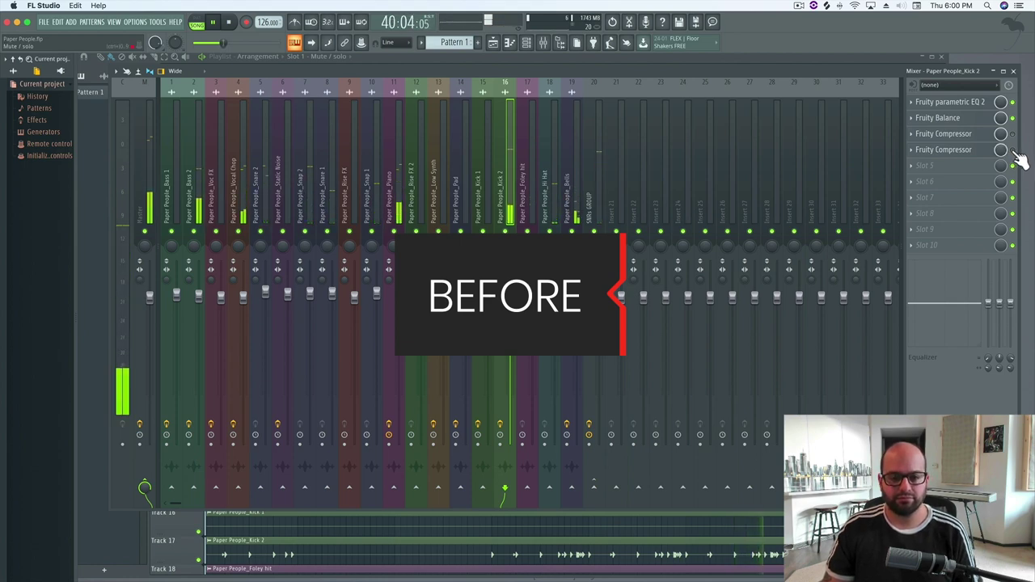
key("space")
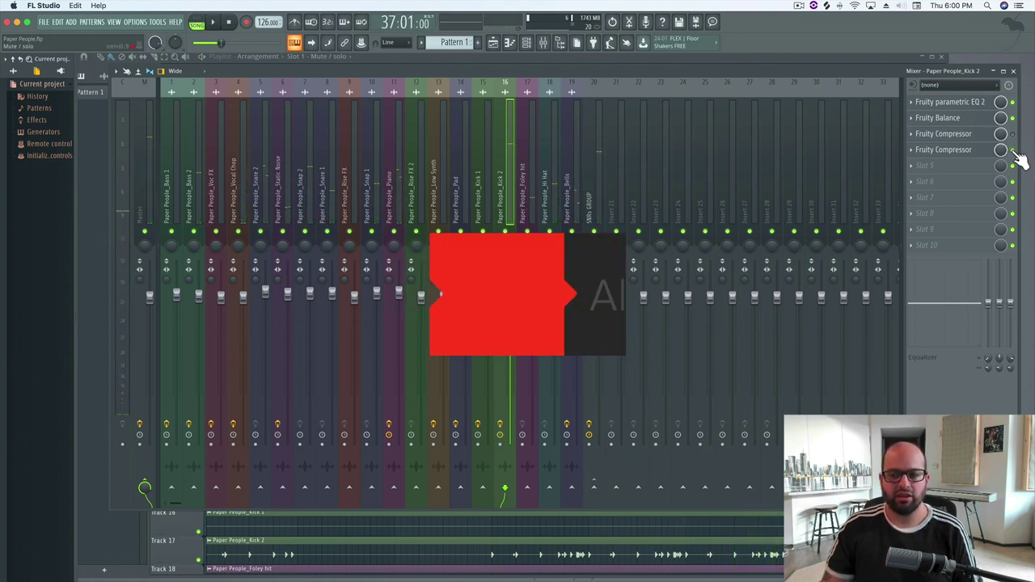
key("space")
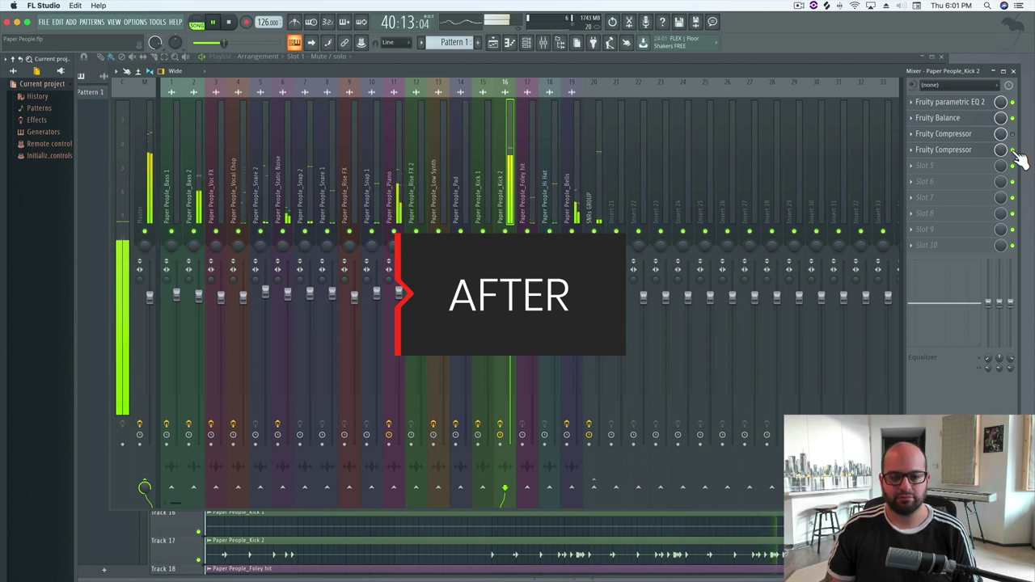
key("space")
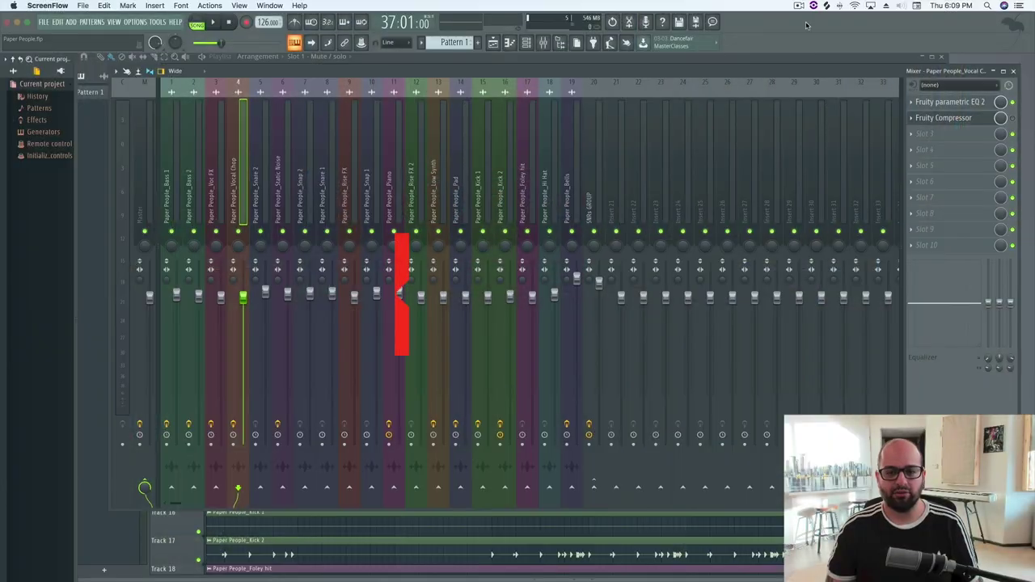
Play the mix, bypass Vocal Chop's existing compressor, solo the track, and load a new Fruity Compressor in slot 3.
left_click(805, 25)
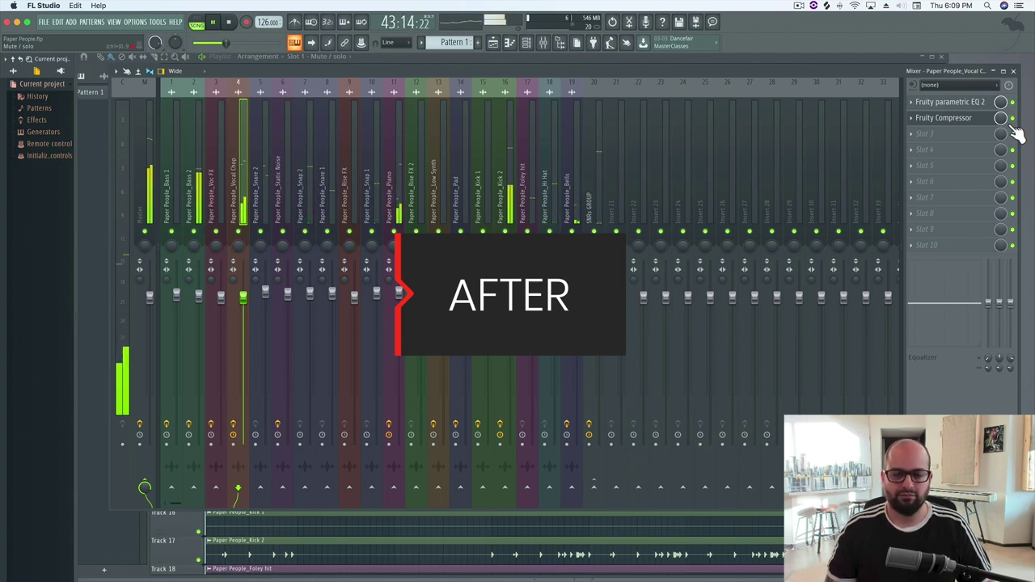
key("space")
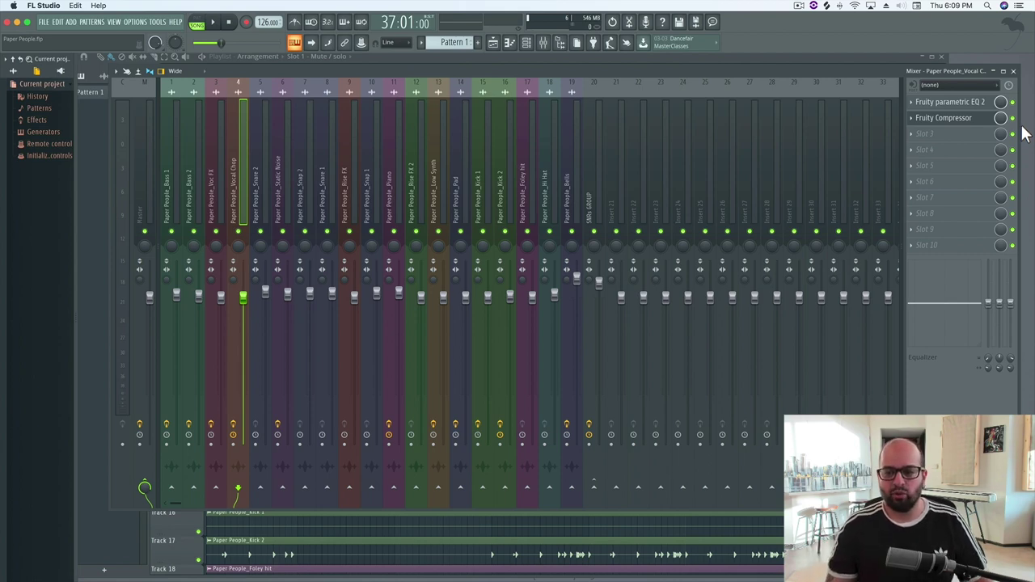
left_click(1012, 118)
right_click(240, 232)
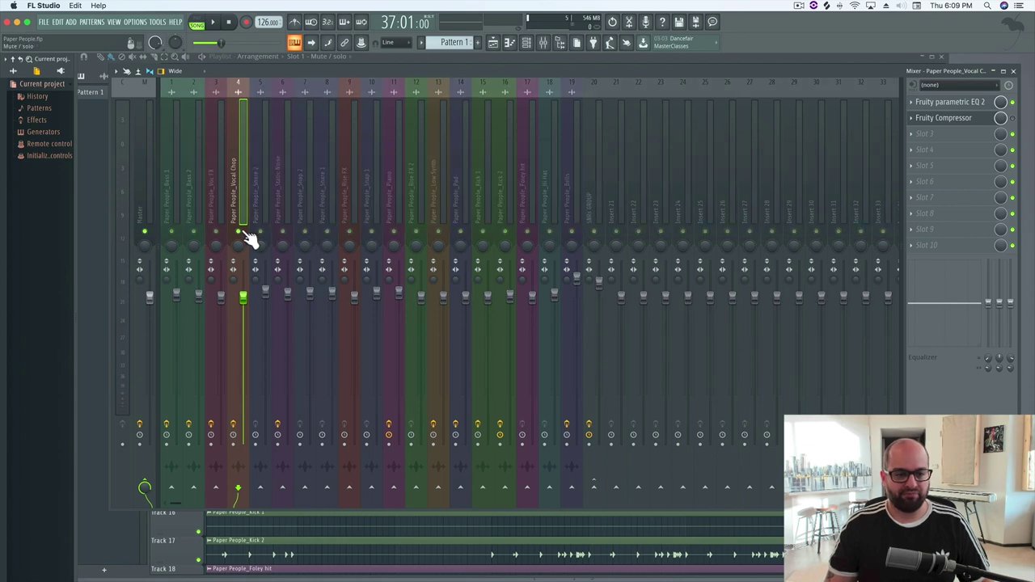
left_click(934, 137)
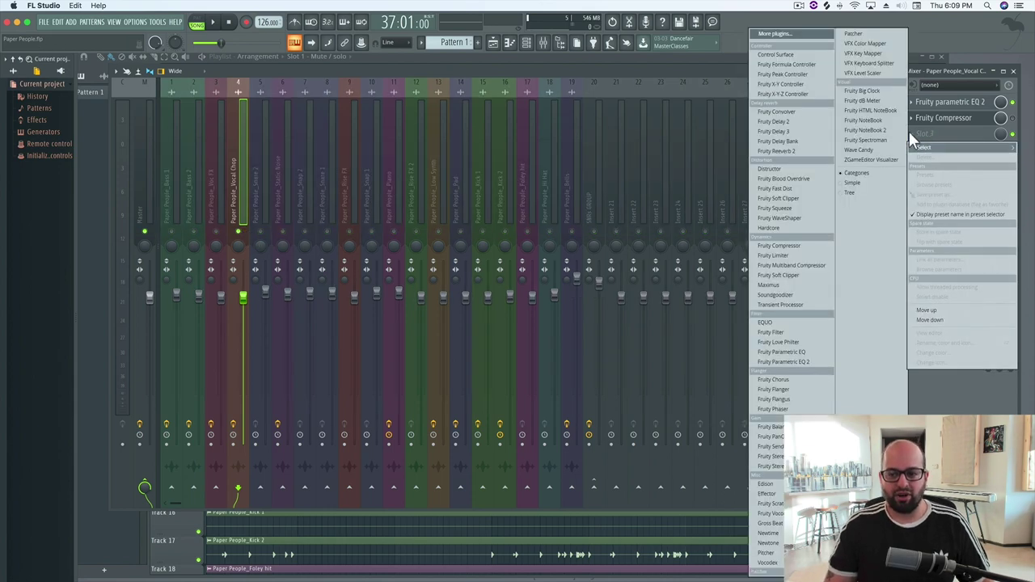
left_click(780, 298)
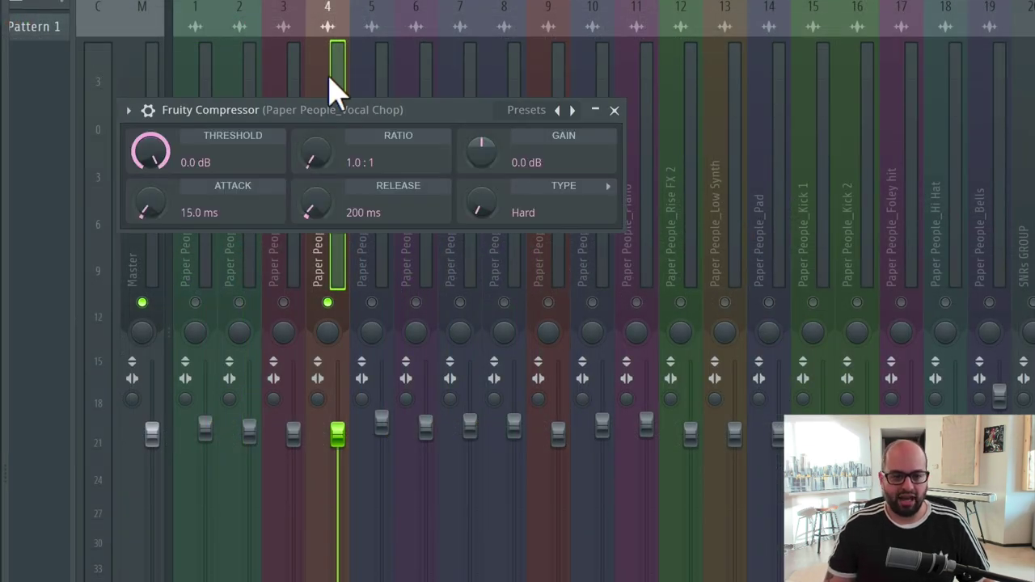
Set the new Vocal Chop compressor to 20.0:1 ratio, 1 ms release, 0.0 ms attack, -40.2 dB threshold and 5.8 dB gain.
left_click_drag(317, 154, 318, 54)
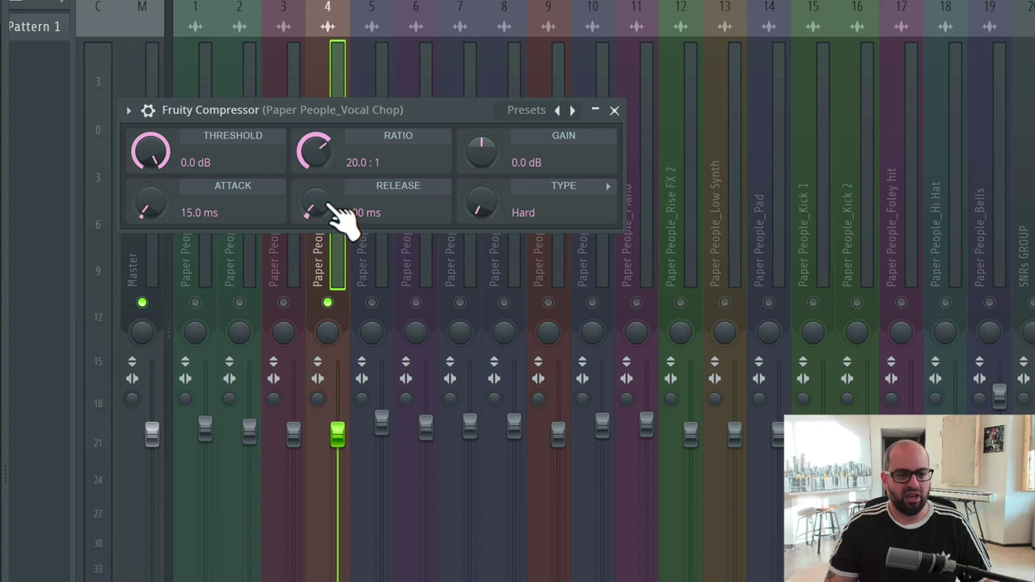
left_click_drag(328, 207, 327, 283)
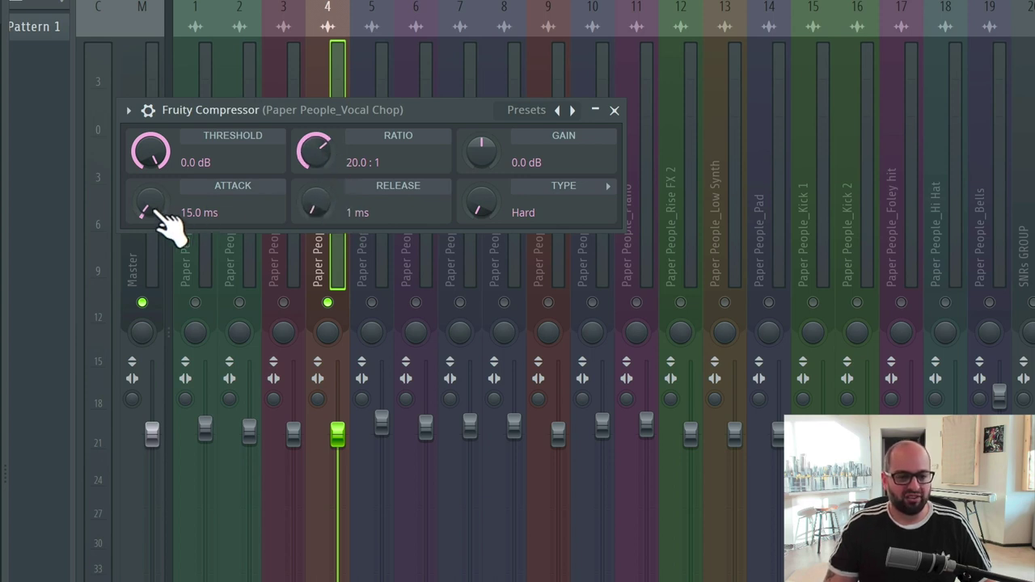
left_click_drag(146, 206, 145, 243)
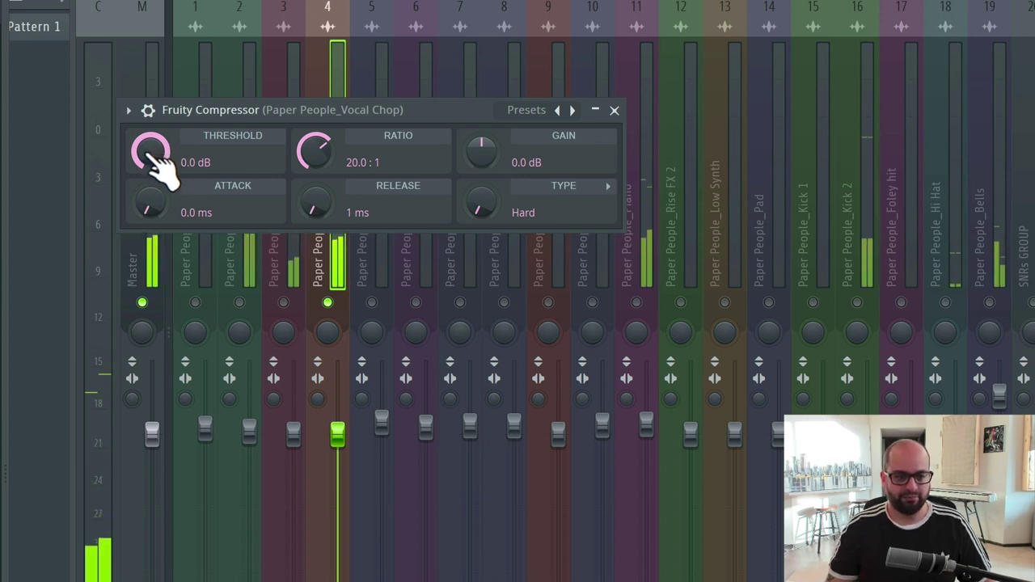
left_click_drag(154, 159, 154, 237)
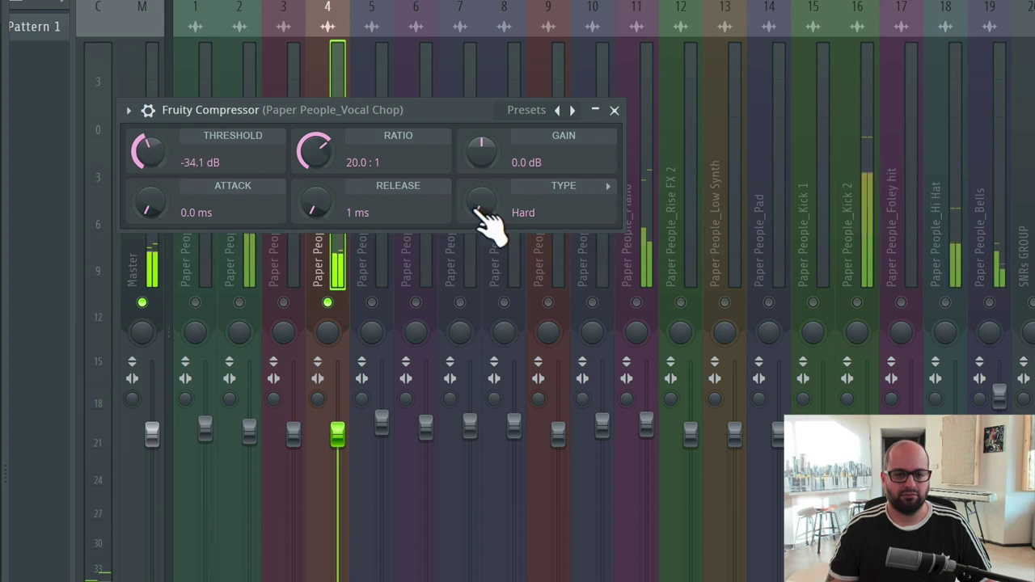
left_click_drag(149, 154, 149, 170)
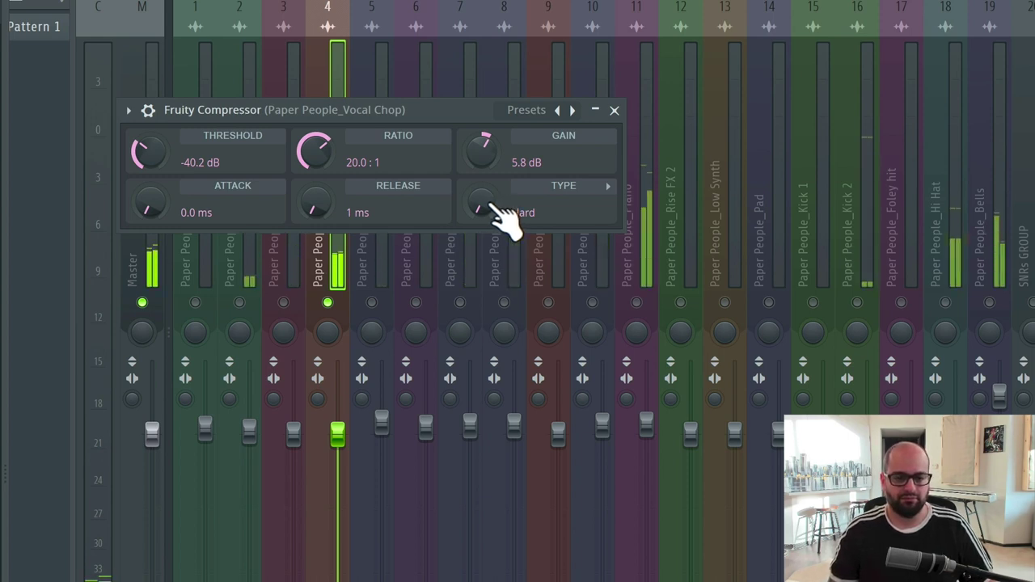
Compare the Vocal Chop compressor's Hard, Vintage and Soft types during playback, choose Vintage, and raise the gain to 7.5 dB.
left_click_drag(486, 207, 485, 219)
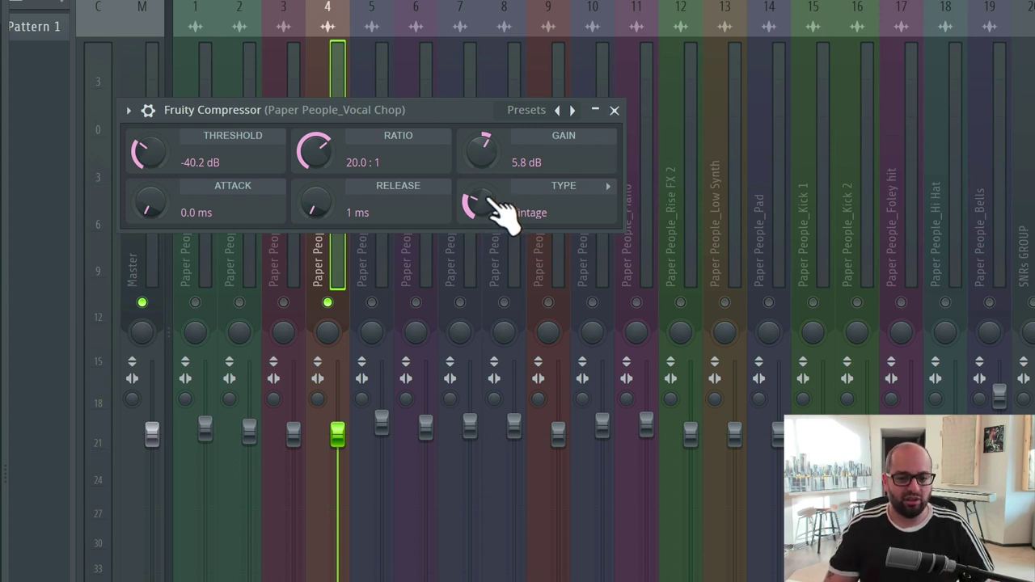
key("space")
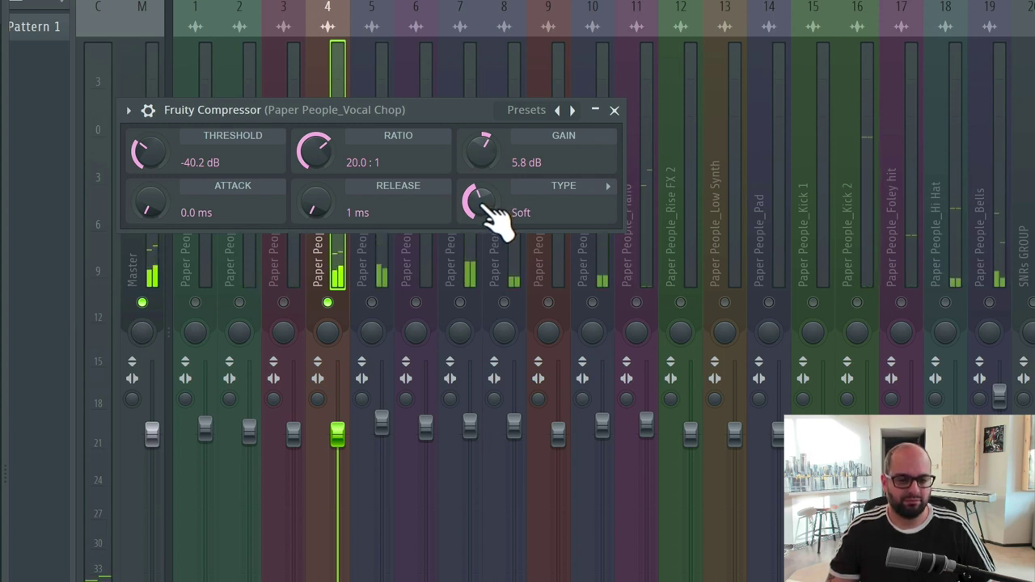
left_click_drag(488, 203, 487, 235)
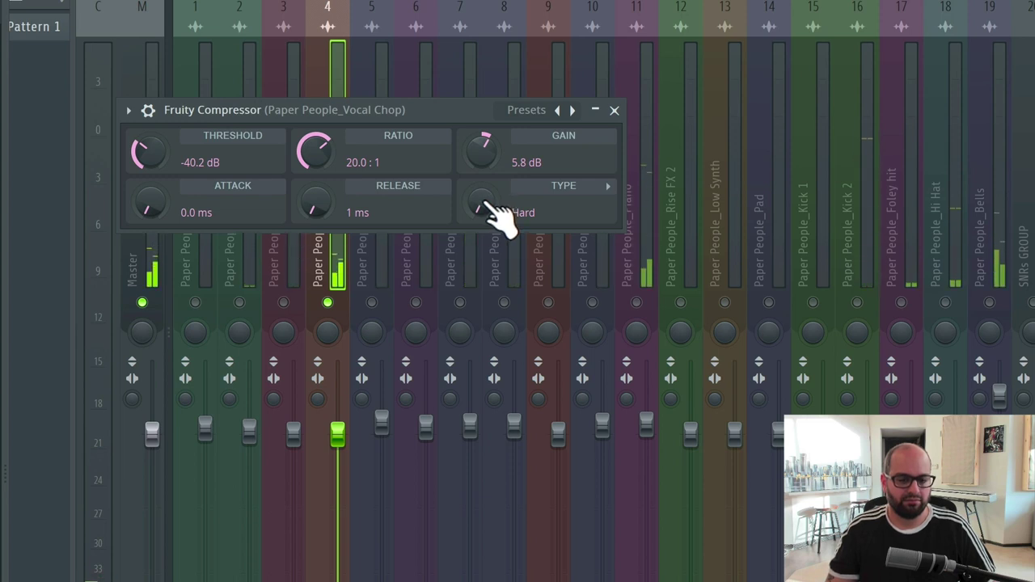
left_click_drag(488, 209, 488, 235)
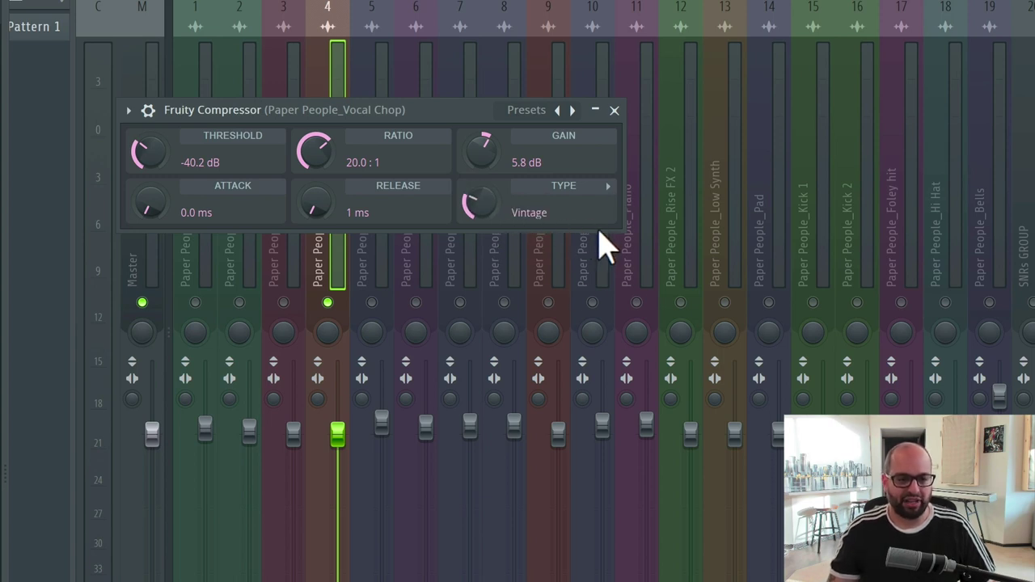
key("space")
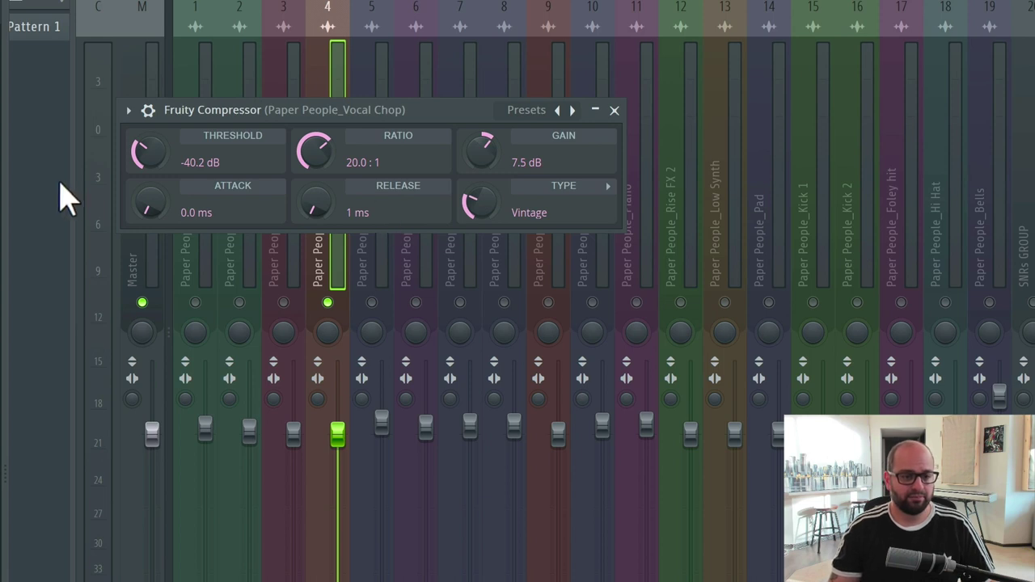
Set the Vocal Chop compressor's release to 20 ms and attack to 14.1 ms while checking playback.
left_click_drag(319, 203, 318, 191)
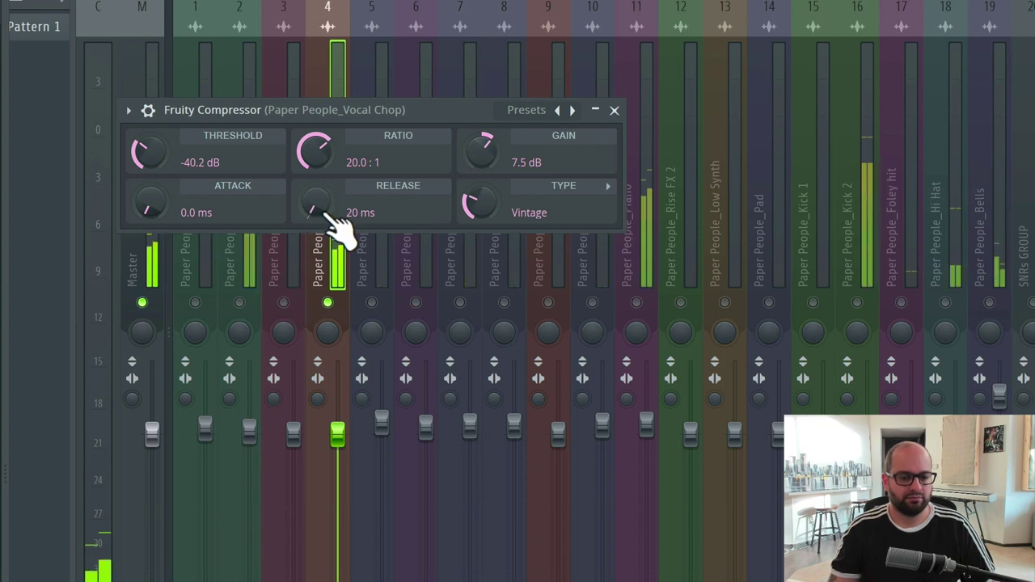
key("space")
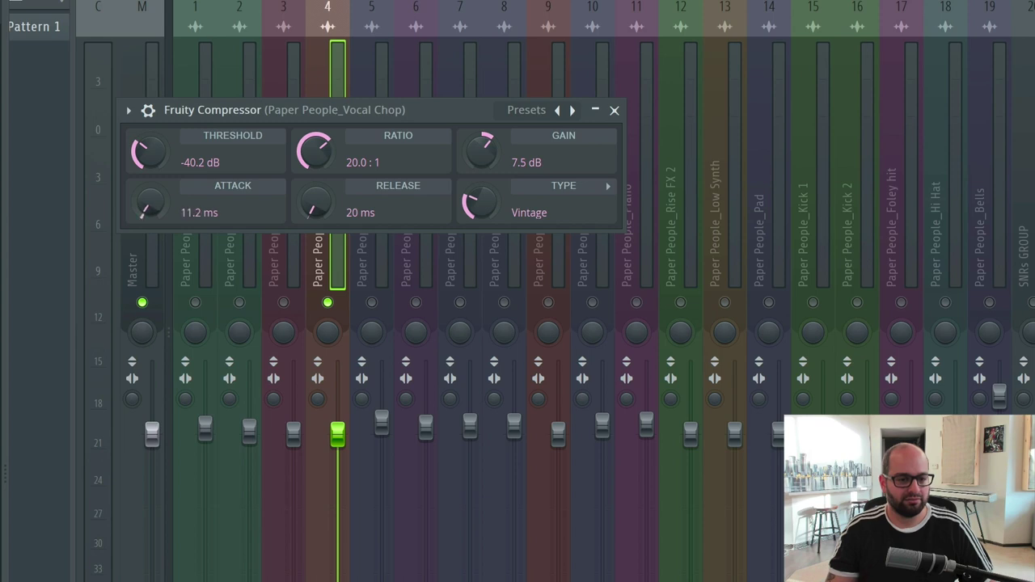
key("space")
left_click_drag(156, 213, 157, 200)
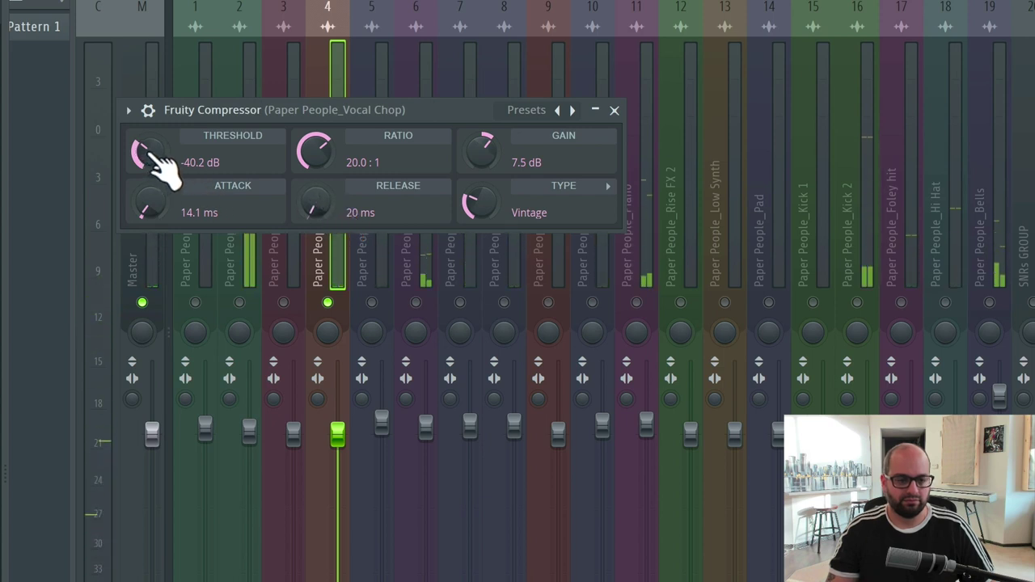
Set the Vocal Chop compressor's gain to 4.9 dB, bring its ratio to 12.8:1 and threshold to -36.0 dB, and fine-tune both.
left_click_drag(313, 153, 313, 156)
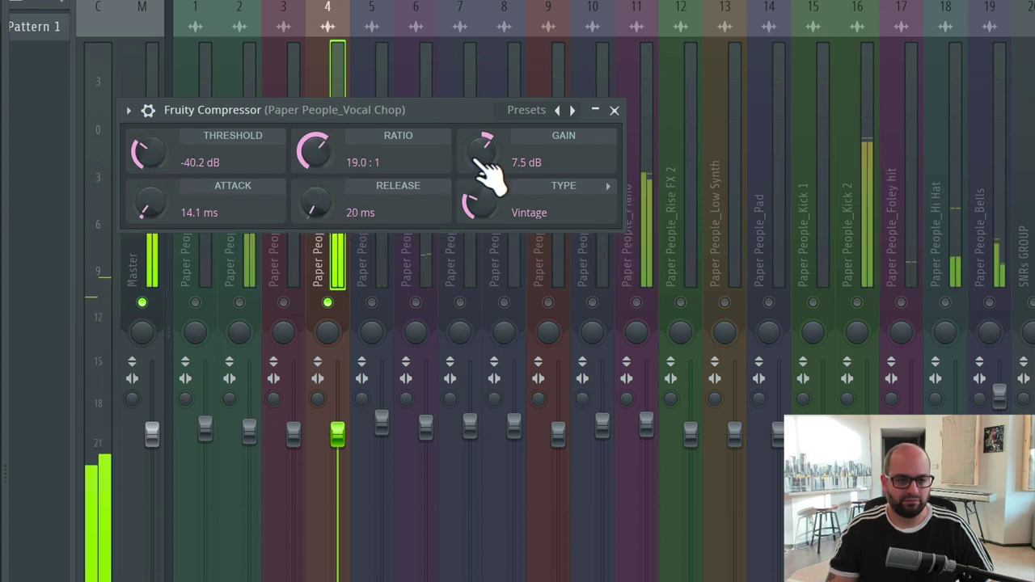
left_click_drag(485, 170, 485, 182)
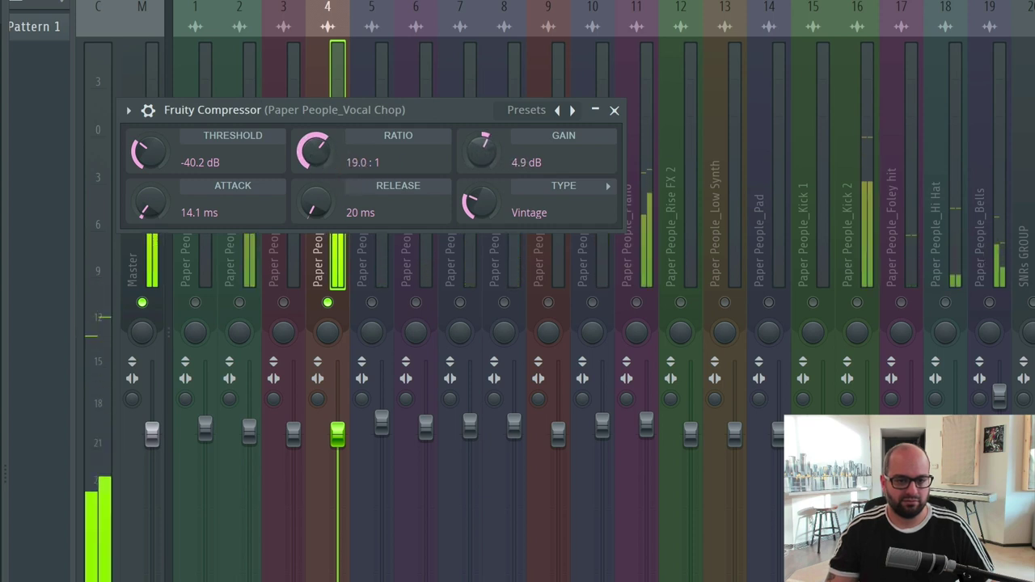
mouse_move(313, 154)
left_mouse_down()
mouse_move(313, 175)
mouse_move(318, 165)
left_mouse_up()
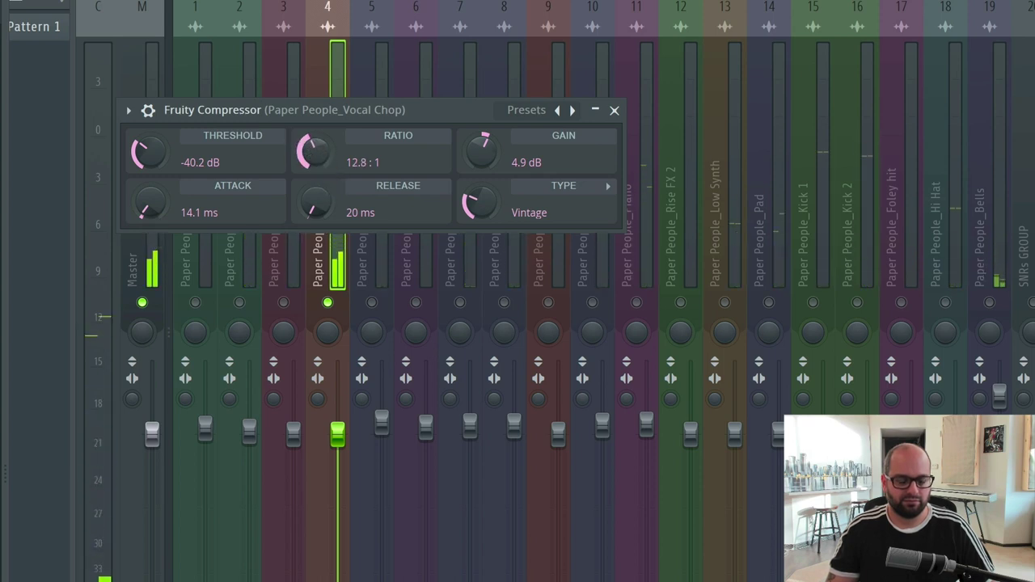
left_click_drag(169, 166, 169, 160)
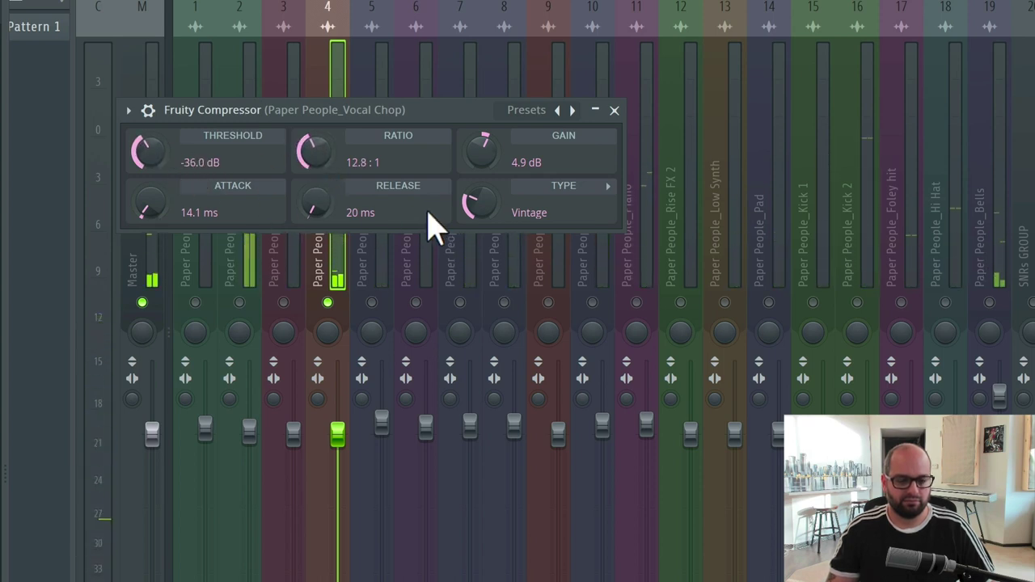
left_click_drag(324, 166, 323, 170)
left_click_drag(212, 177, 212, 172)
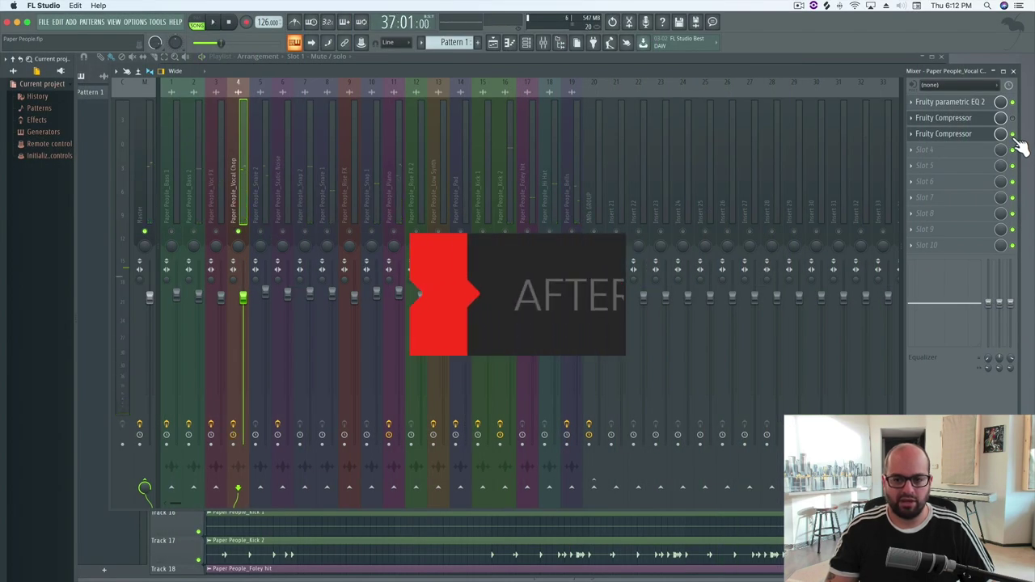
Compare the soloed Vocal Chop with its new compressor enabled and bypassed during playback.
key("space")
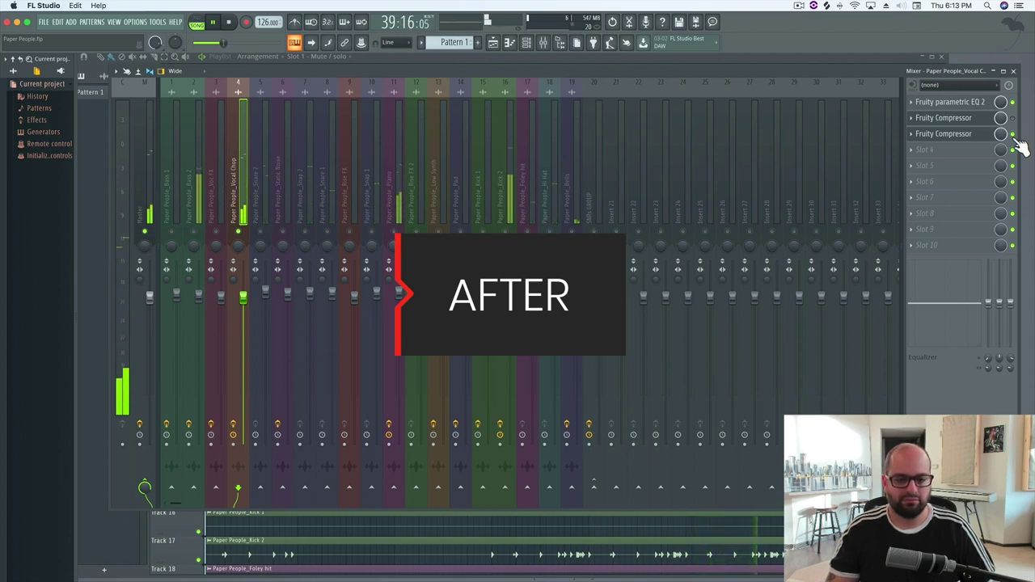
key("space")
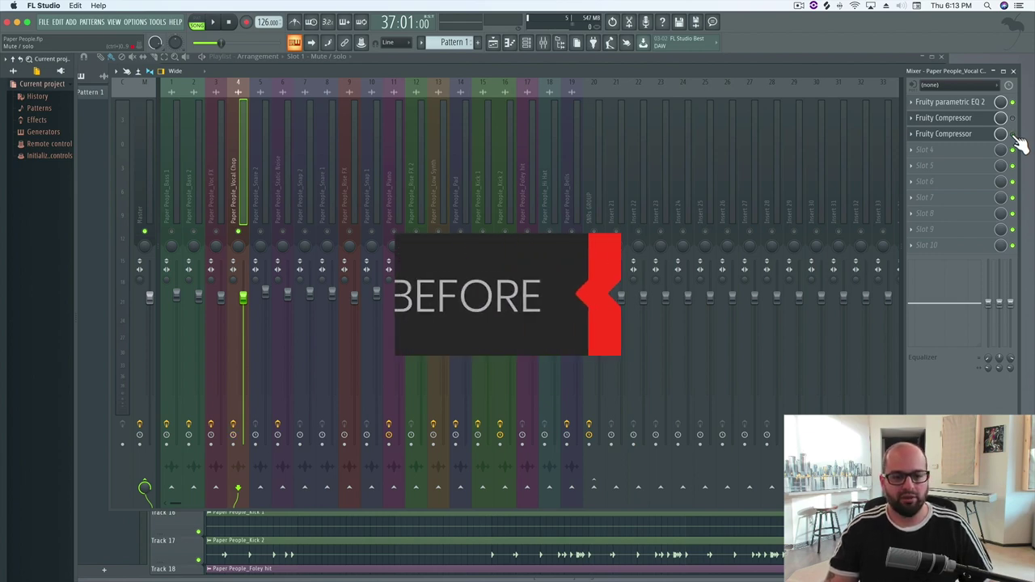
key("space")
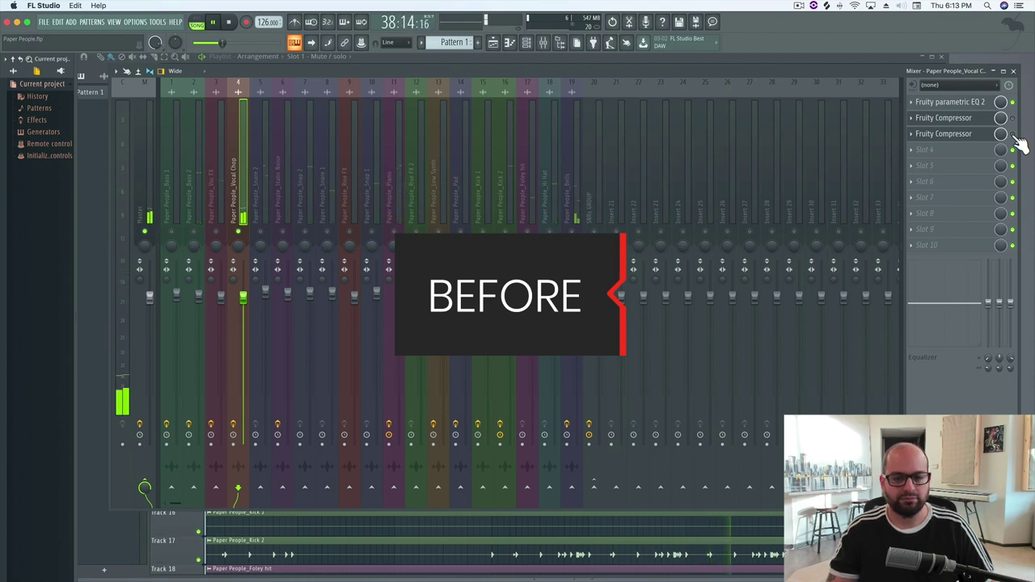
key("space")
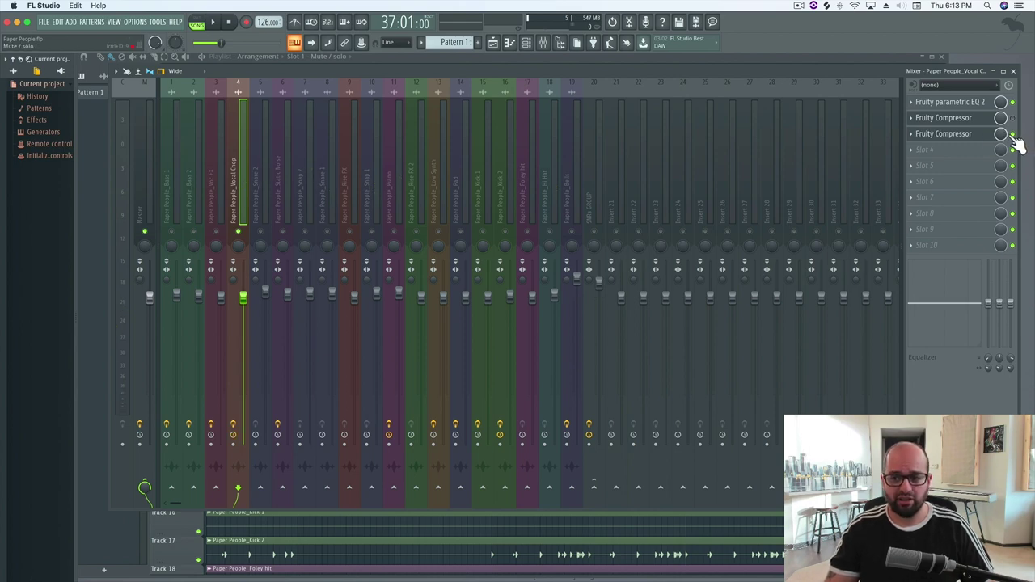
key("space")
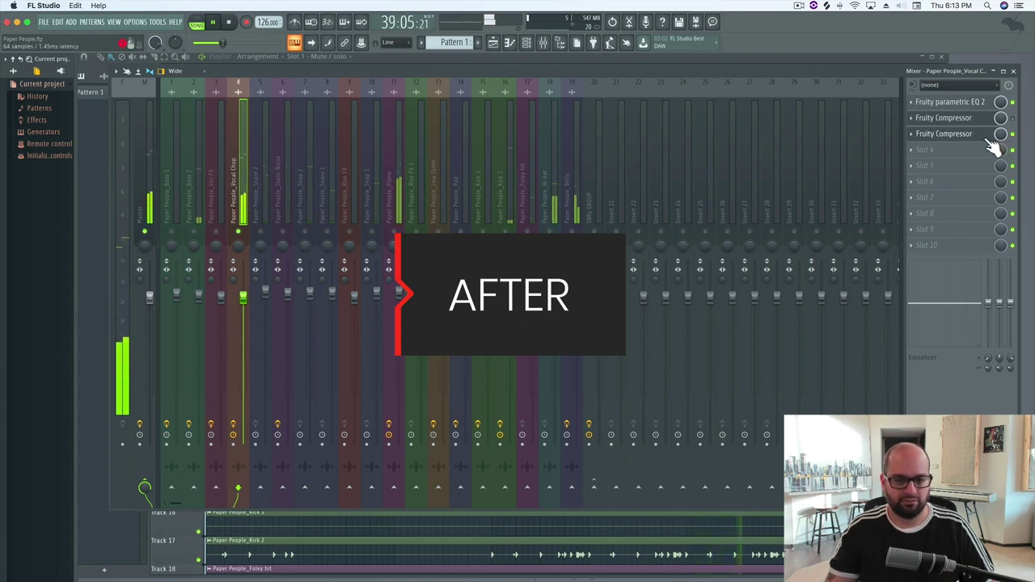
key("space")
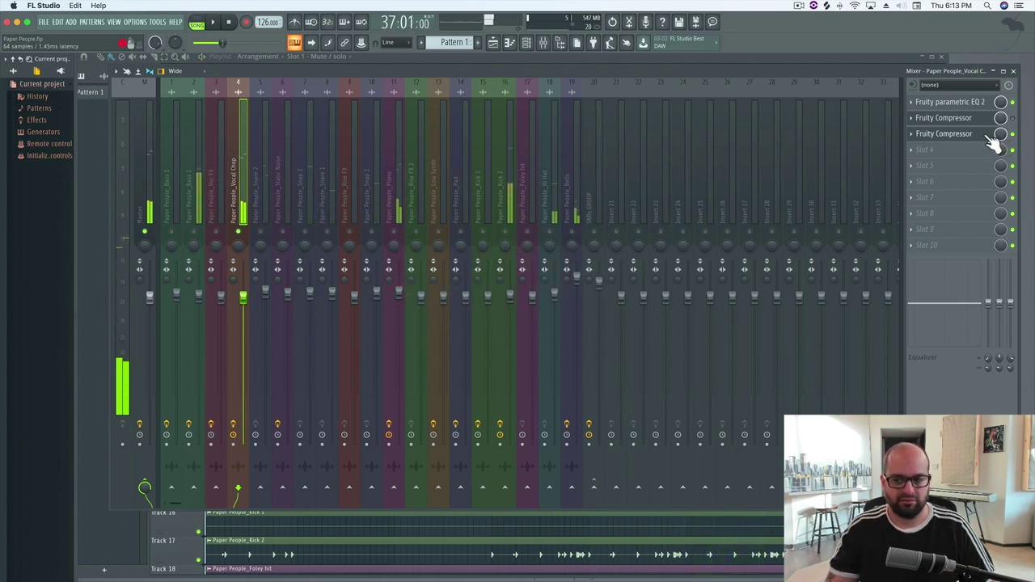
Set the second Vocal Chop compressor's ratio to 8.0:1 and gain to 4.7 dB, checking the soloed track in playback.
left_click(988, 136)
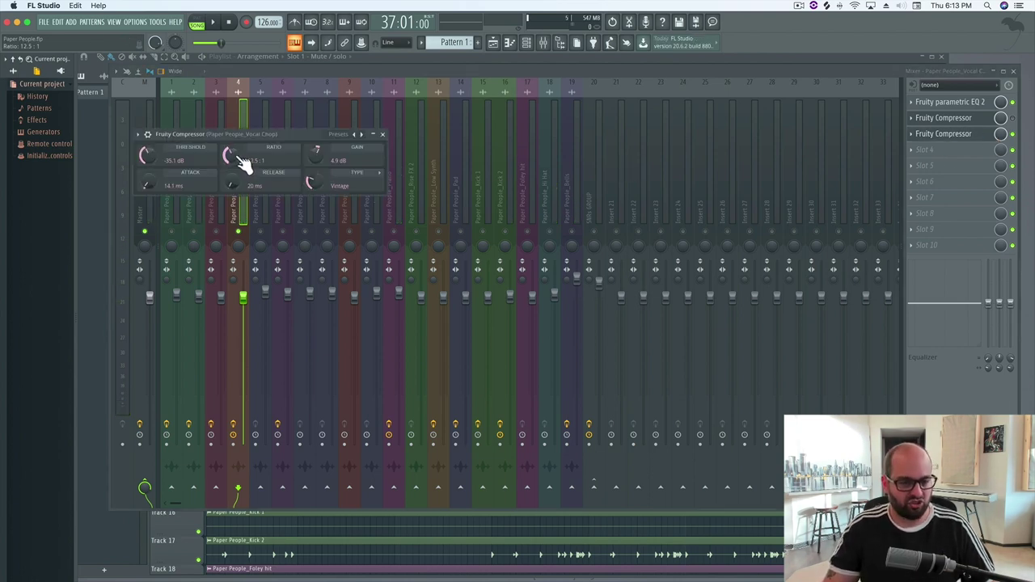
left_click_drag(243, 161, 242, 162)
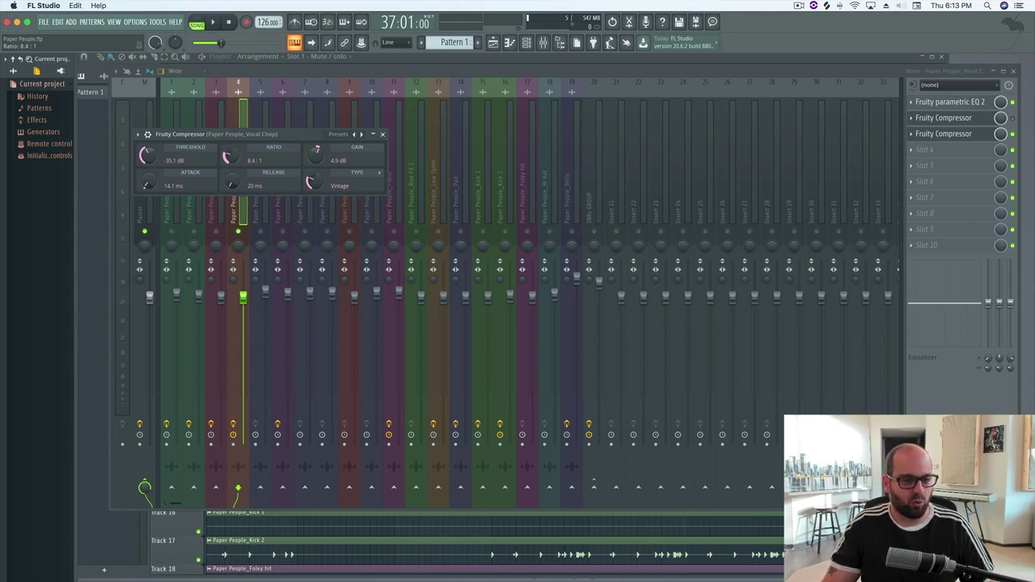
left_click_drag(243, 160, 243, 160)
key("space")
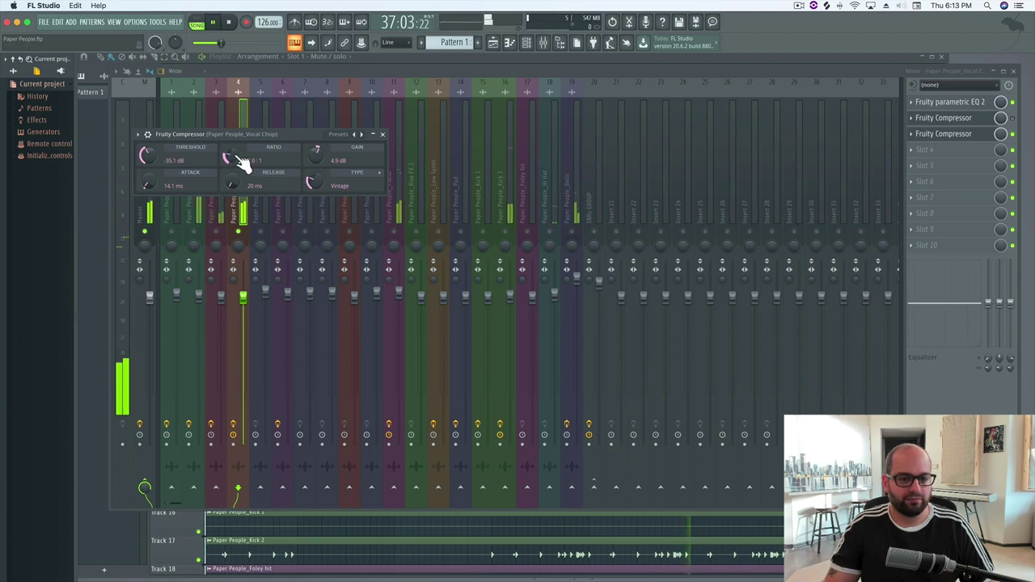
left_click_drag(316, 156, 316, 158)
left_click(1024, 141)
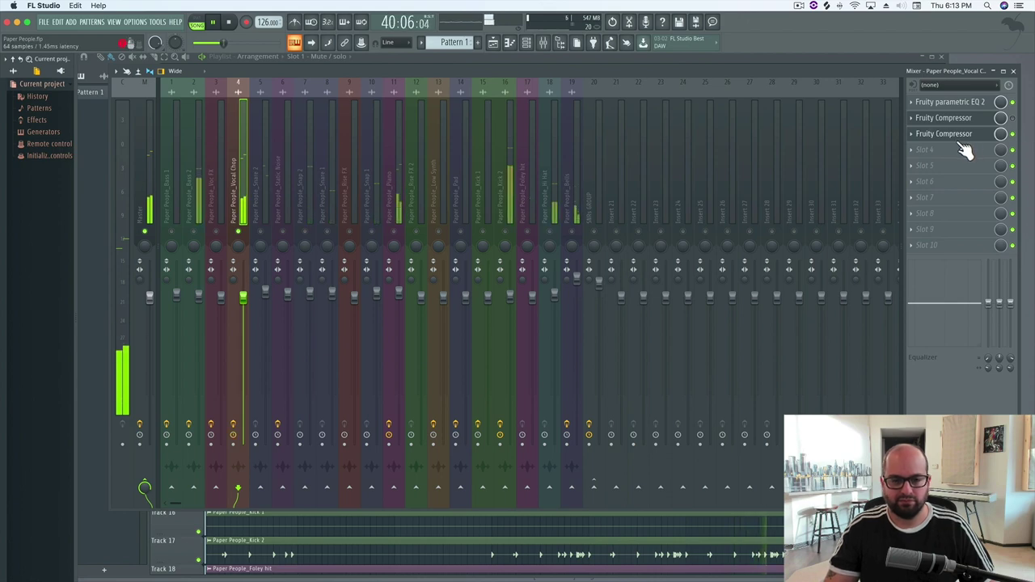
key("space")
Unsolo the Vocal Chop track and listen to its compression within the full mix.
left_click(240, 233)
left_click(239, 233)
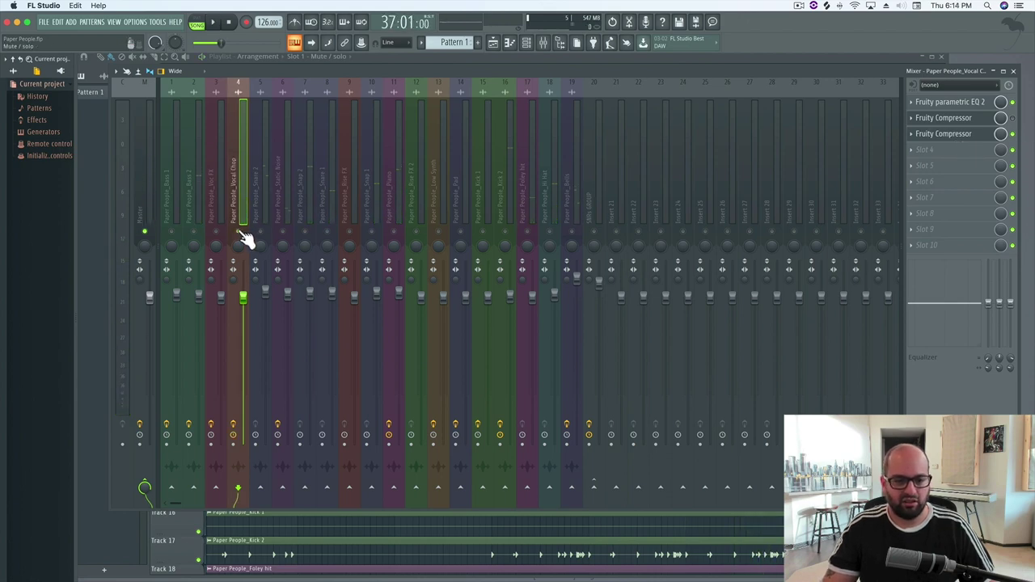
right_click(241, 234)
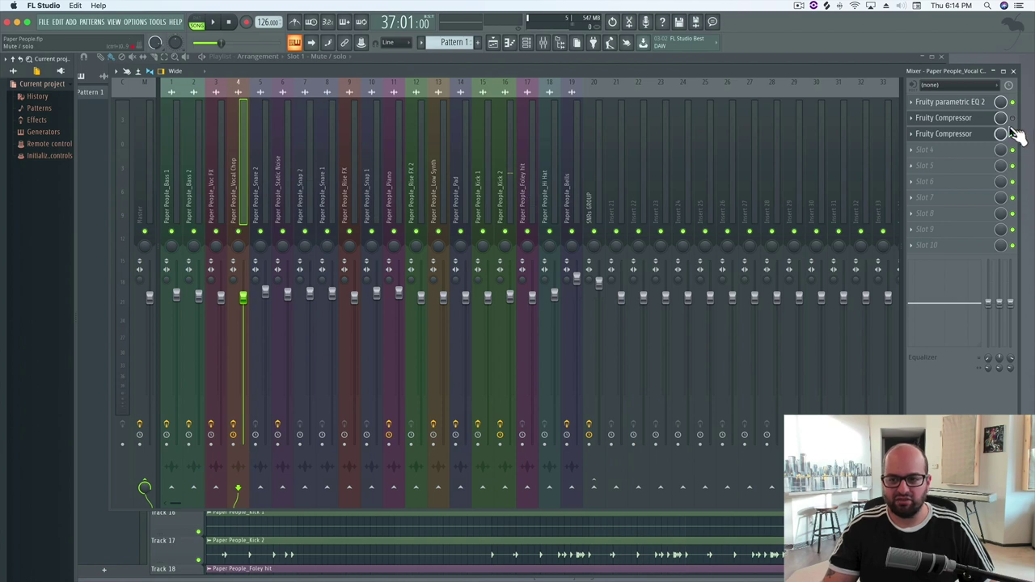
key("space")
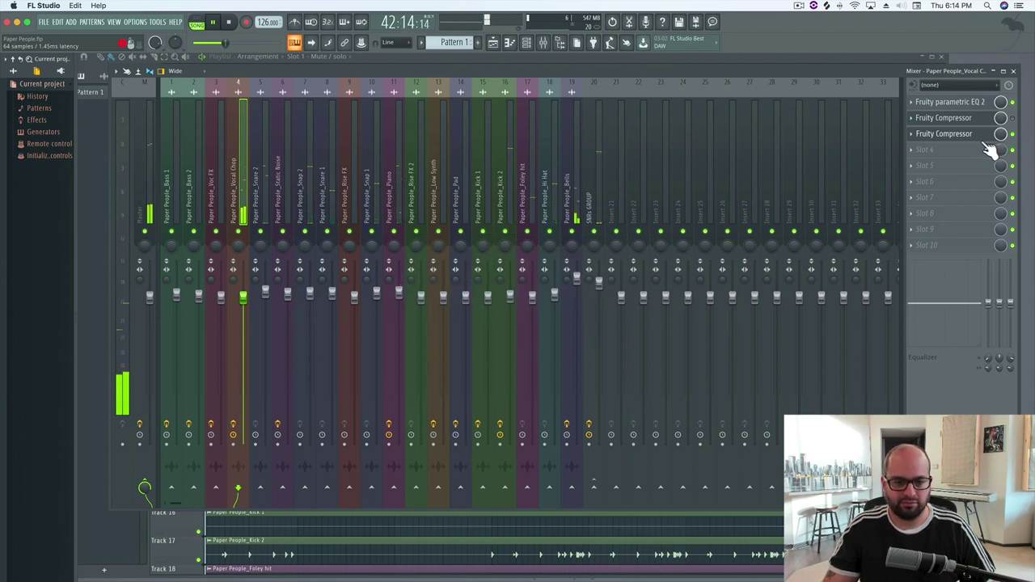
key("space")
Set the second Vocal Chop compressor's release to 33 ms, attack to 17.8 ms, threshold to -34.2 dB and gain to 4.5 dB.
left_click(987, 136)
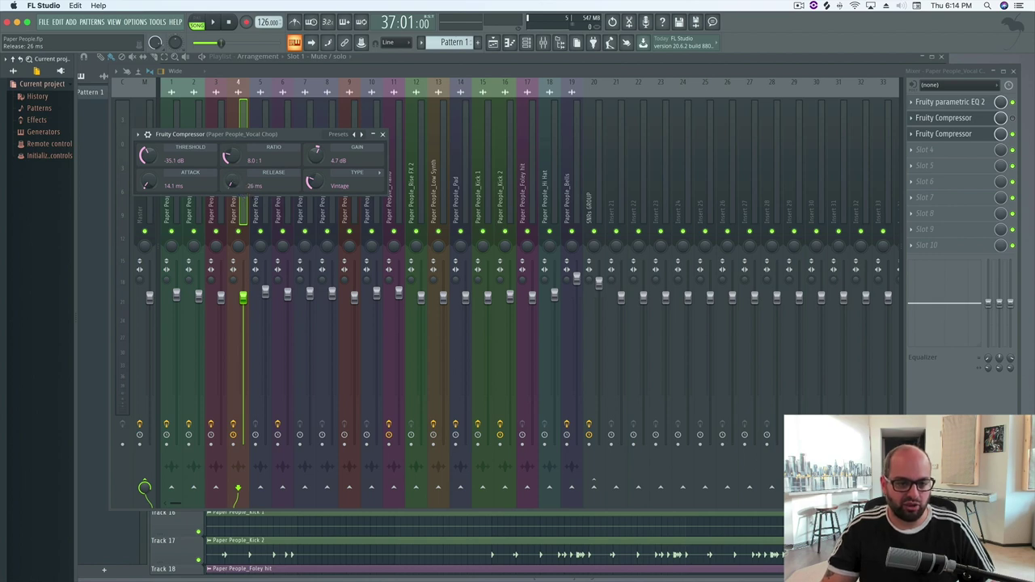
scroll(236, 184, "down", 3)
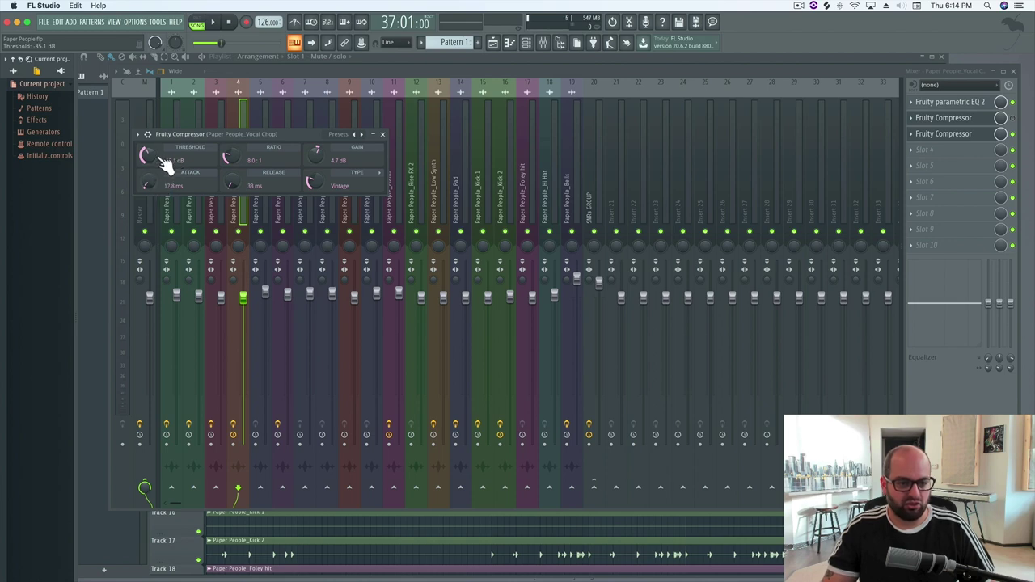
scroll(162, 160, "up", 1)
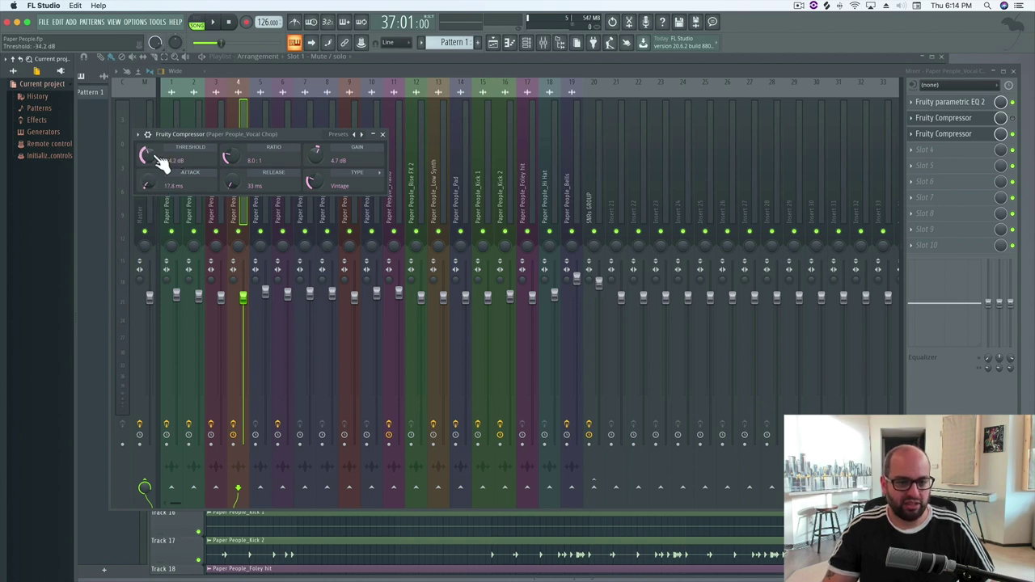
key("space")
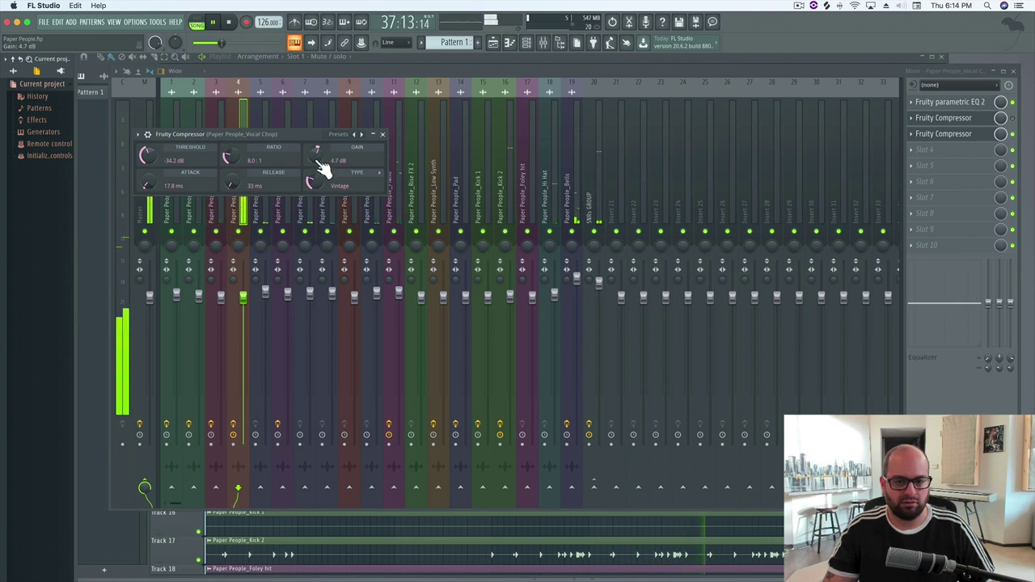
scroll(324, 170, "down", 1)
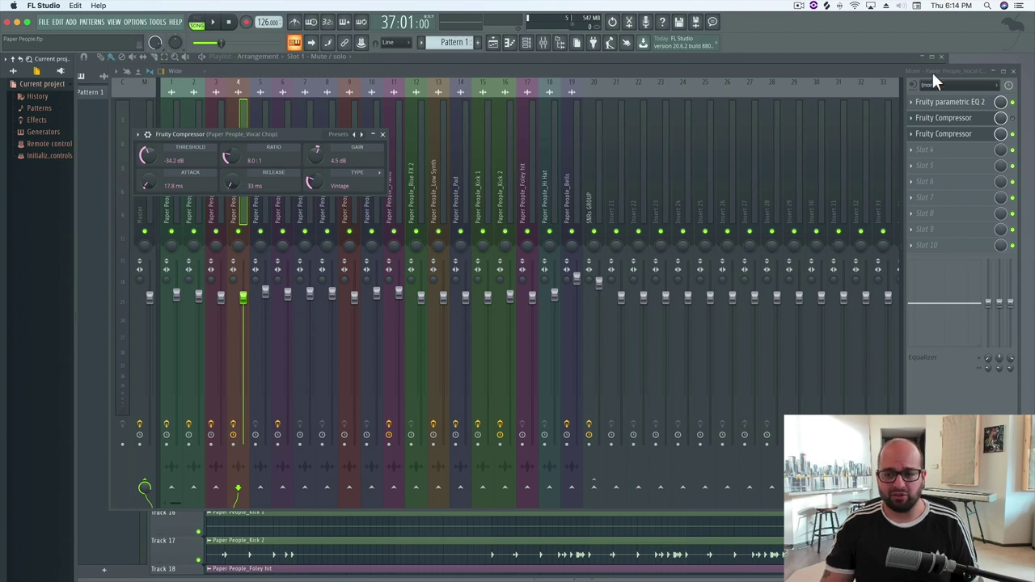
Review the settings of the first Fruity Compressor on Vocal Chop against those of the second one.
left_click(997, 134)
left_click(995, 121)
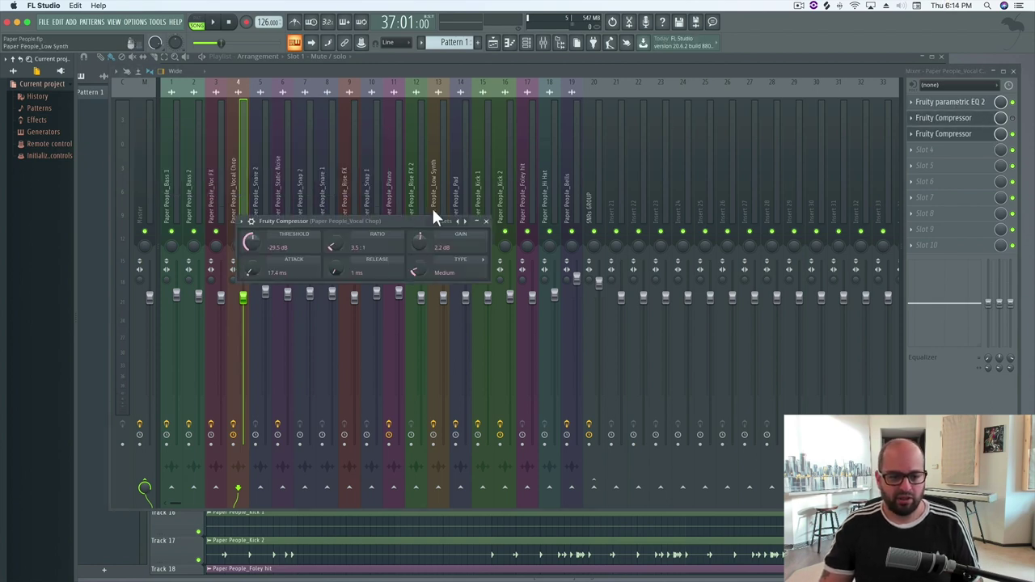
left_click_drag(408, 221, 454, 143)
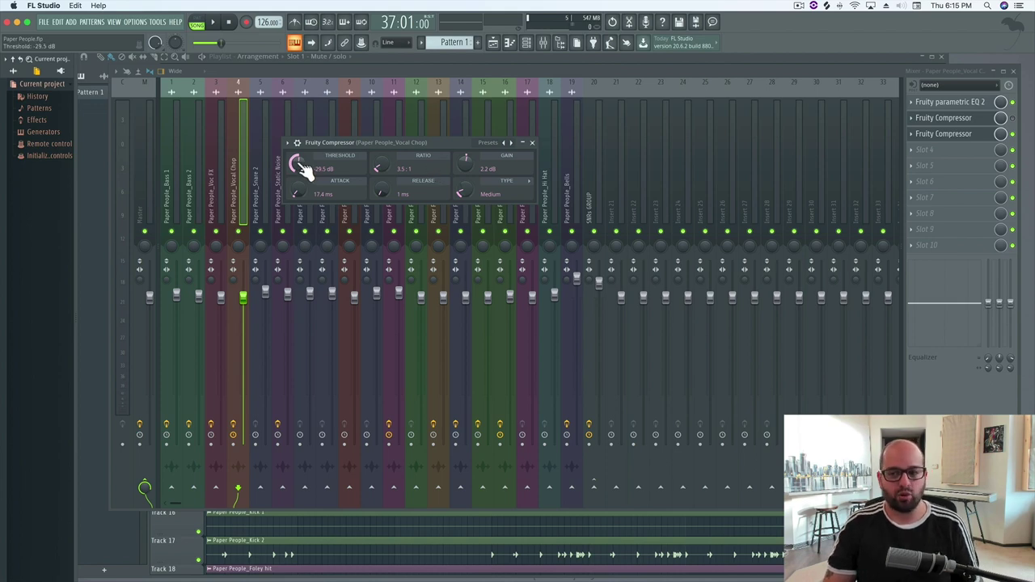
Solo Vocal Chop and compare its first compressor with the second in playback, leaving only the second compressor enabled.
right_click(238, 232)
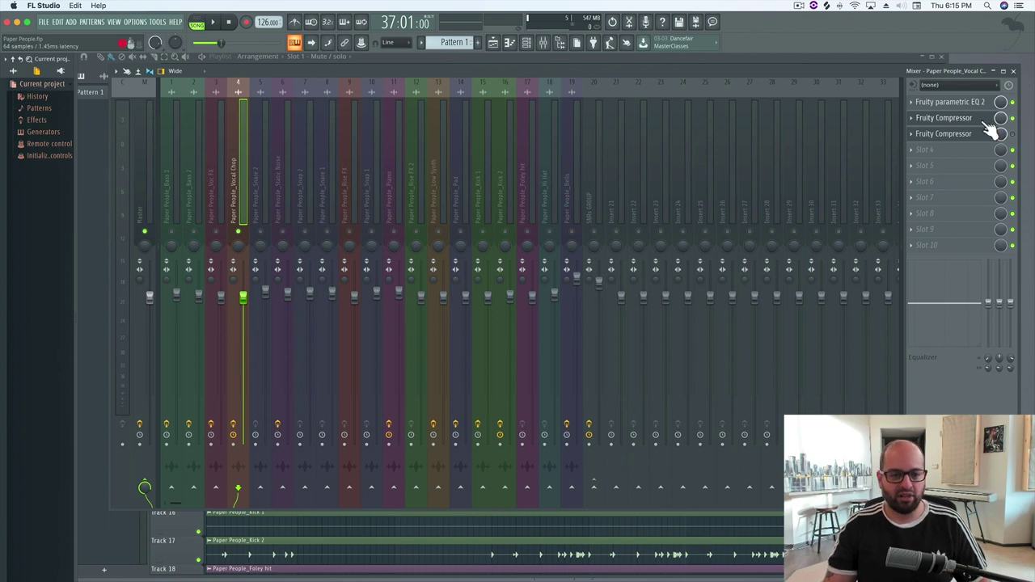
key("space")
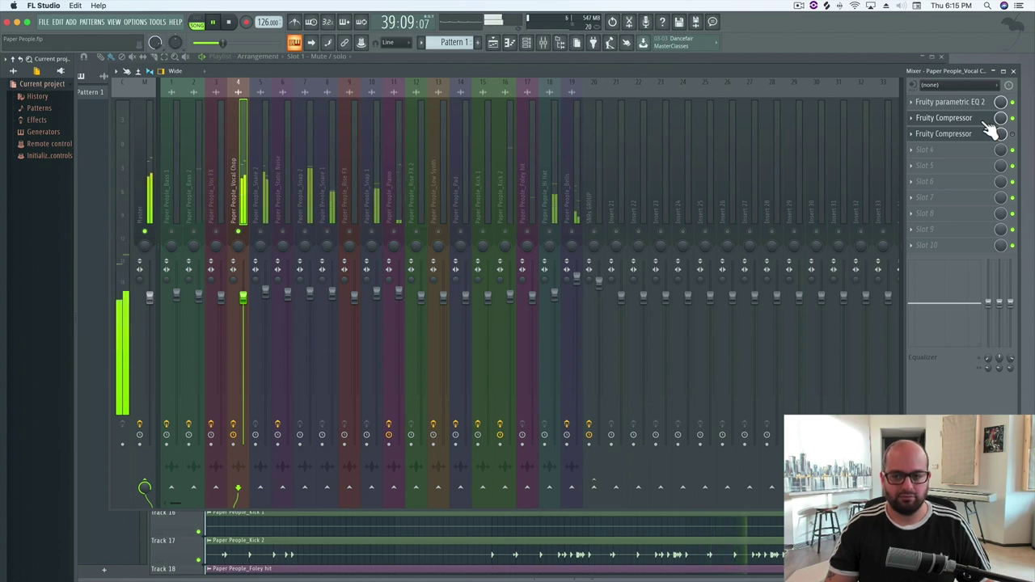
key("space")
left_click(1013, 117)
left_click(1012, 134)
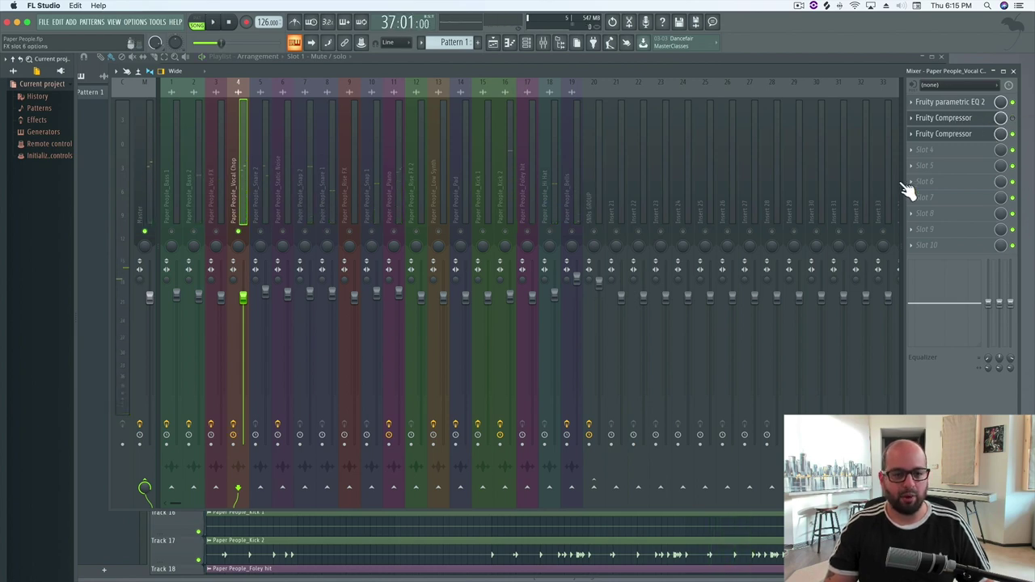
key("space")
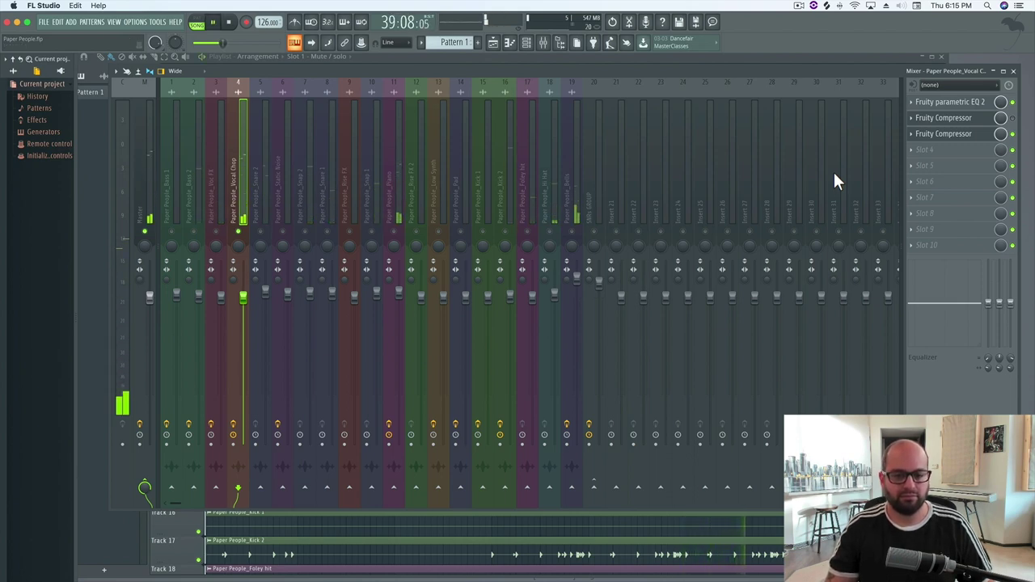
key("space")
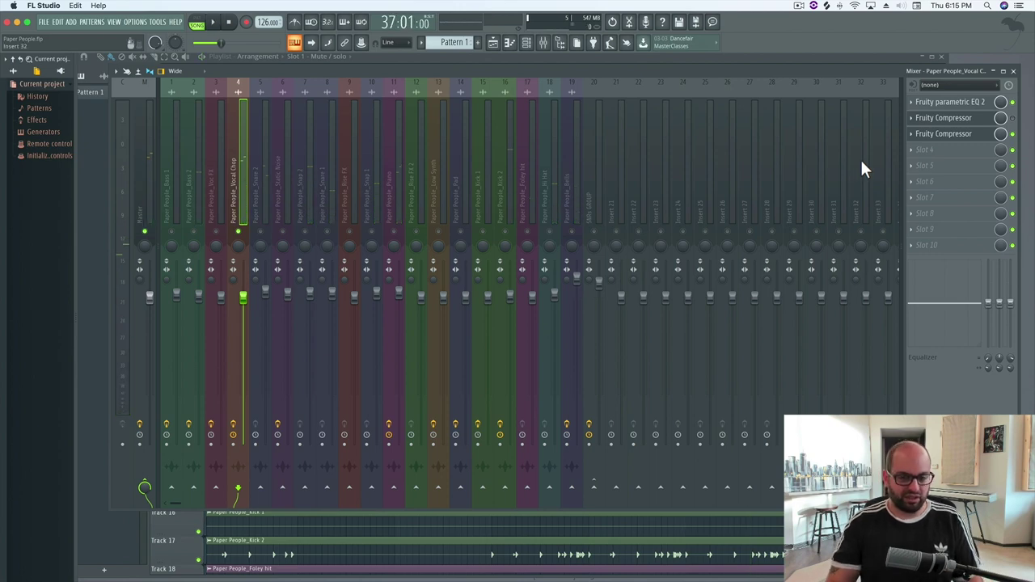